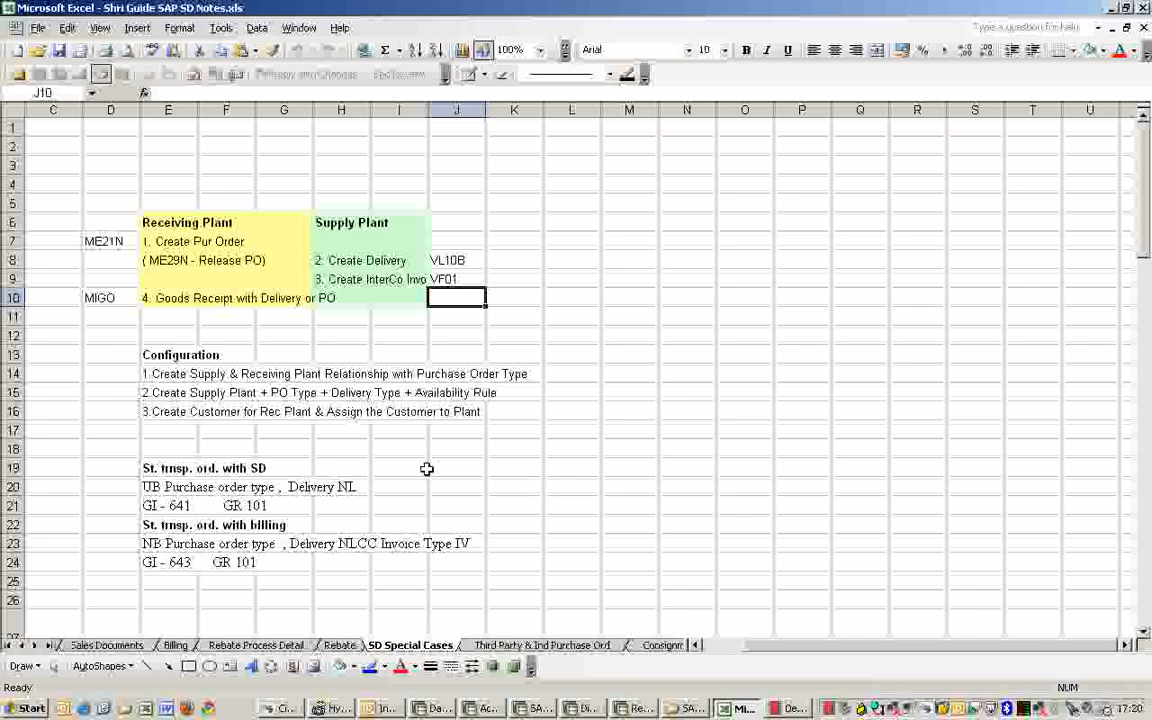
Review the notes on the UB and NB stock transport orders, the intercompany invoice step and the goods receipt step
left_click(155, 486)
left_click_drag(342, 95, 360, 95)
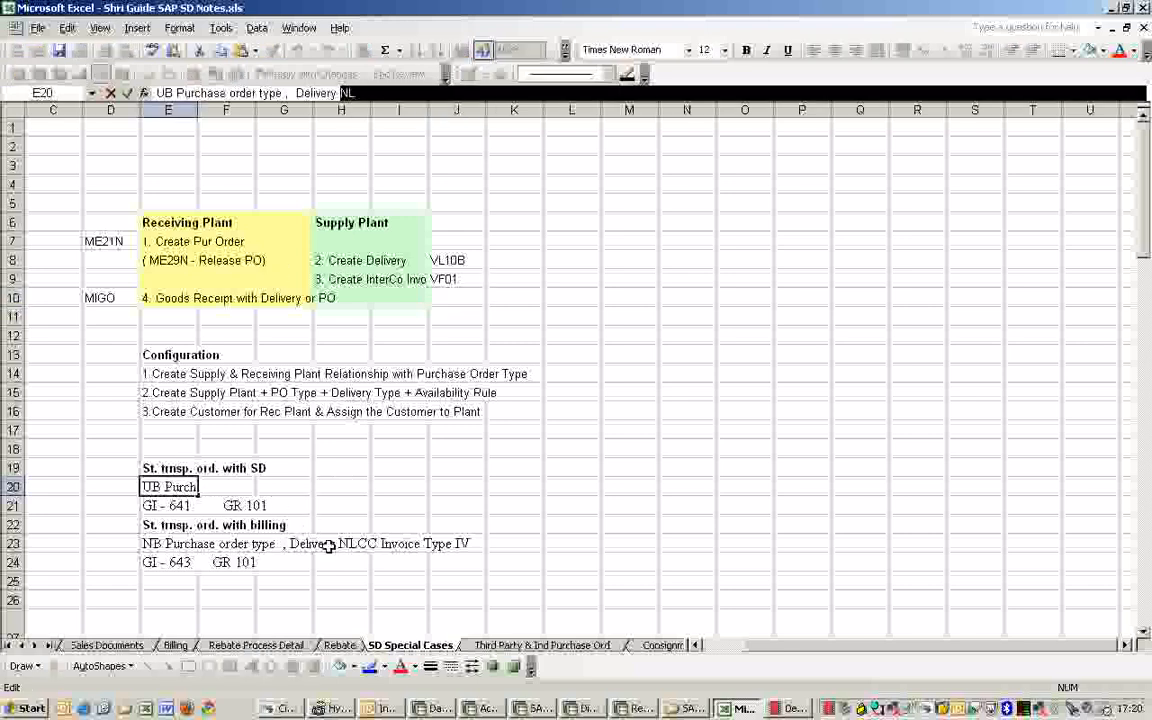
left_click(180, 538)
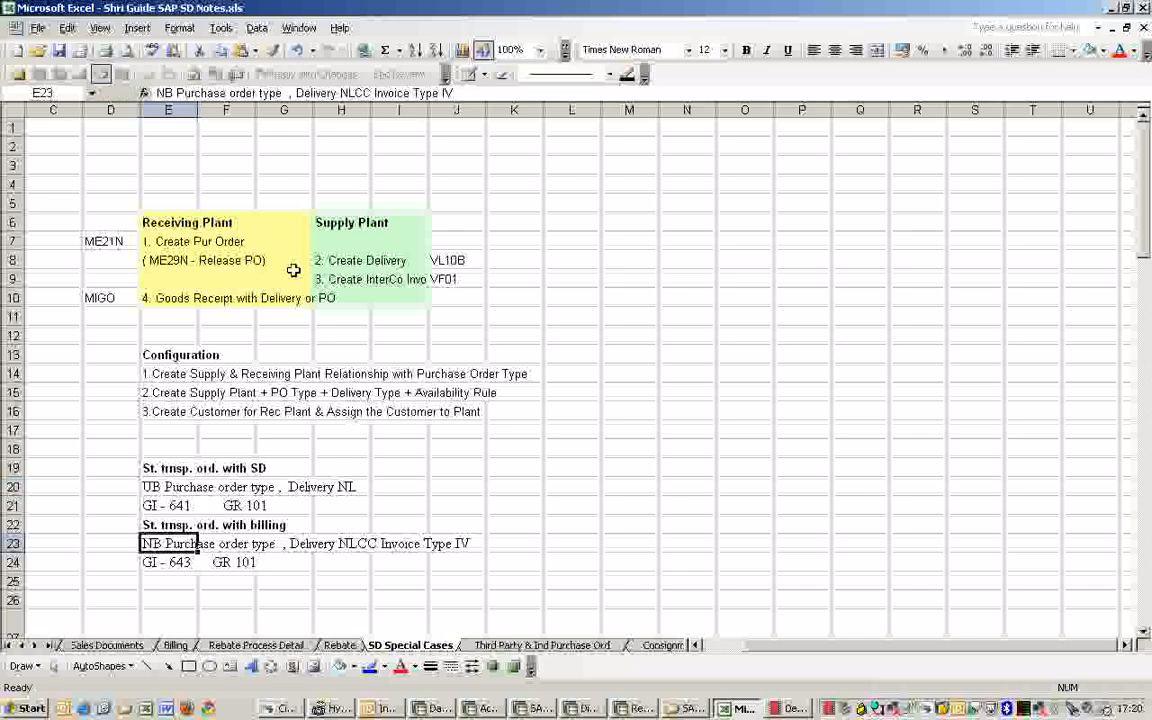
left_click(588, 376)
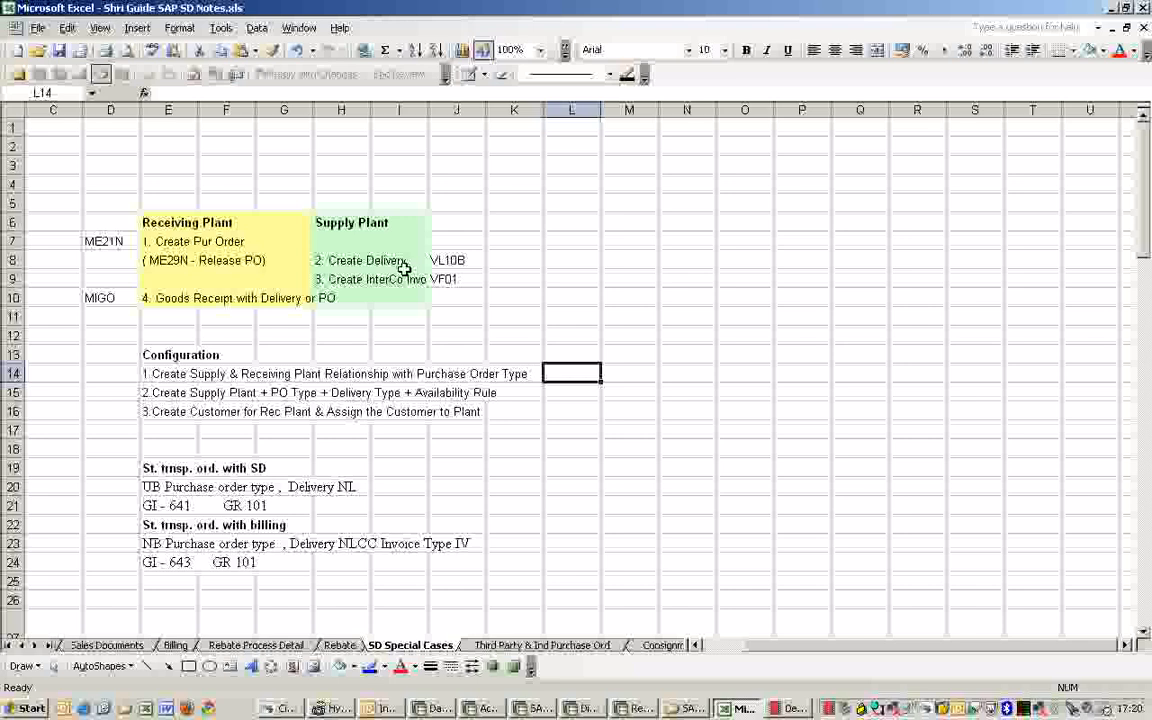
left_click(351, 280)
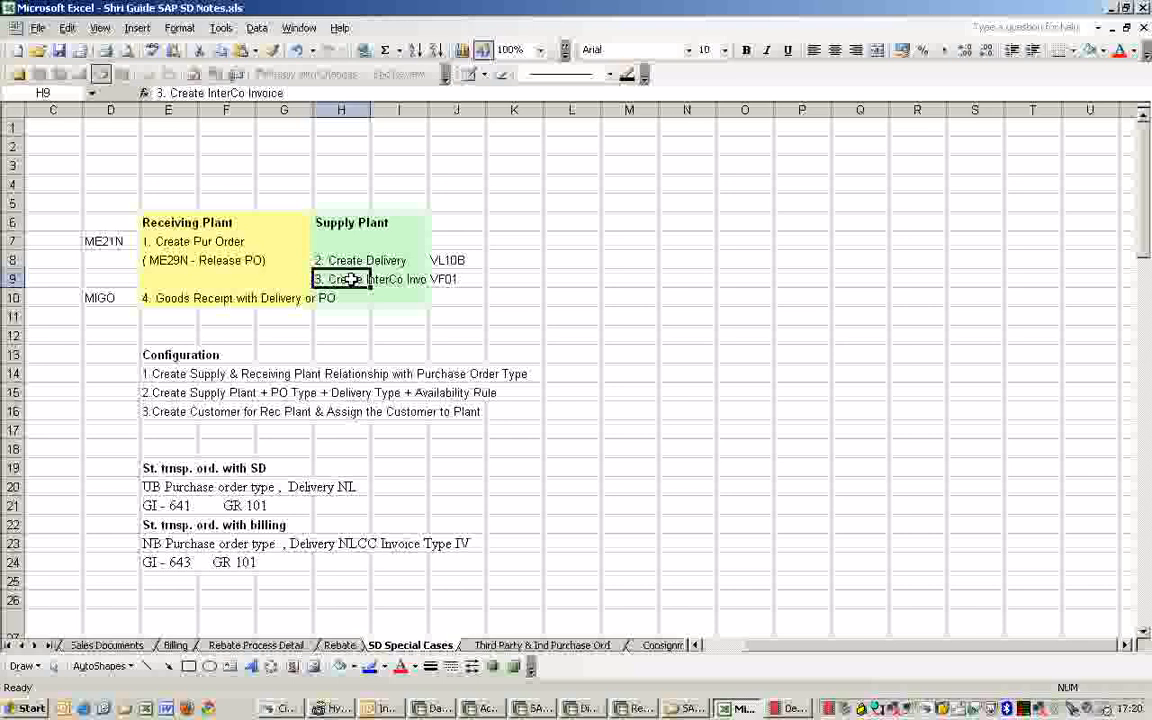
left_click(174, 298)
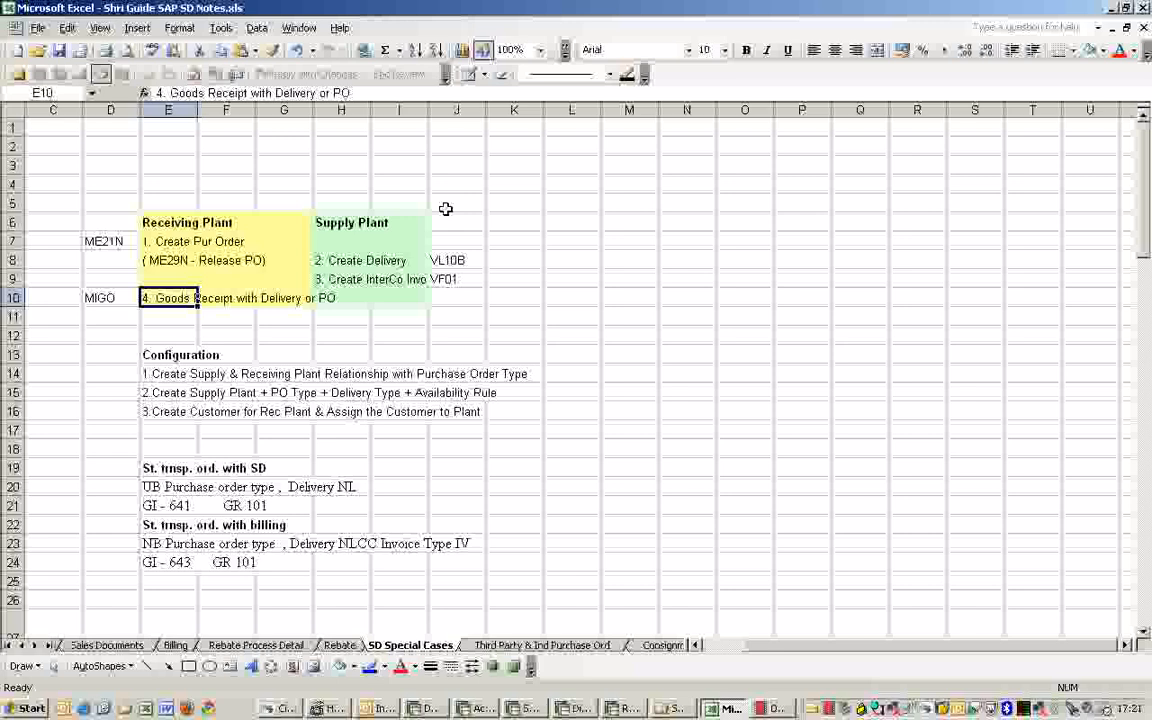
scroll(445, 208, "down", 1)
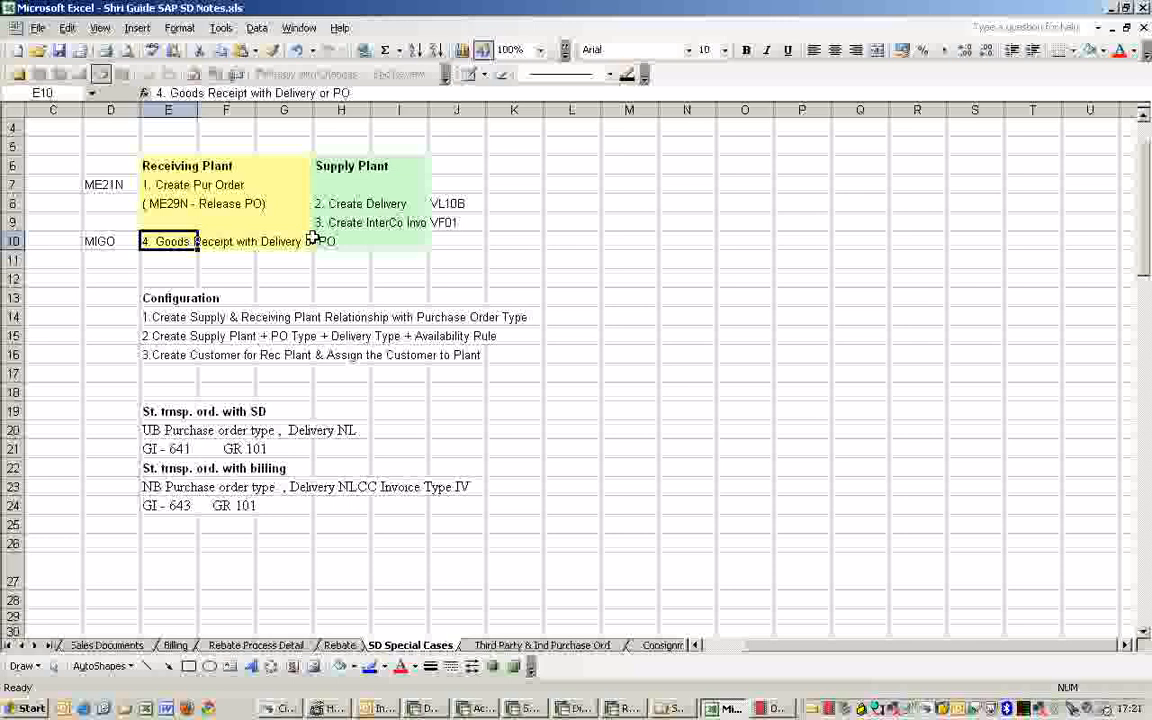
scroll(311, 236, "down", 2)
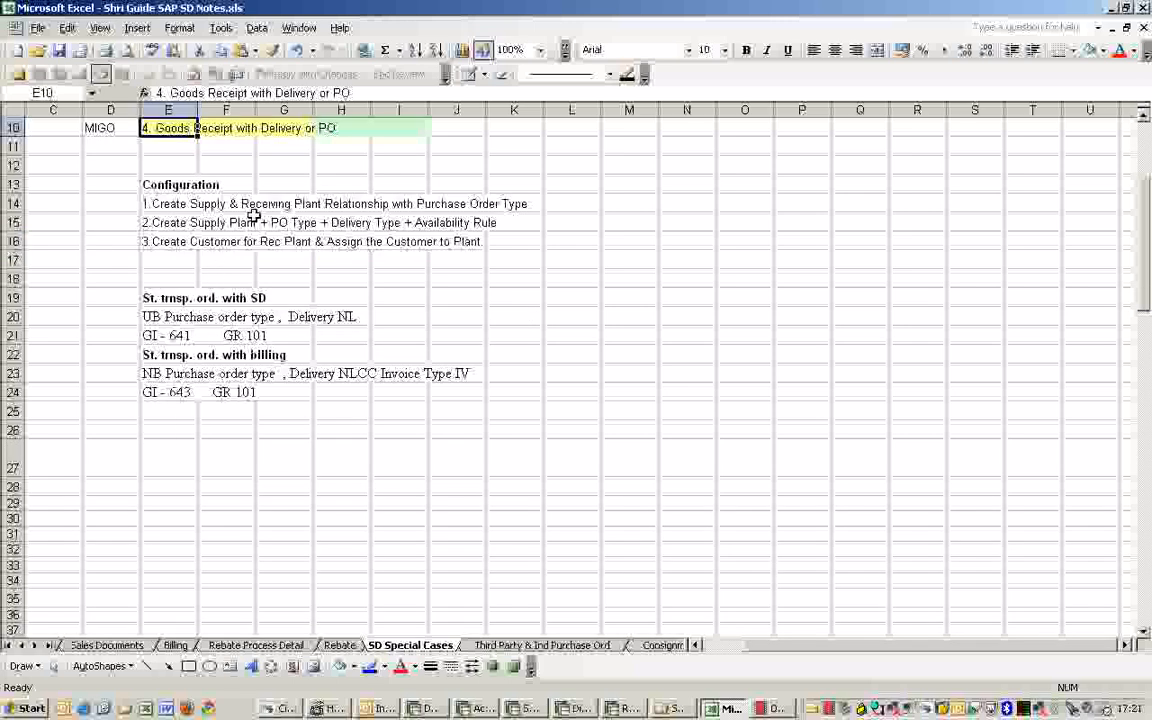
left_click_drag(1145, 246, 1145, 209)
scroll(951, 172, "down", 1)
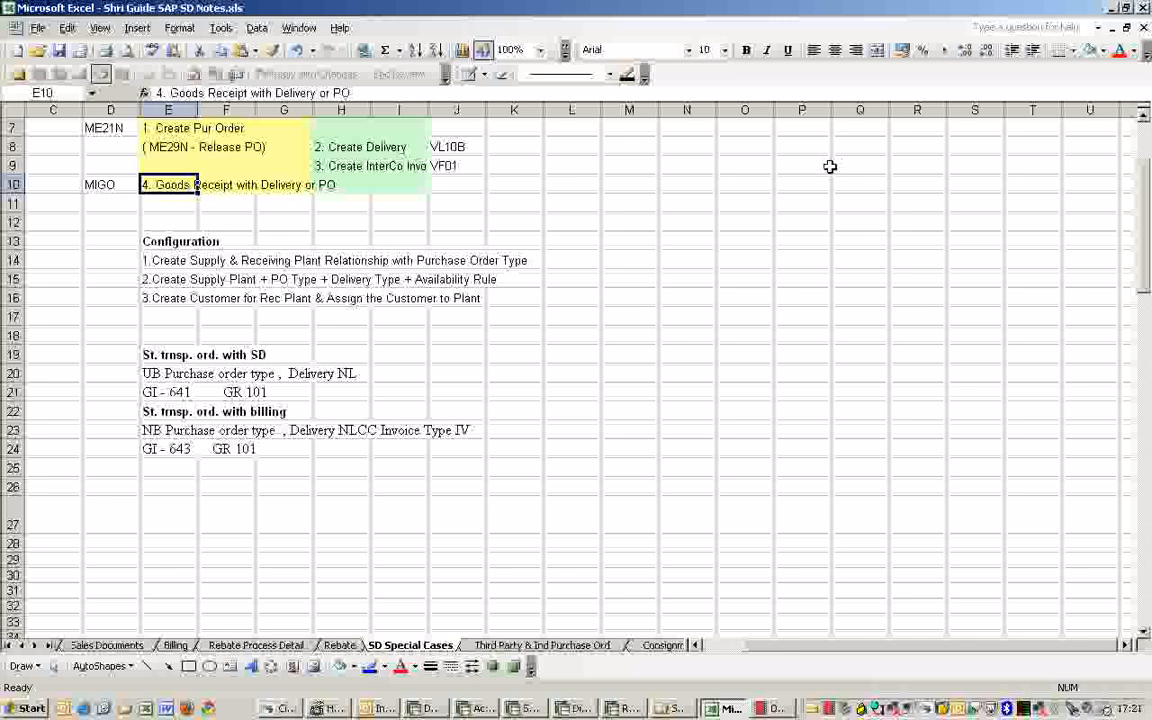
scroll(1033, 125, "up", 2)
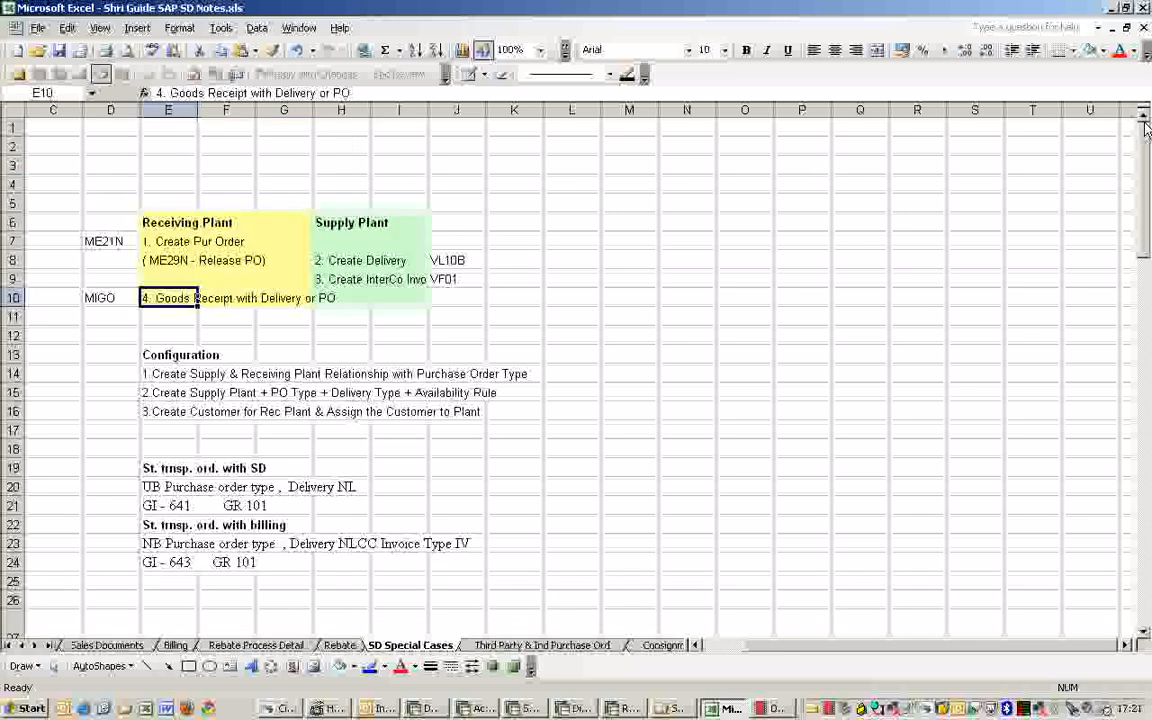
left_click(841, 244)
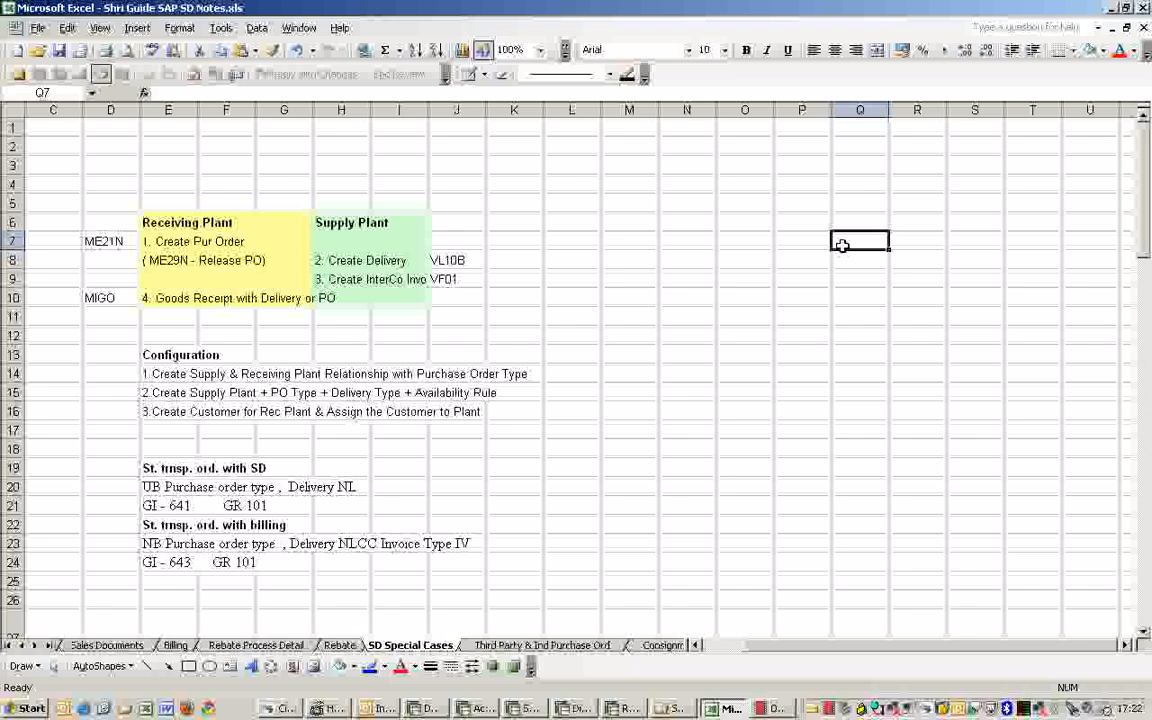
Examine the Receiving Plant and Supply Plant process steps alongside the first two configuration lines in the notes
left_click(178, 224)
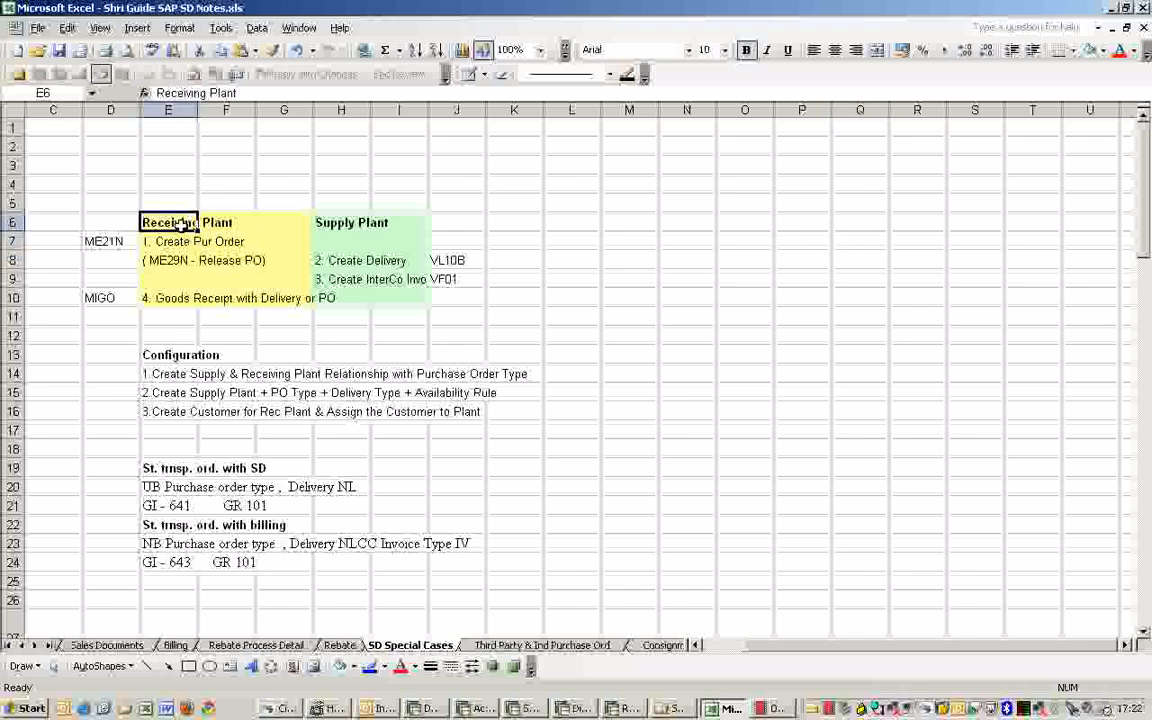
left_click(345, 224)
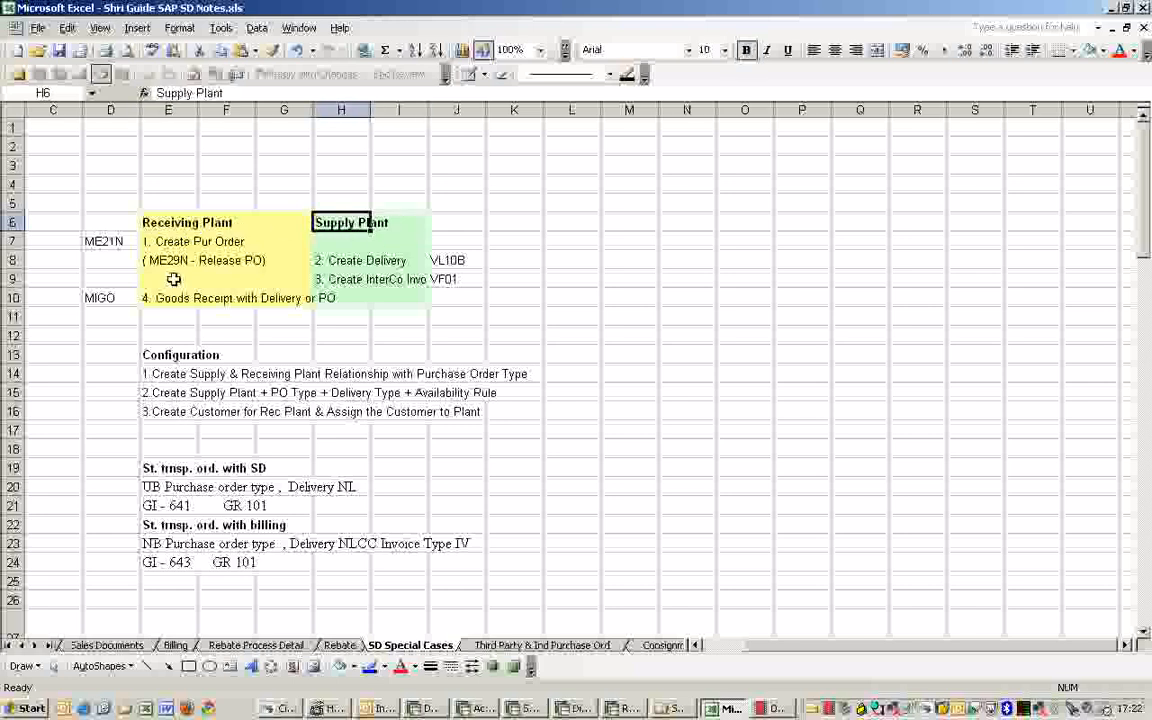
left_click(170, 225)
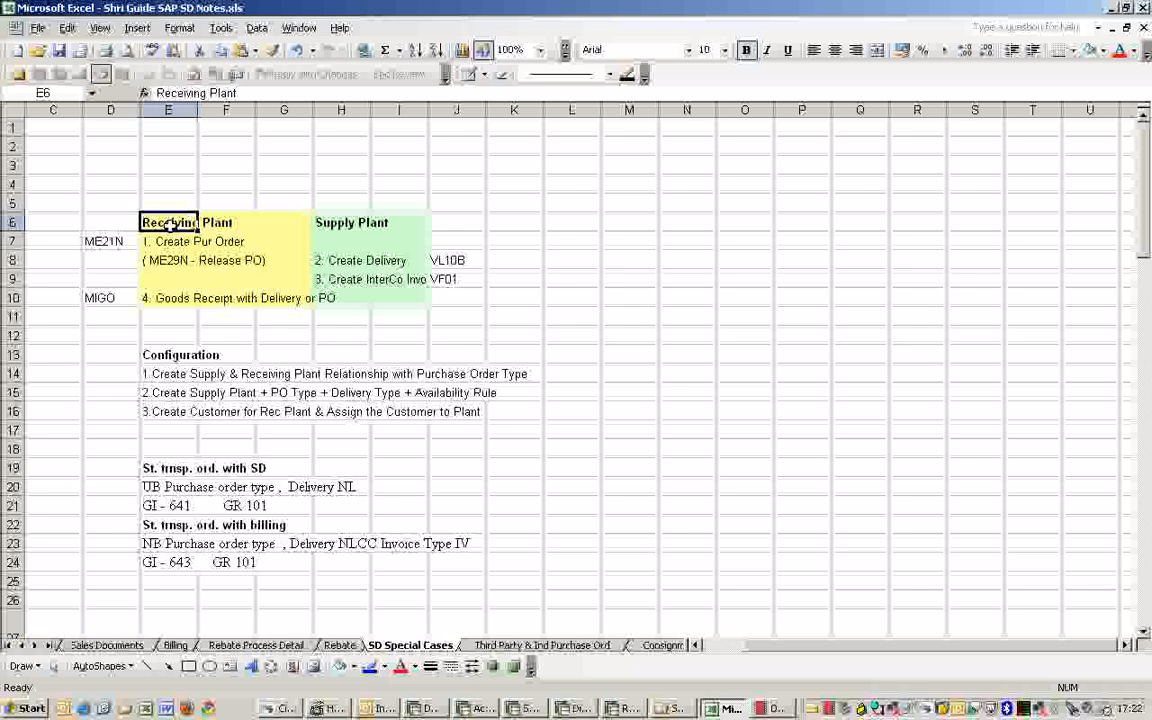
left_click(167, 378)
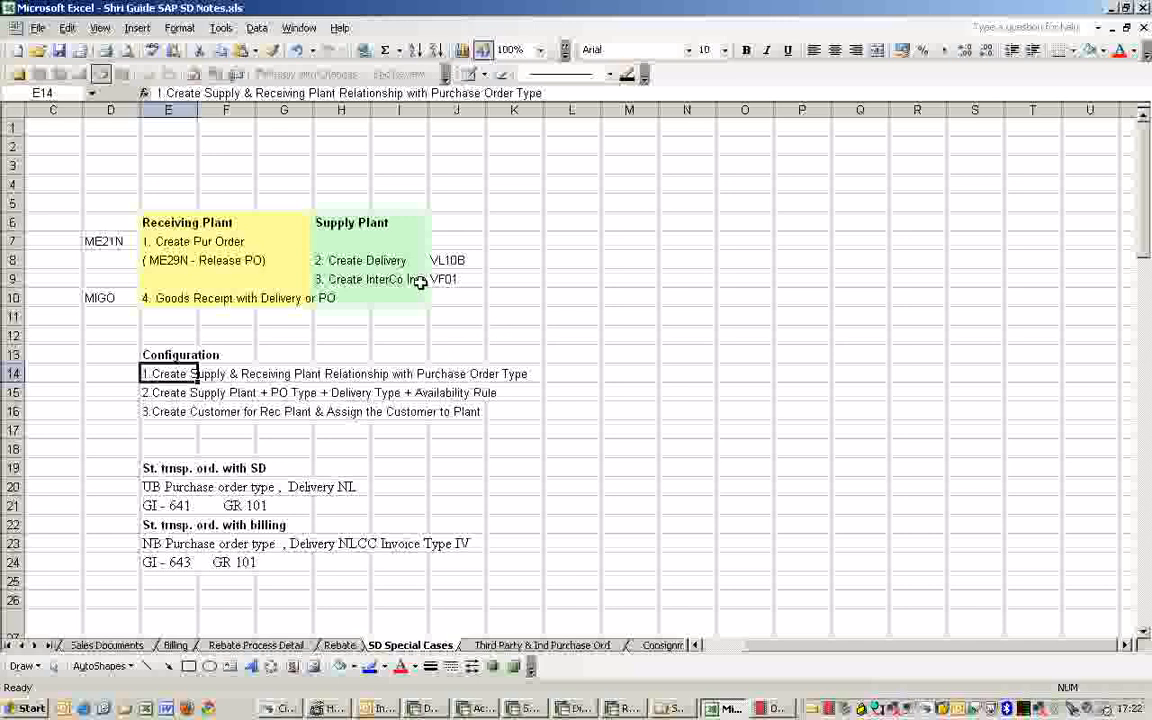
left_click(335, 225)
left_click(142, 224)
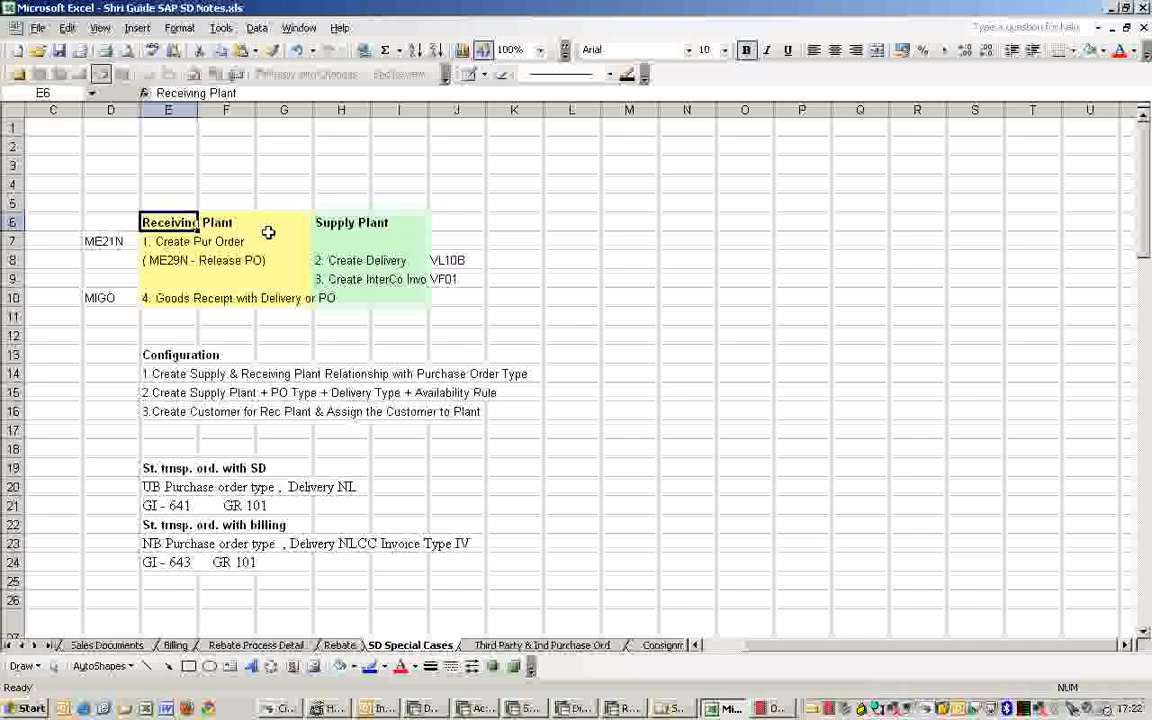
left_click(343, 224)
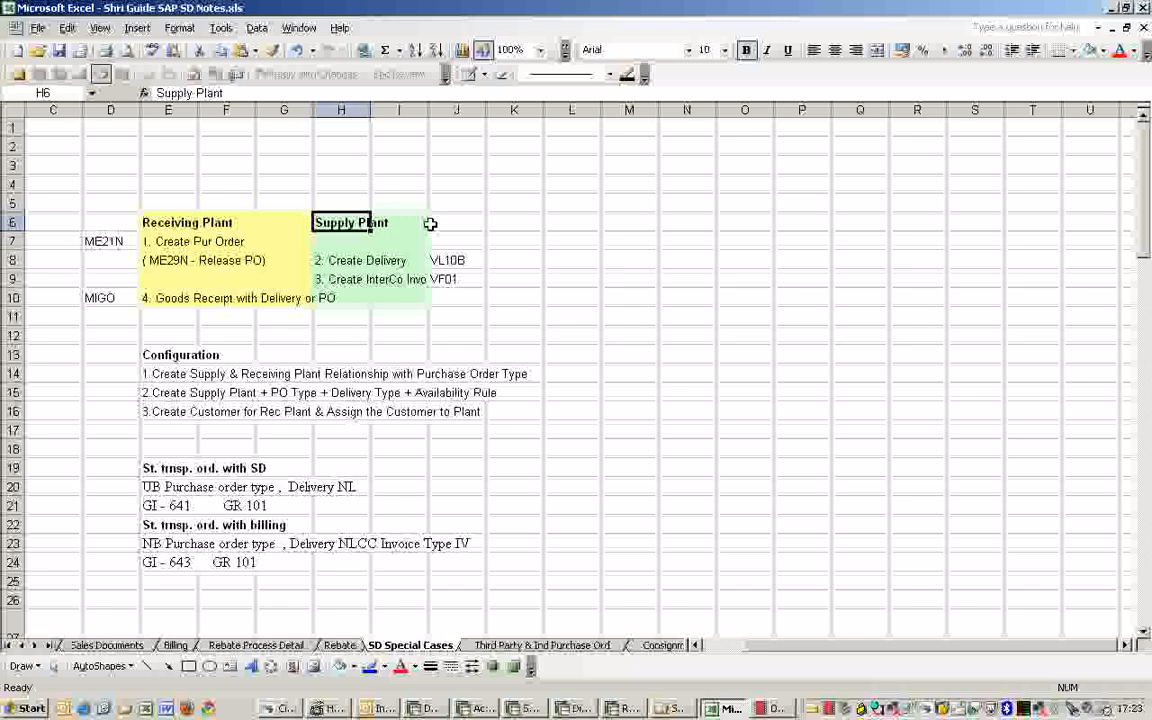
left_click(174, 396)
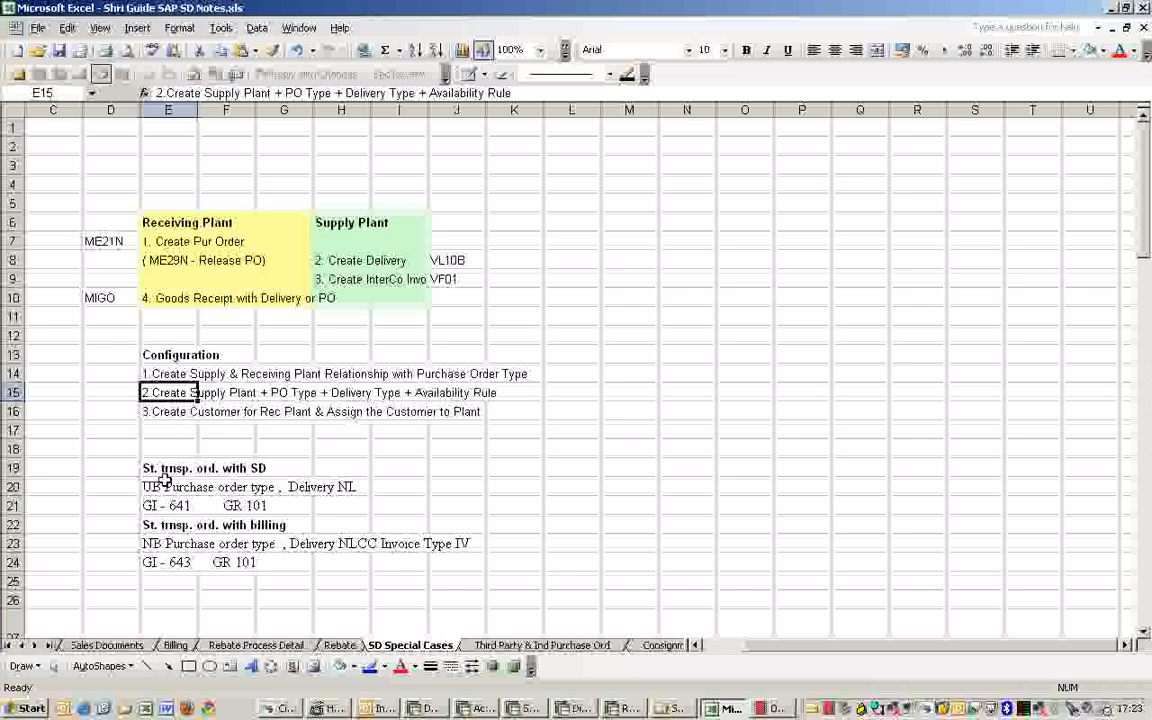
left_click(343, 262)
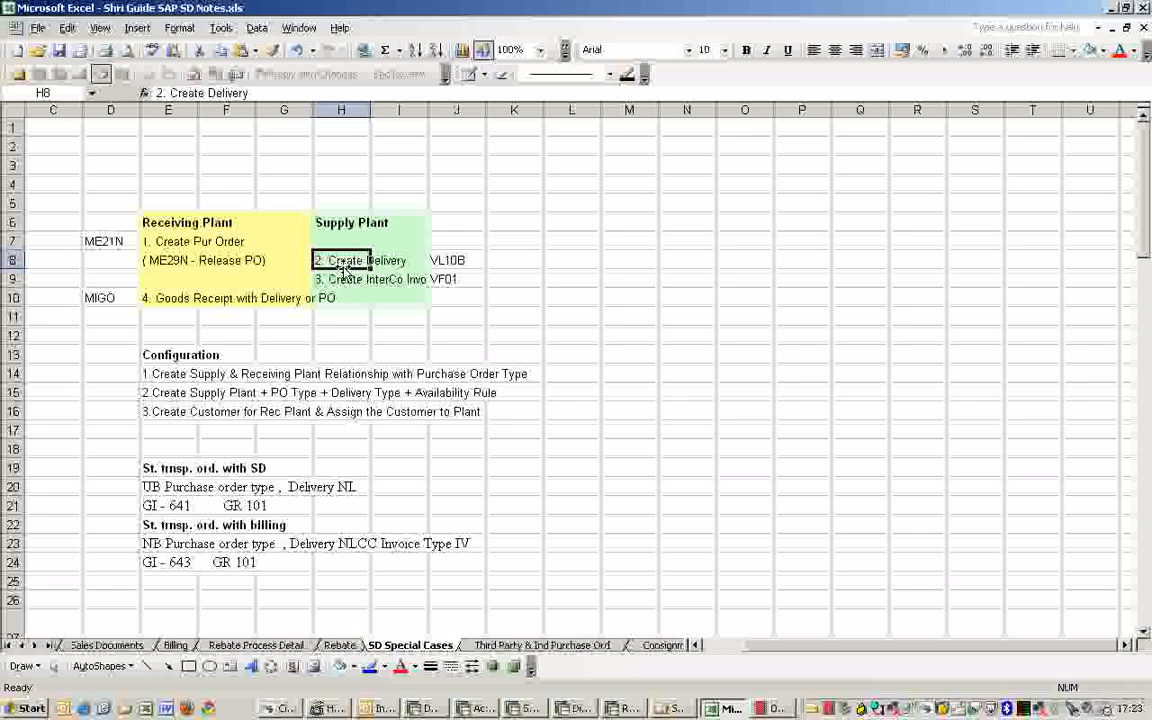
left_click(186, 299)
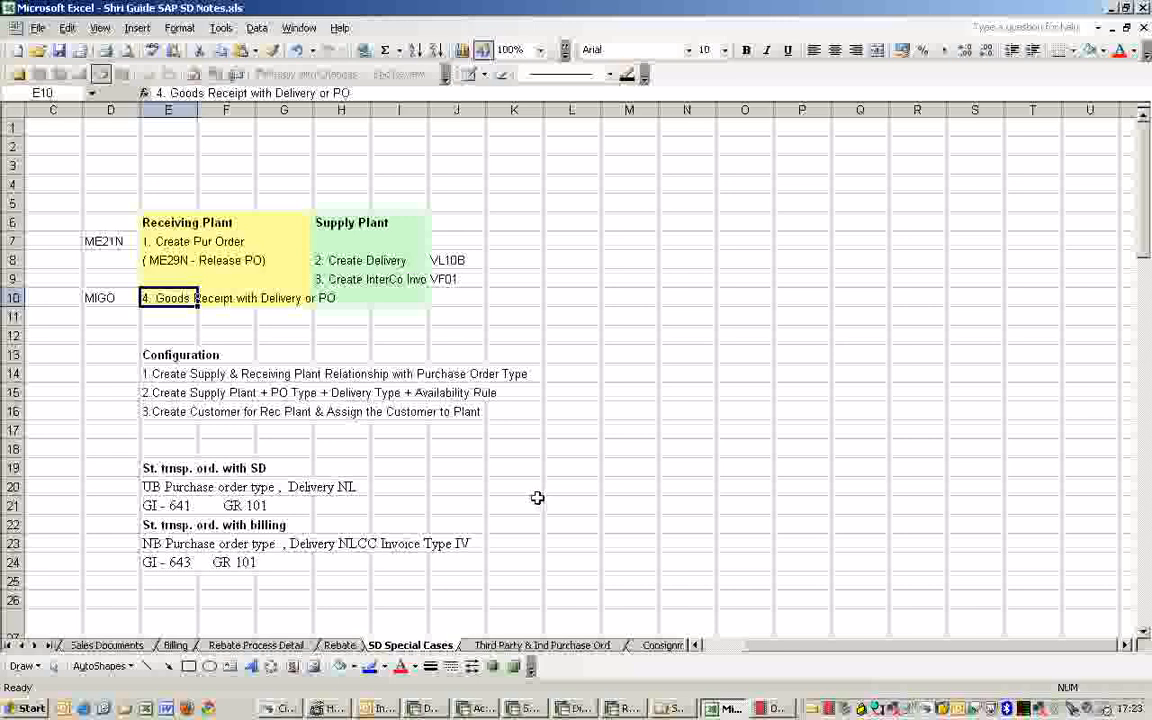
Switch to the SAP Display IMG session and open Define Shipping Data for Plants under Purchase Order, Set up Stock Transport Order
left_click(628, 708)
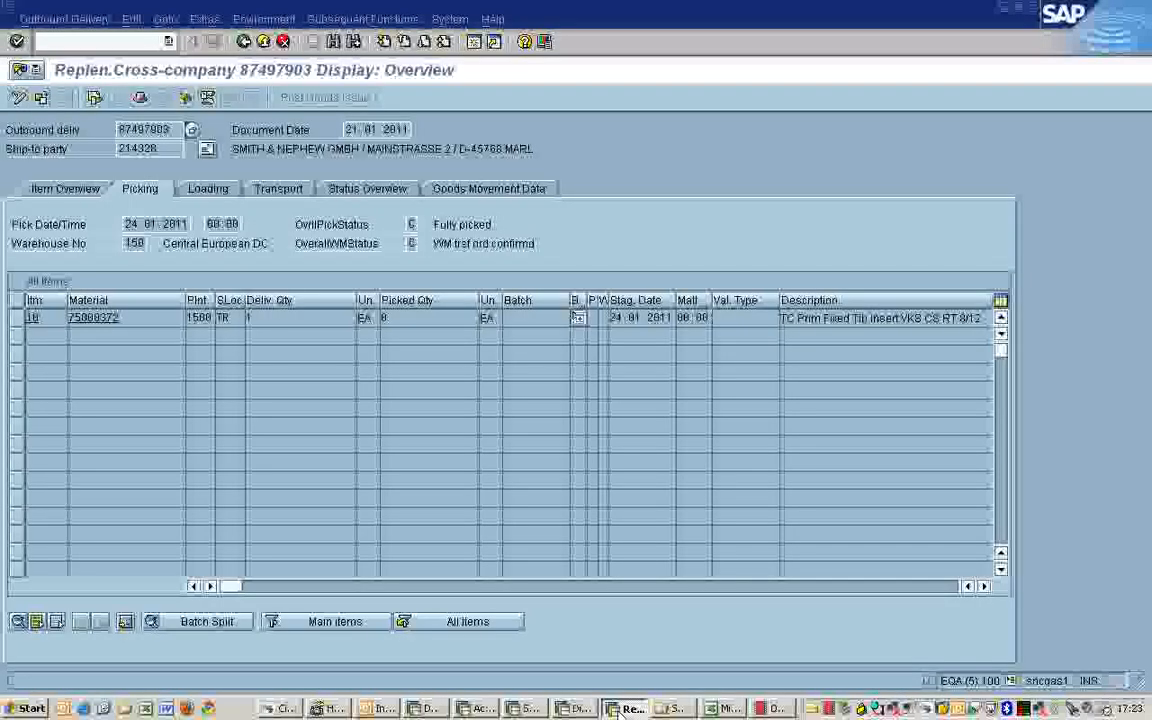
left_click(578, 708)
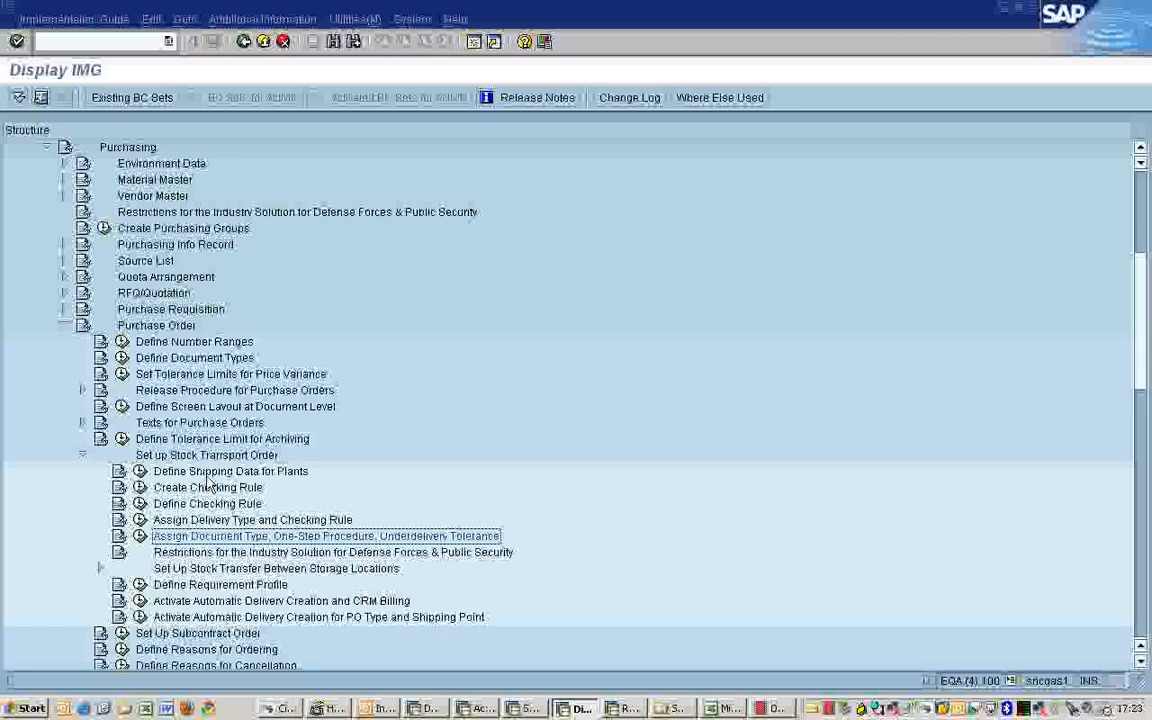
left_click(122, 148)
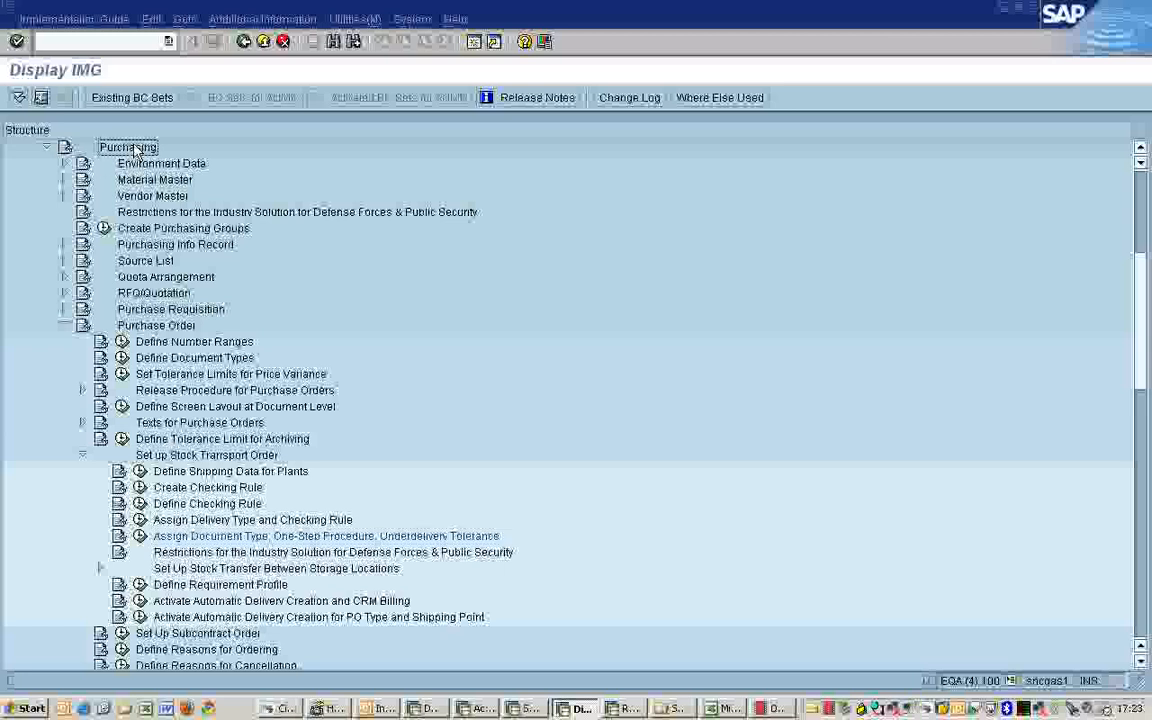
scroll(1140, 245, "up", 3)
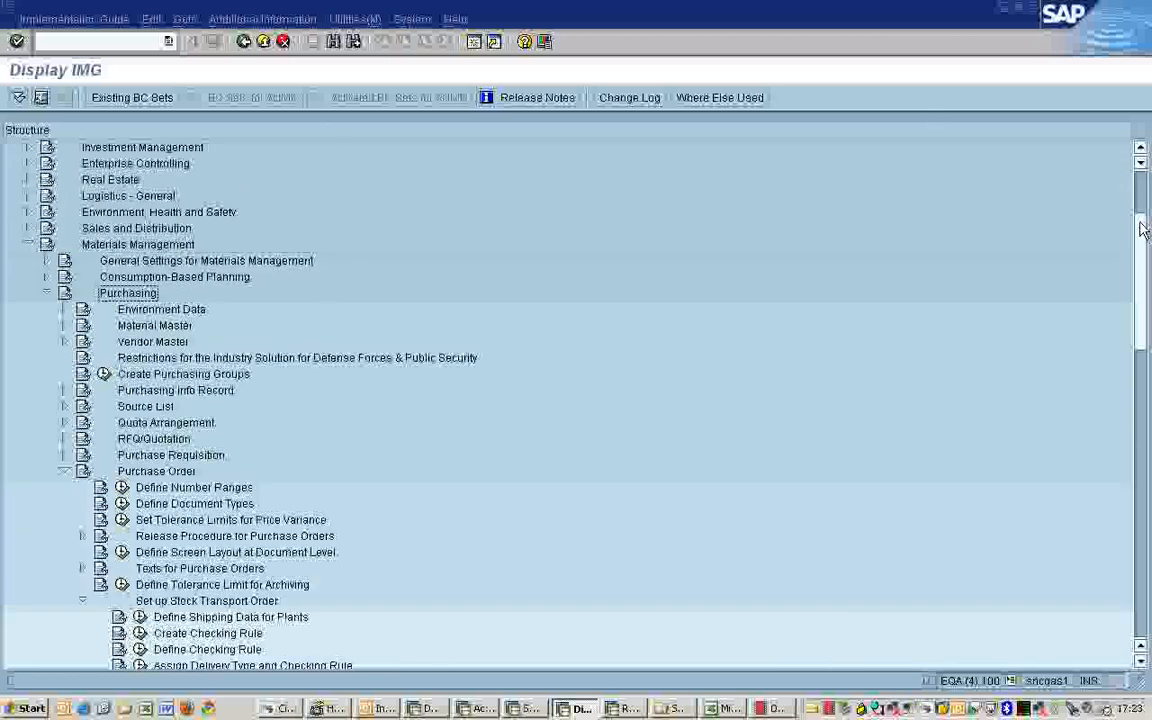
left_click_drag(1143, 230, 1146, 208)
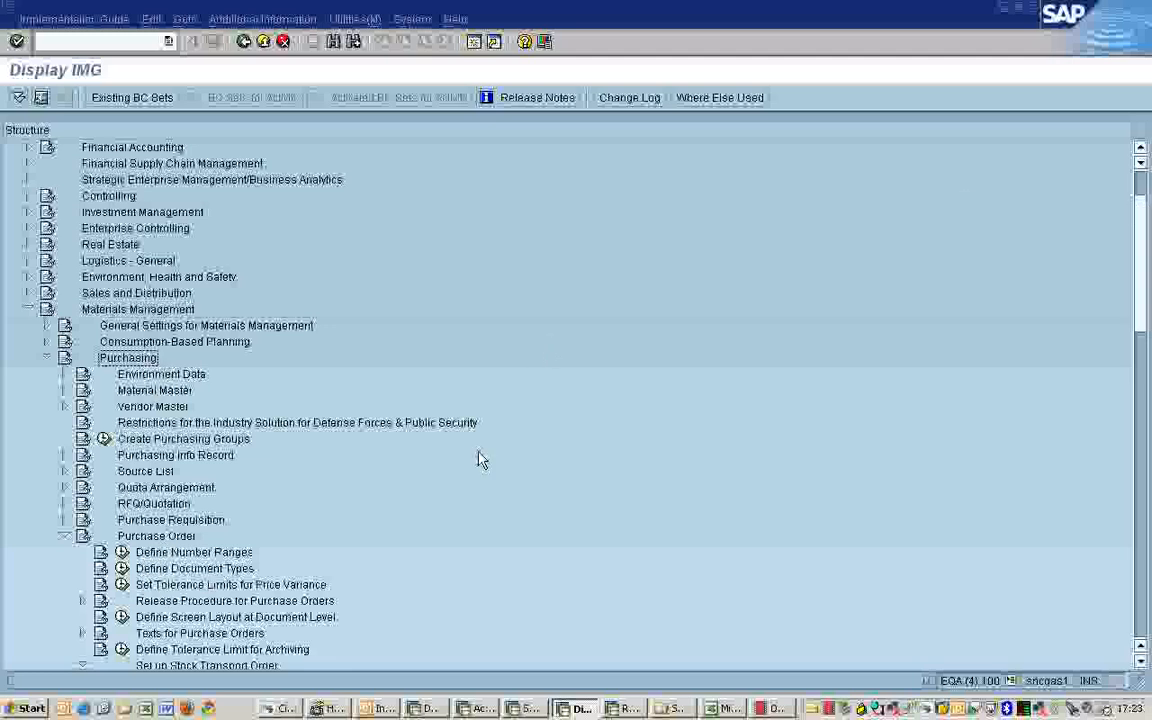
left_click_drag(1143, 257, 1143, 342)
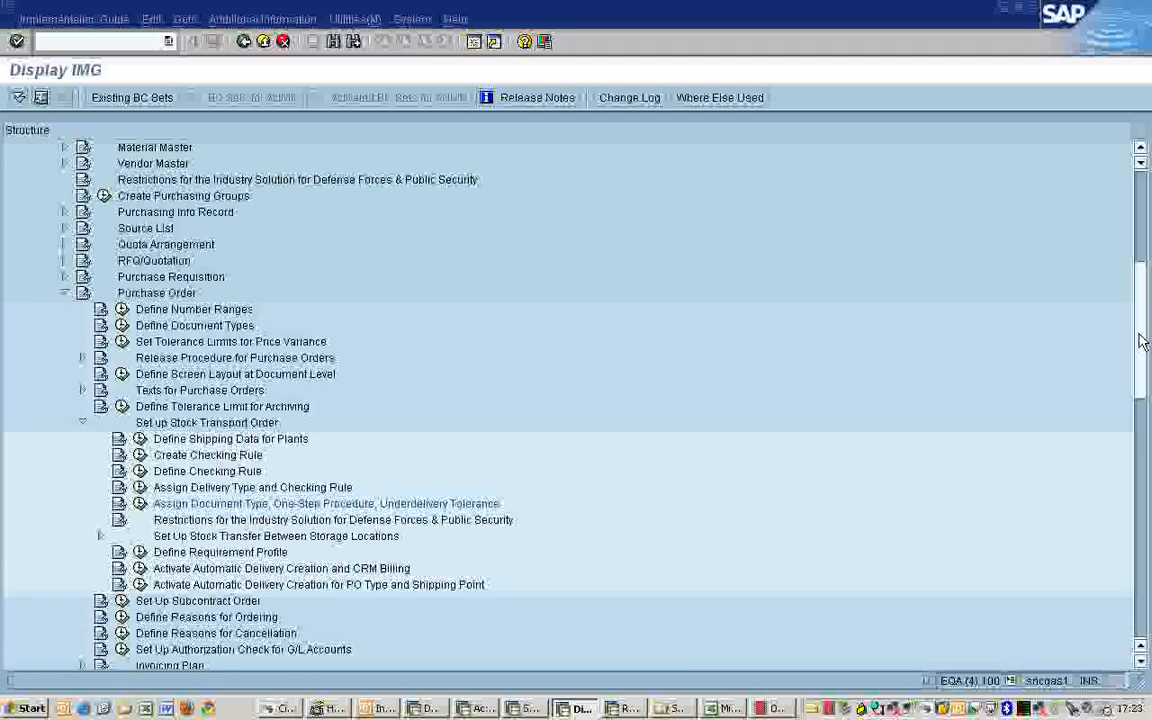
left_click(141, 440)
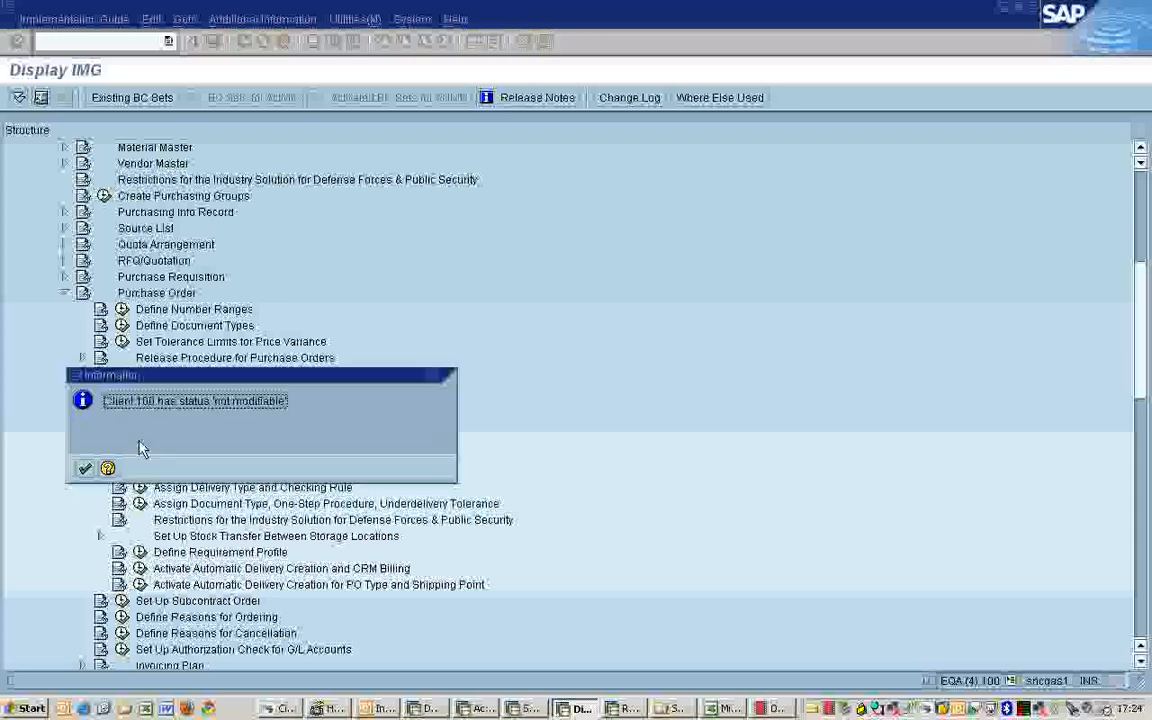
key("Return")
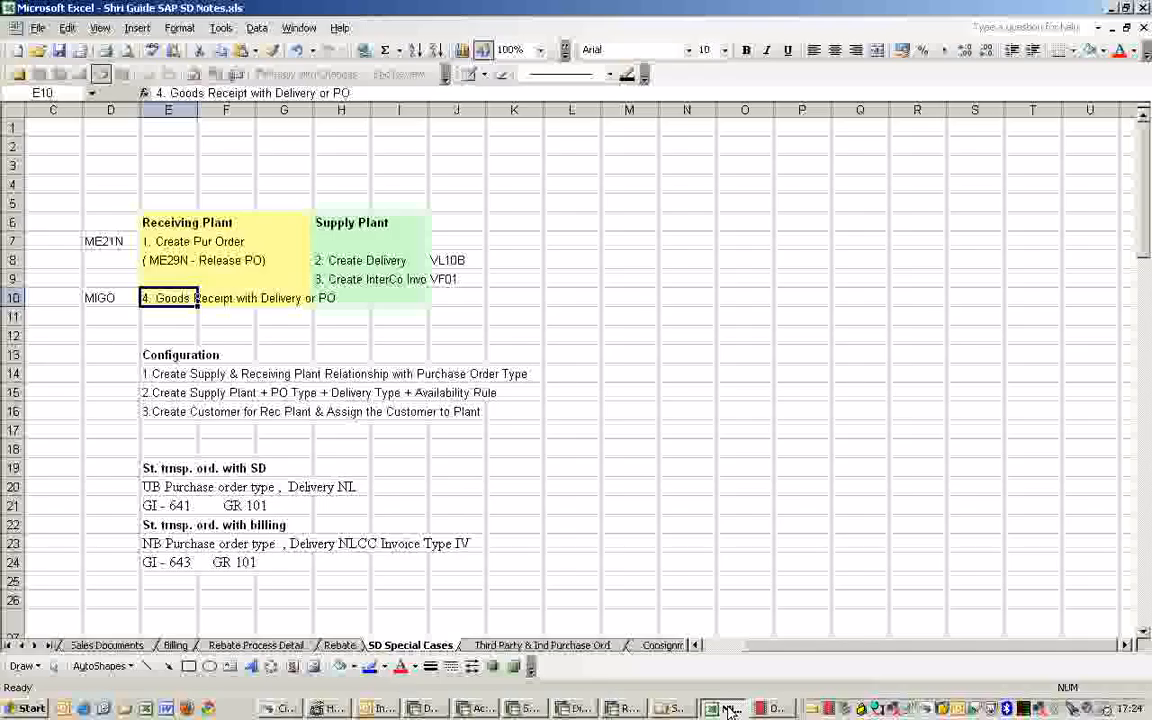
In the Excel notes, renumber the "Create Customer for Rec Plant & Assign the Customer to Plant" line in cell E16 as 1
left_click(728, 708)
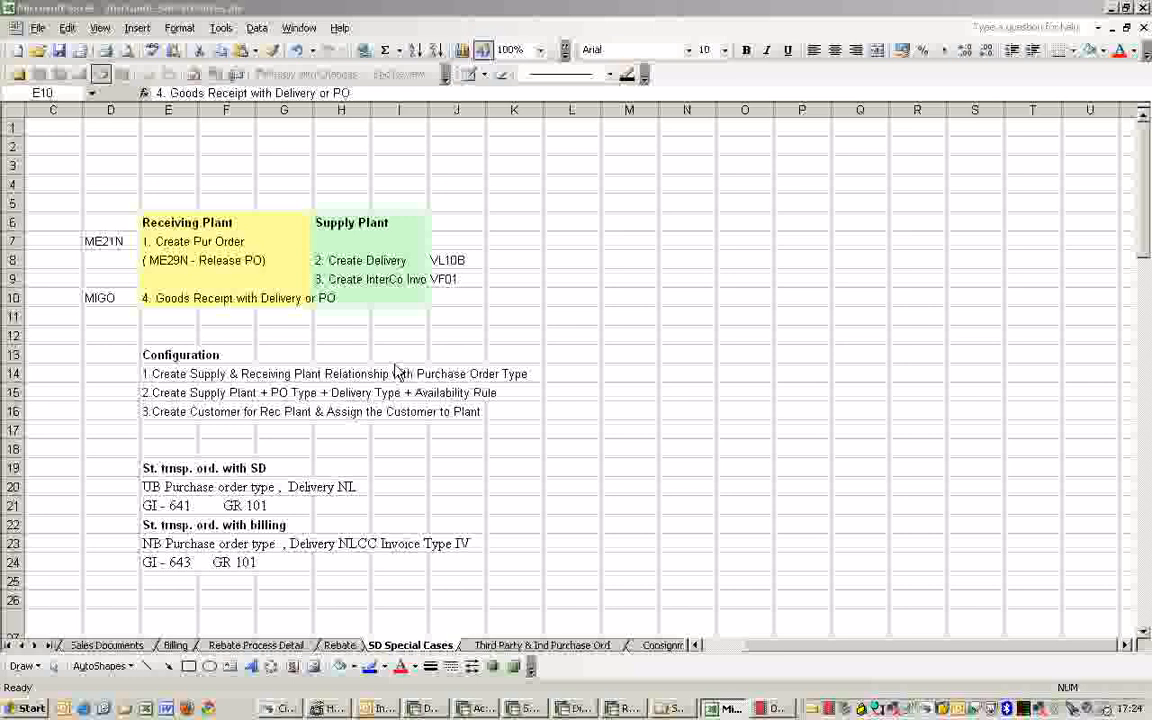
left_click(146, 409)
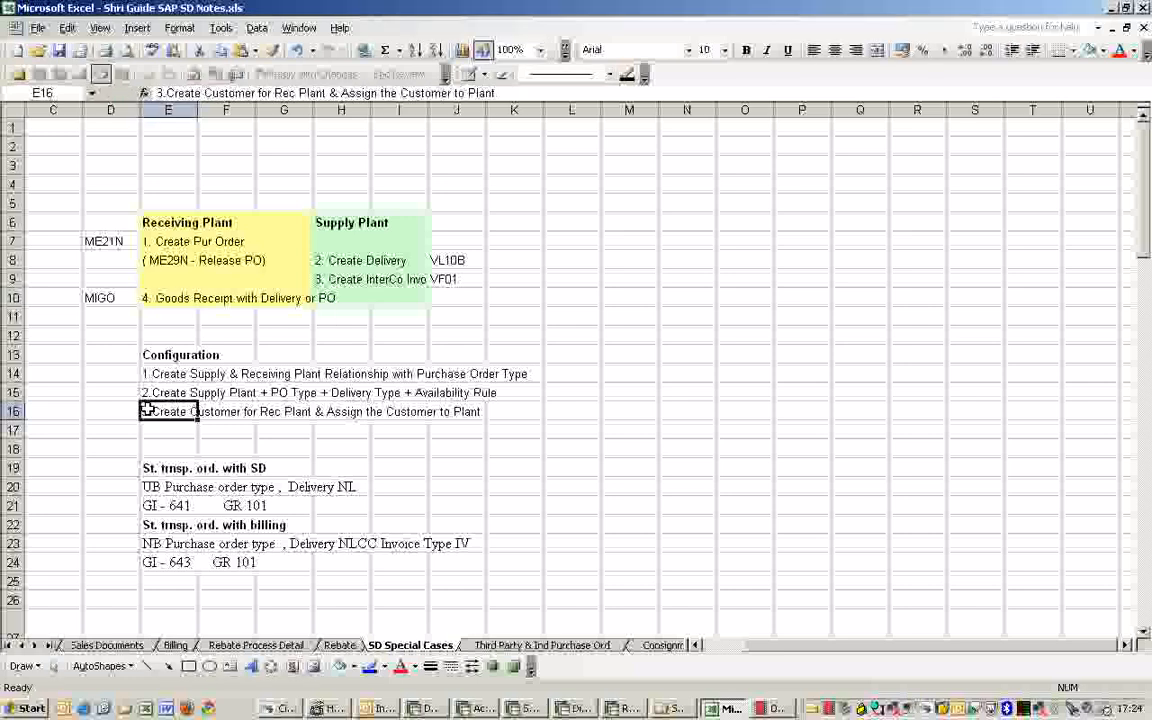
double_click(146, 409)
key("BackSpace")
type("1")
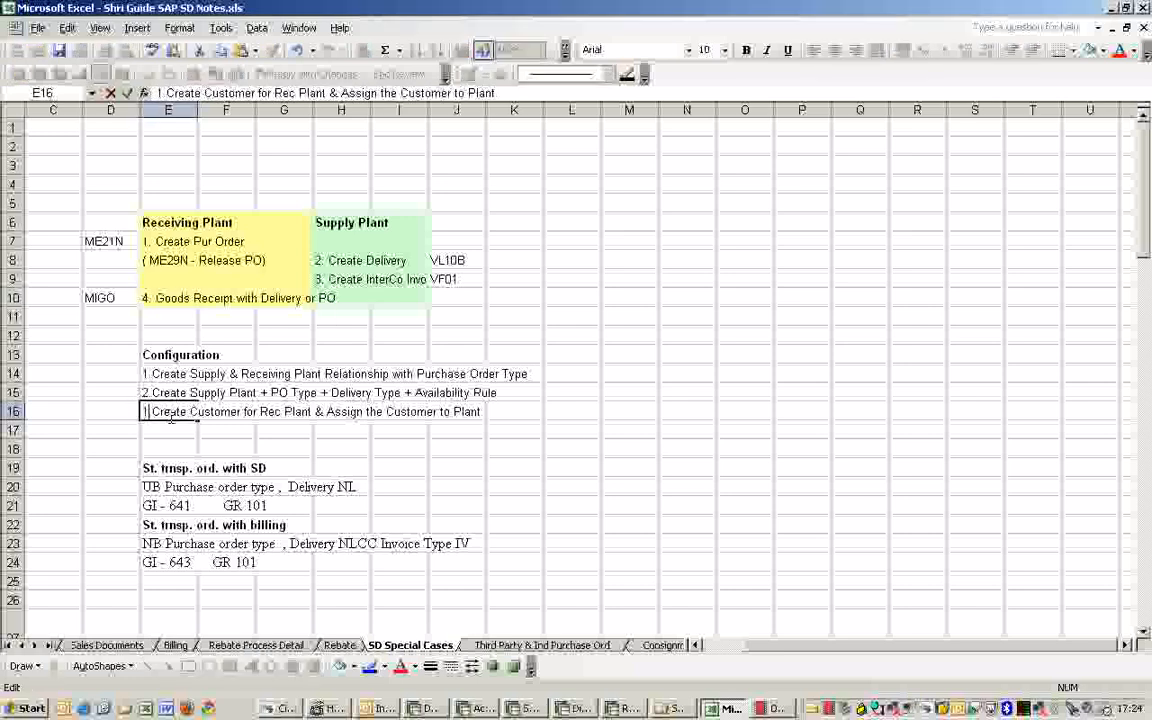
key("Return")
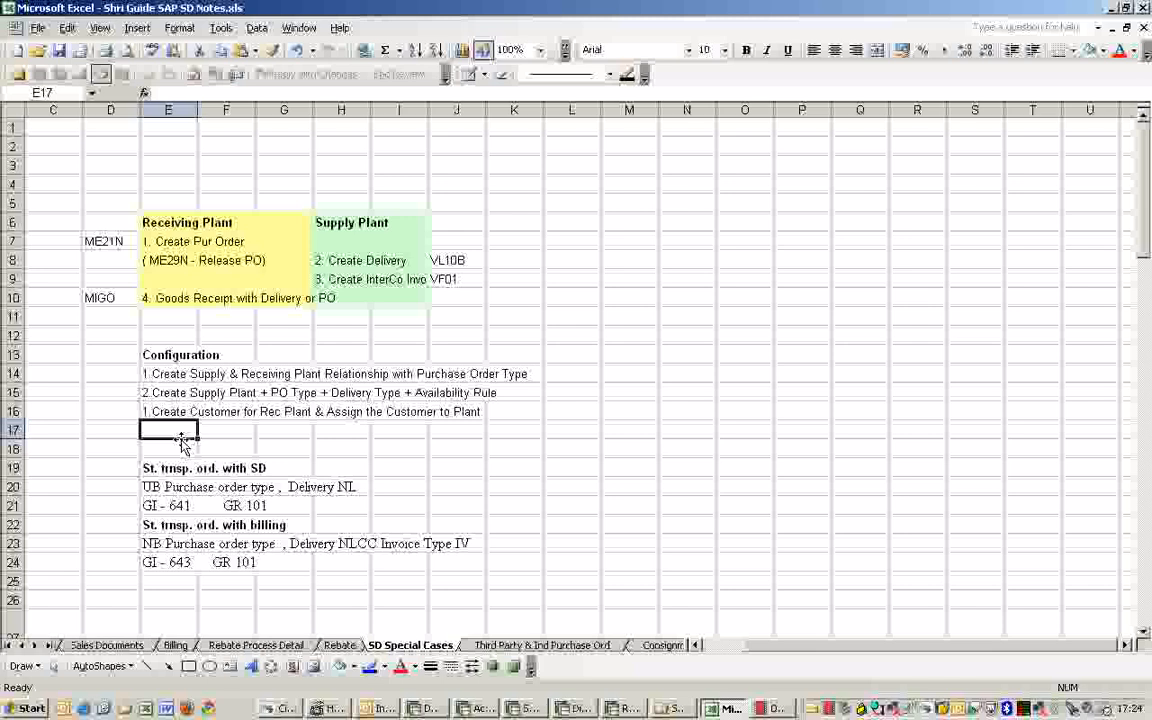
Switch back to SAP and examine the customer number assigned in the stock transport order details of plant 1200, Smith & Nephew GmbH Marl
key("alt+Tab")
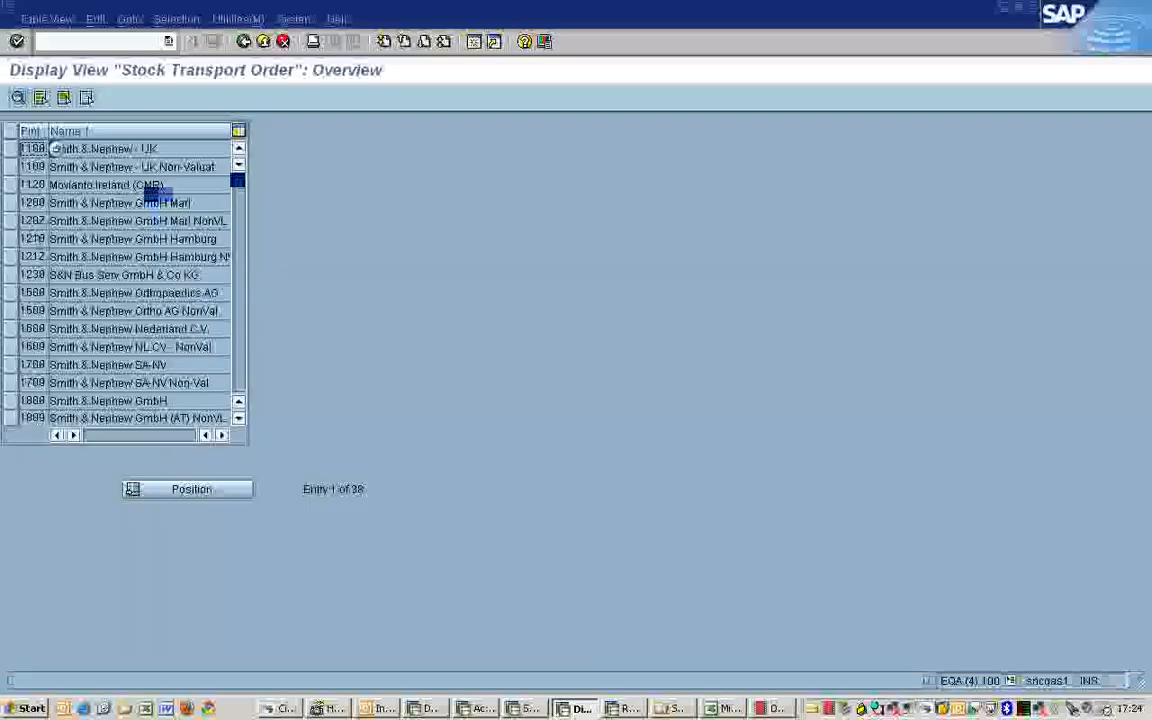
left_click(55, 203)
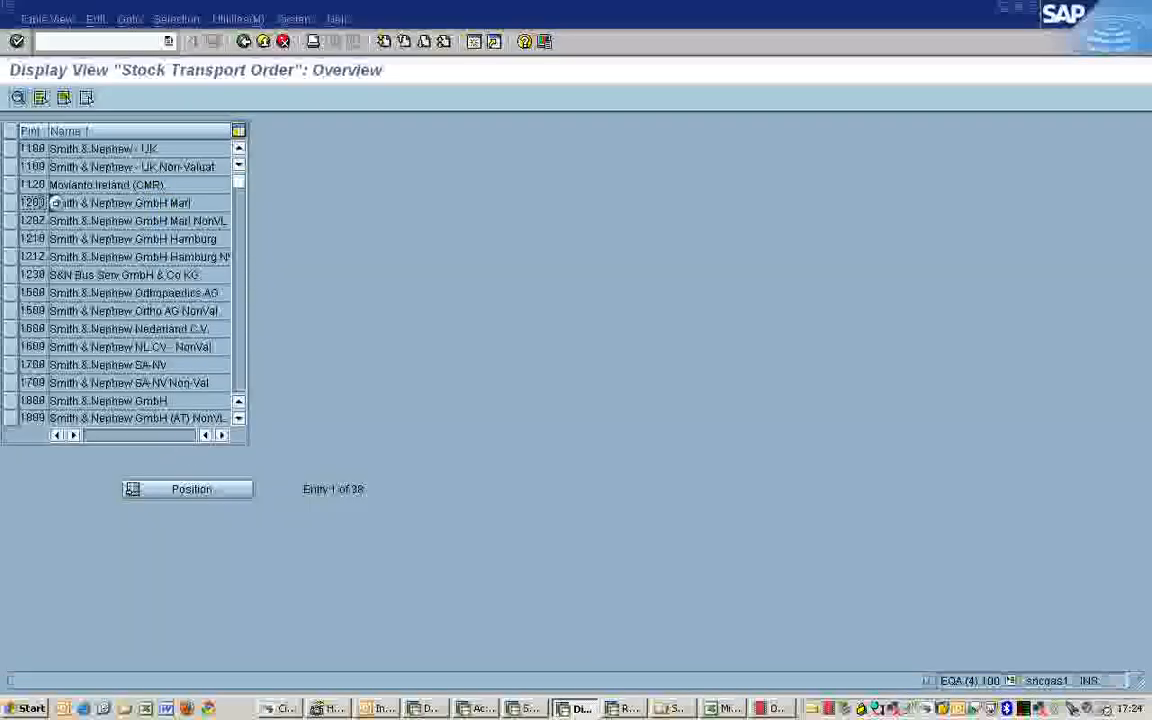
double_click(46, 204)
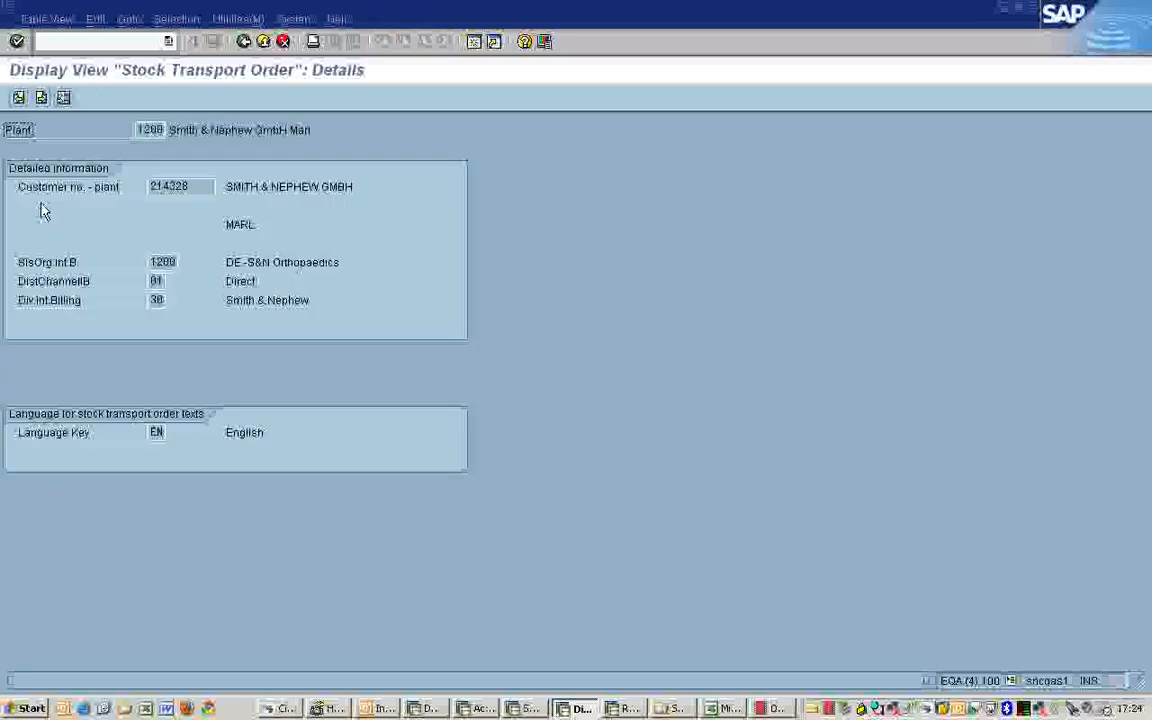
double_click(193, 187)
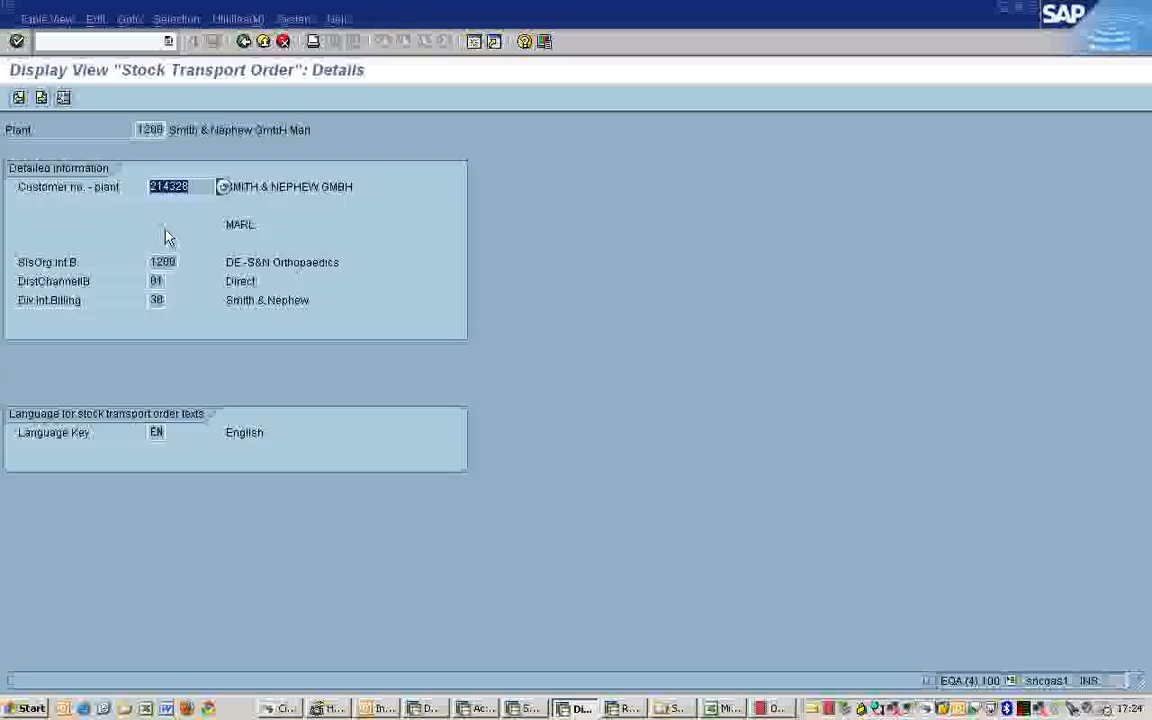
Examine the intercompany billing sales organization and division of plant 1200, and return to the IMG structure
double_click(162, 262)
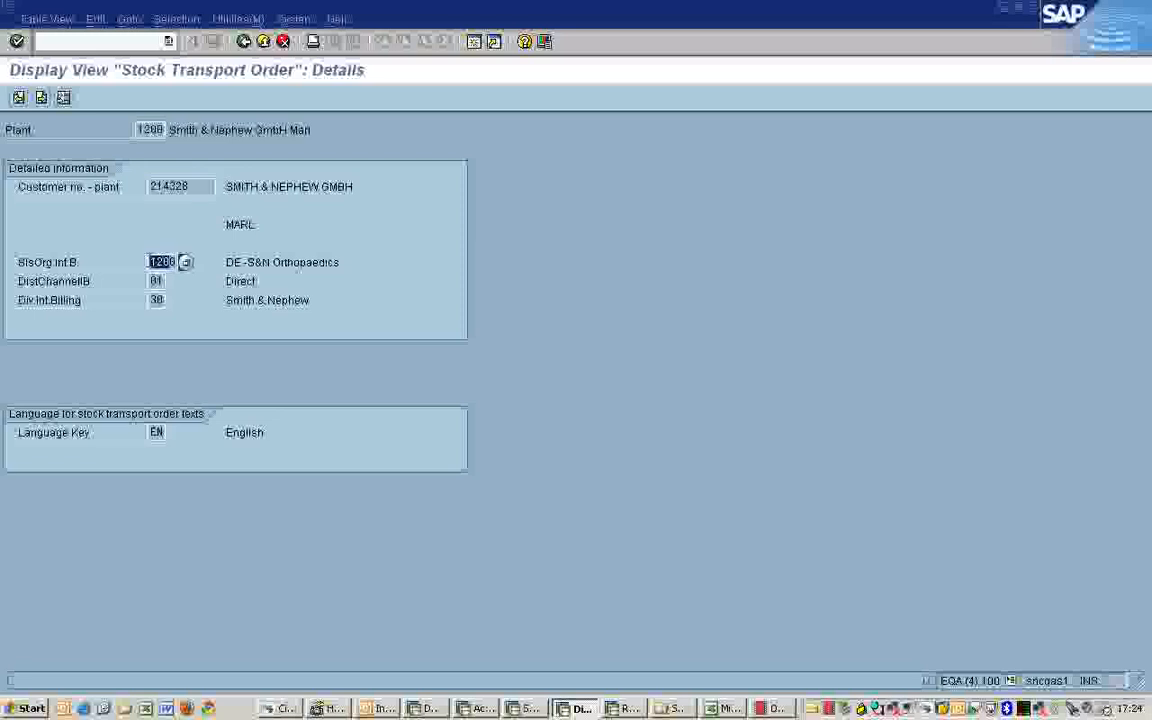
left_click(157, 300)
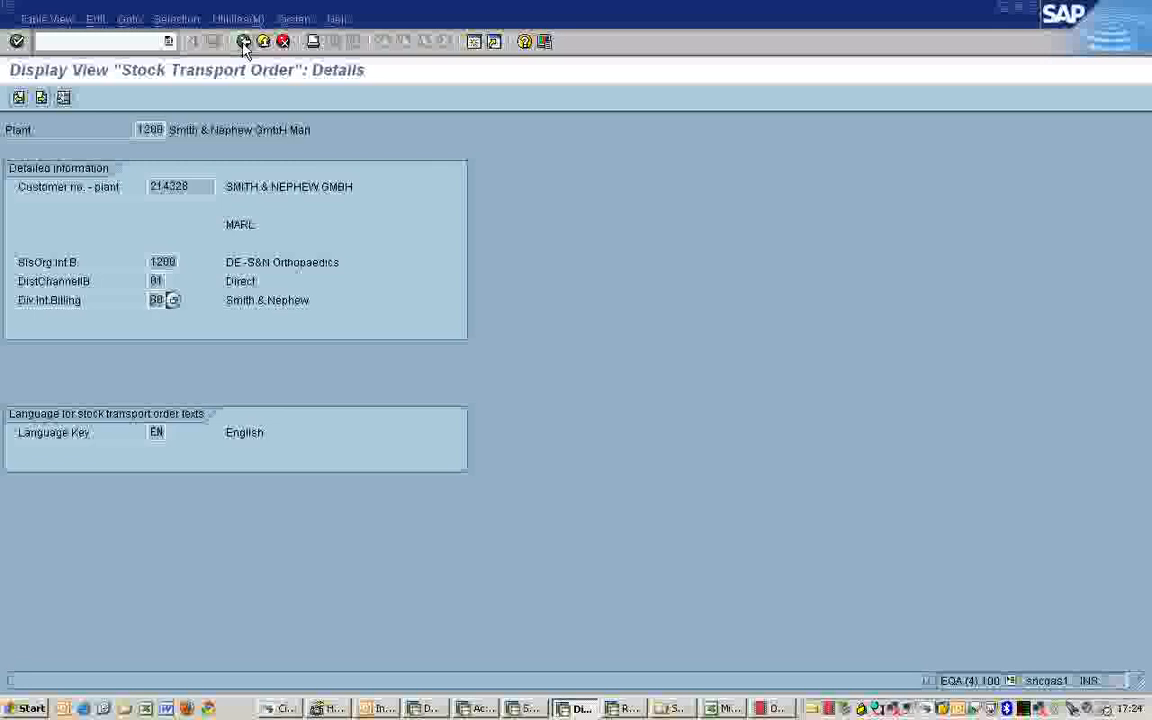
double_click(190, 188)
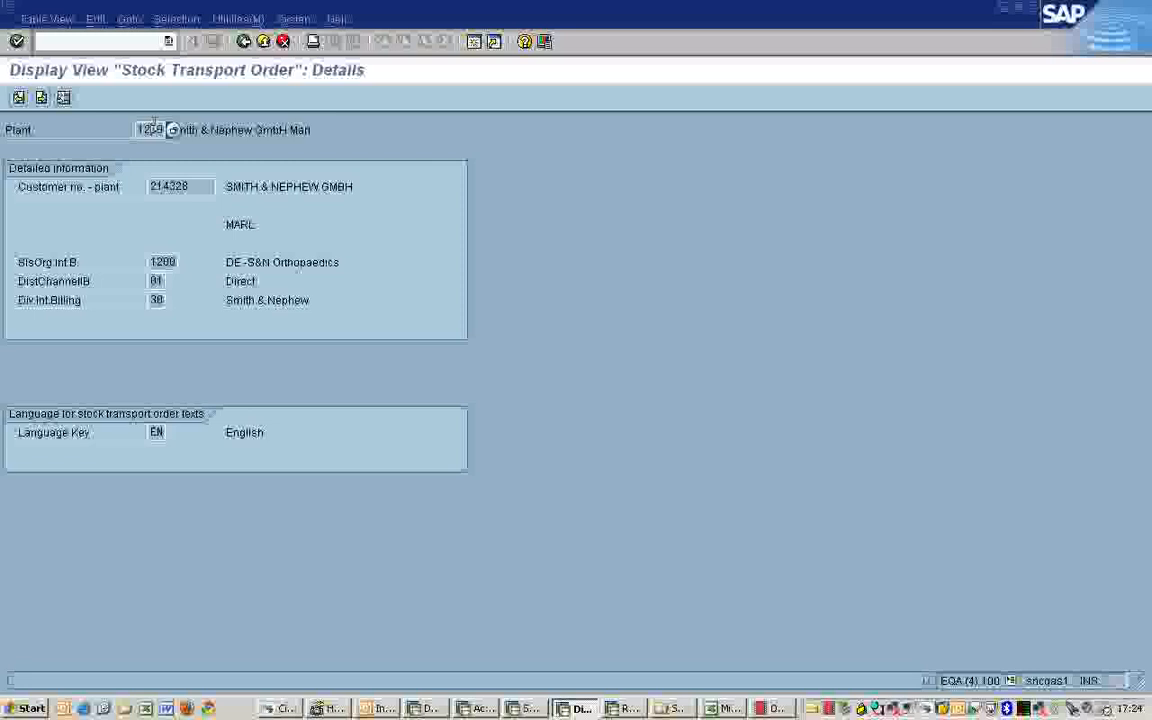
left_click(243, 42)
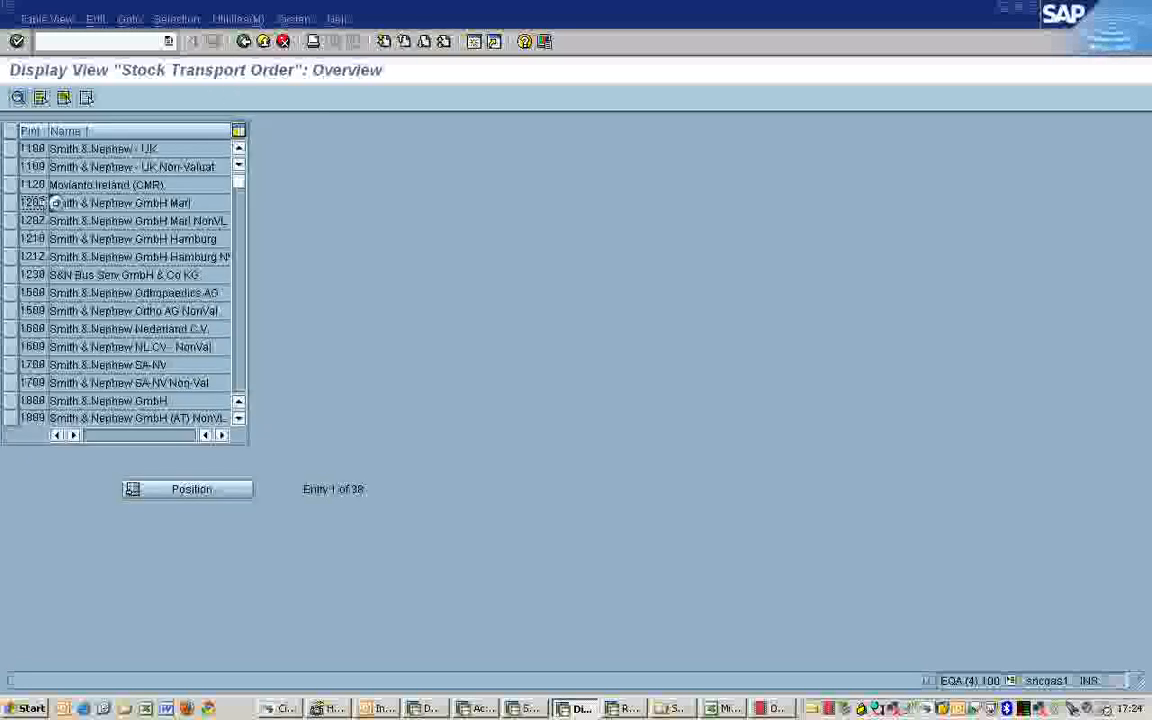
left_click(55, 203)
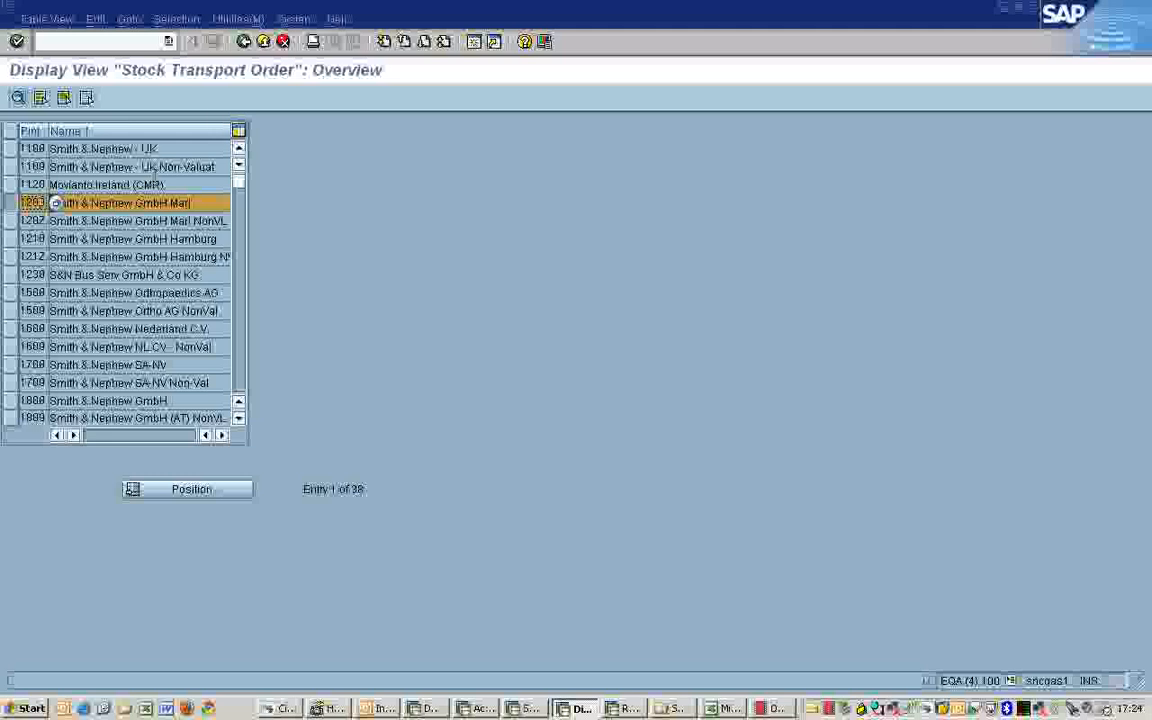
left_click(243, 41)
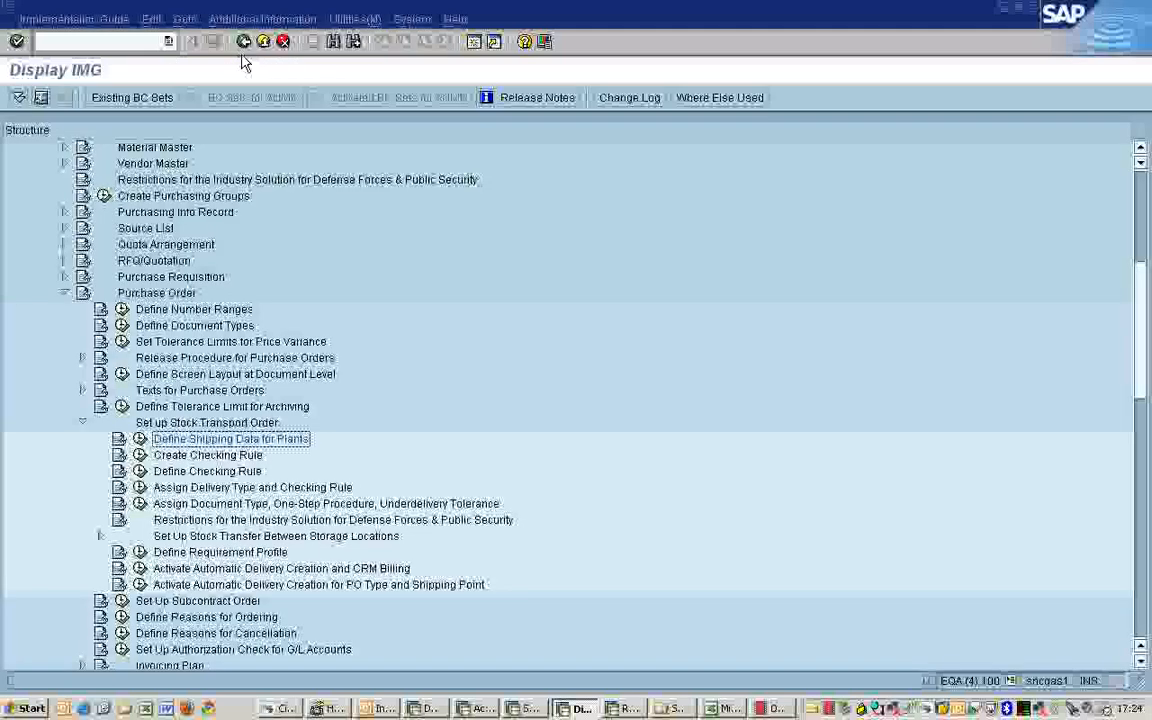
Examine the default document type for supplying plant 1500 and plant 1200 in Assign Document Type, One-Step Procedure, Underdelivery Tolerance, and return to the IMG
left_click(140, 505)
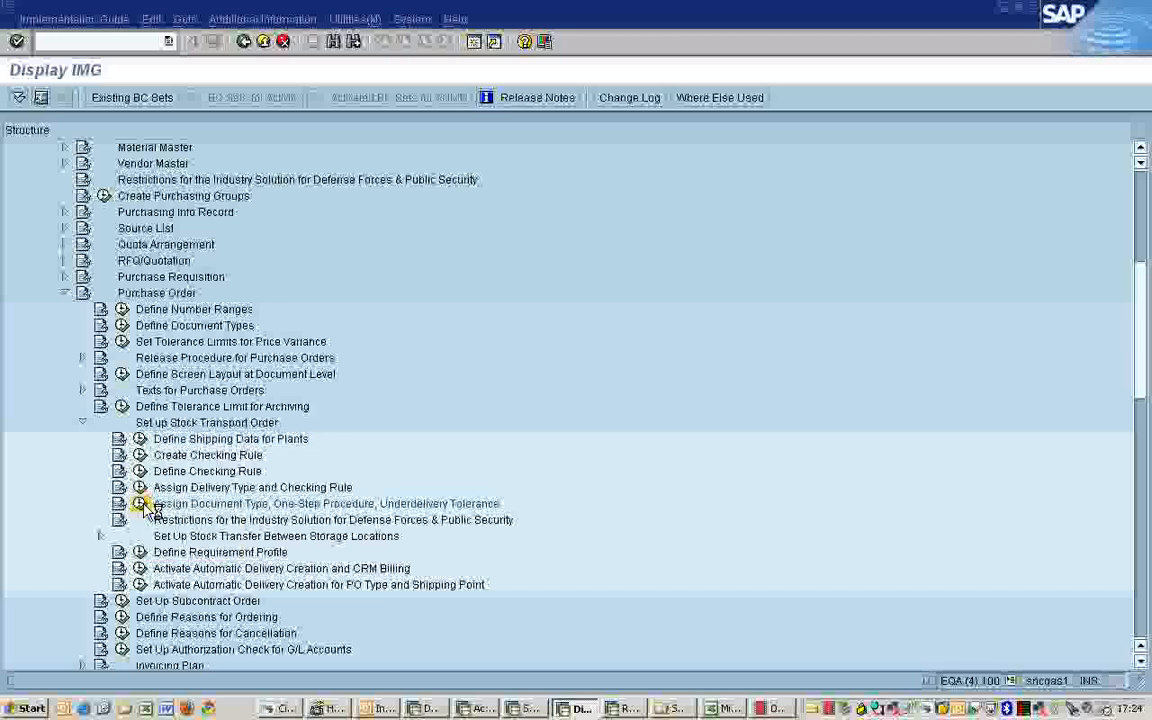
key("Return")
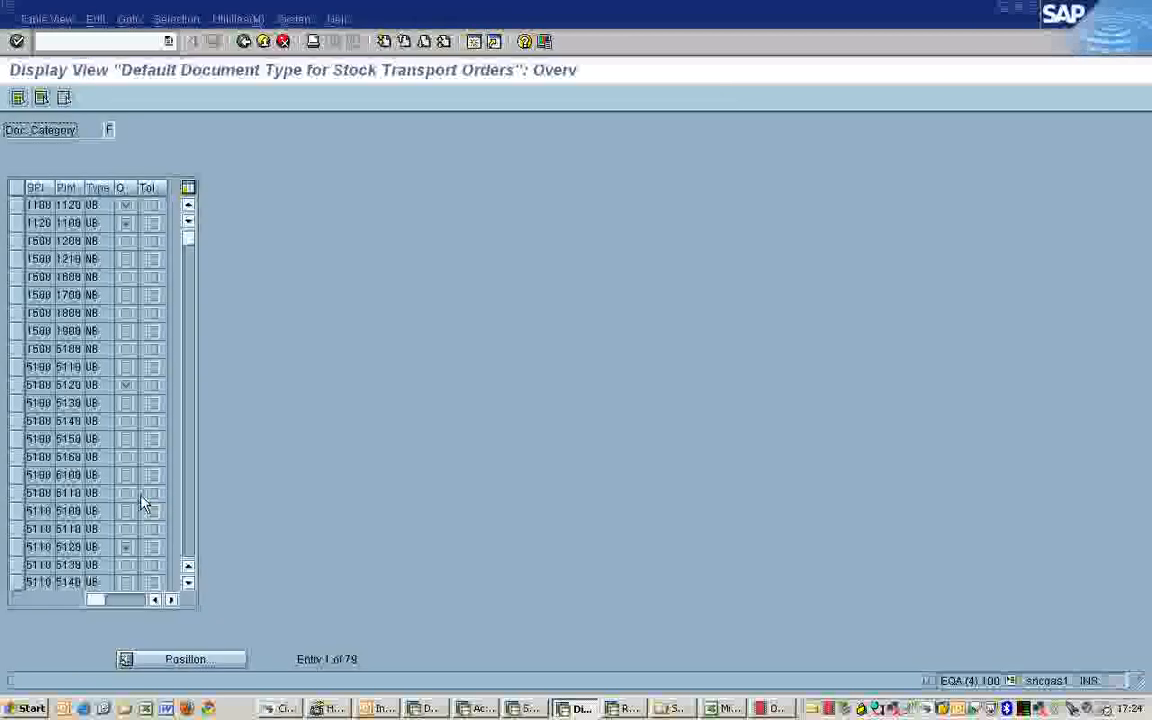
left_click(16, 241)
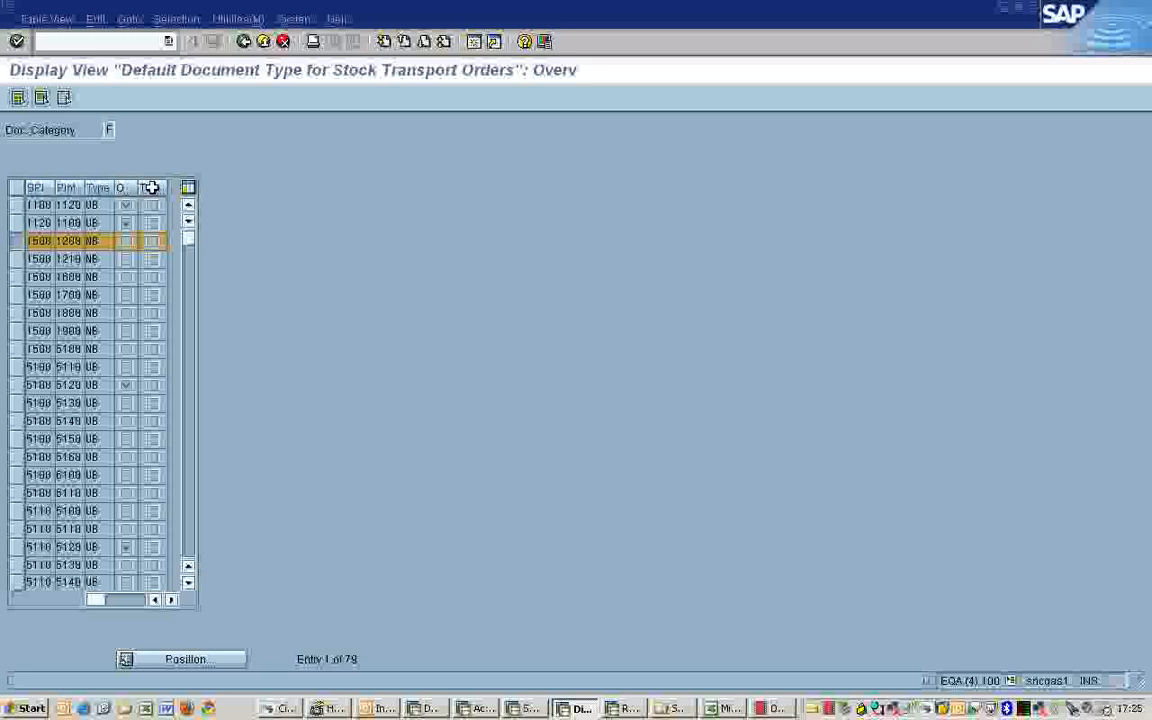
left_click(244, 42)
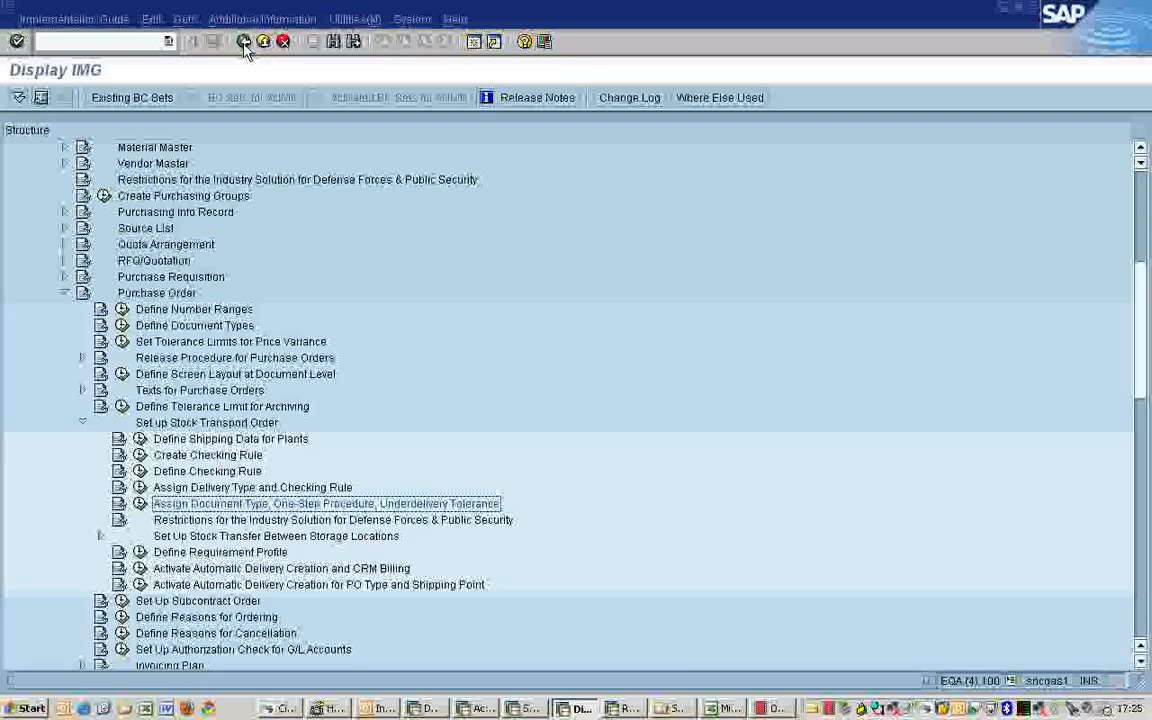
Examine the NB entry for supplying plant 1500 in Assign Delivery Type and Checking Rule, and return to the IMG
left_click(140, 490)
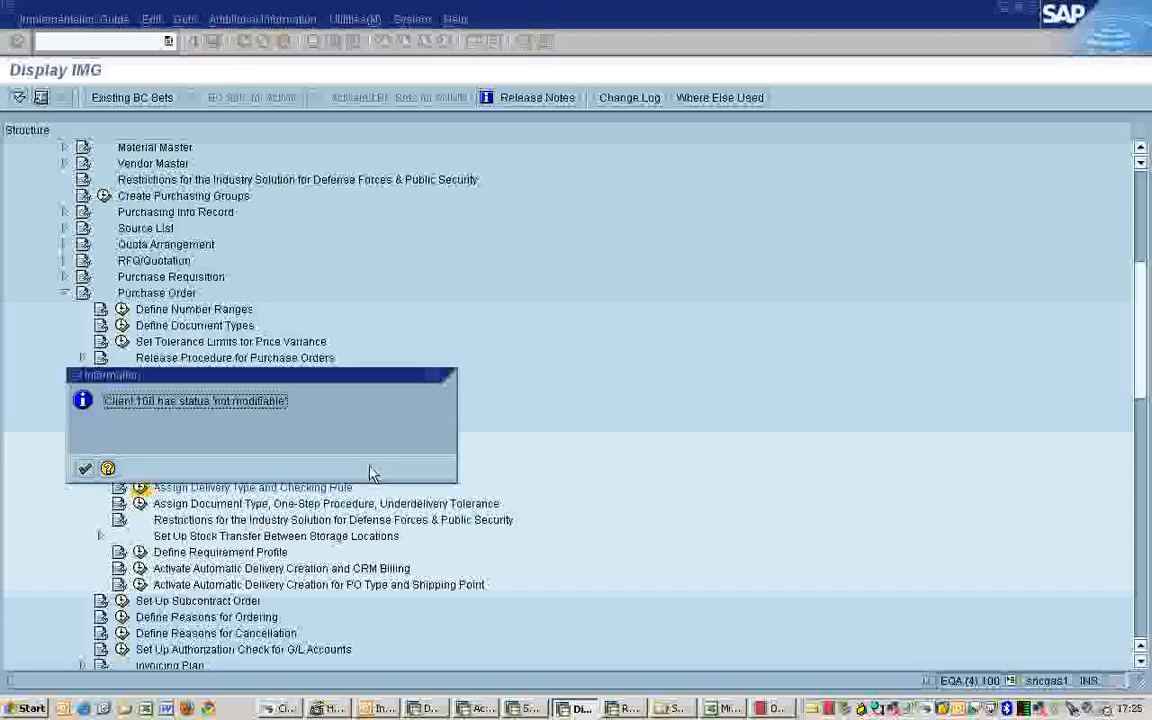
key("Return")
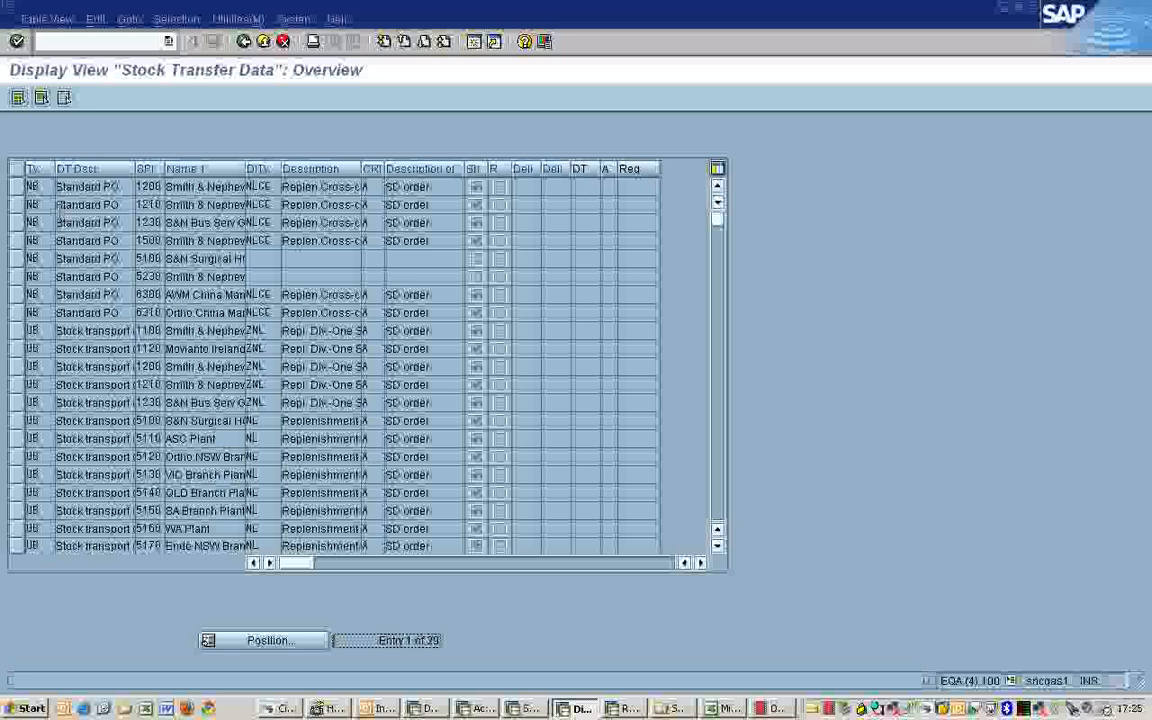
left_click(27, 242)
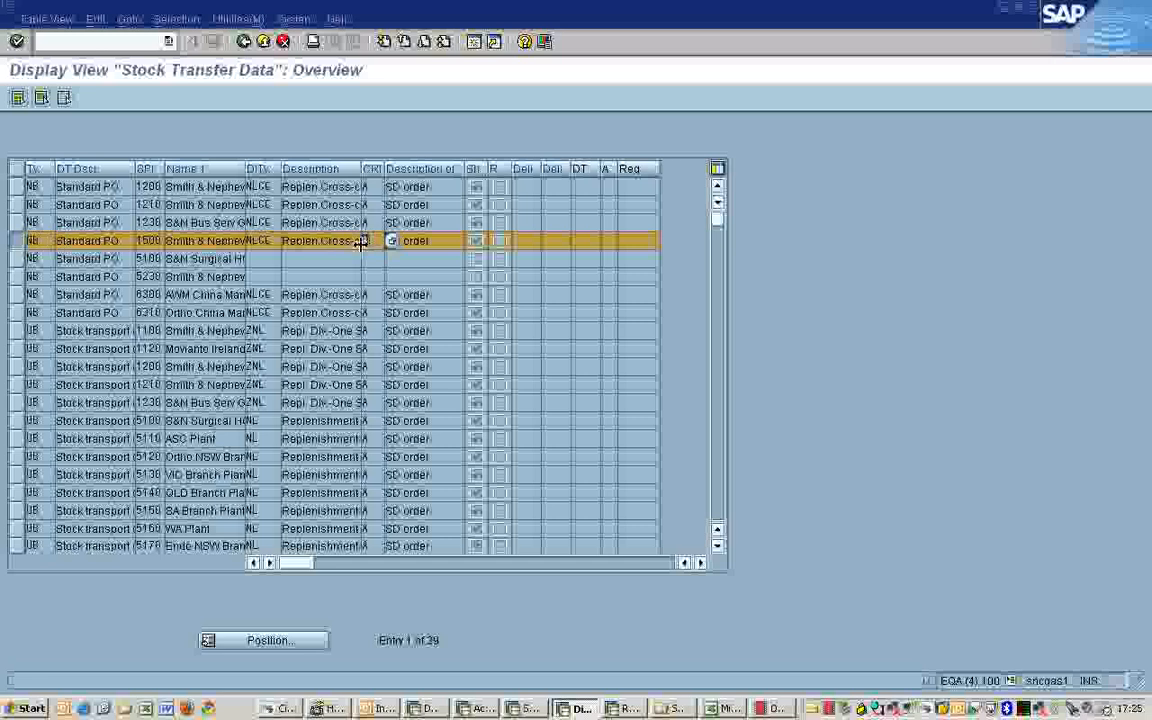
left_click(426, 244)
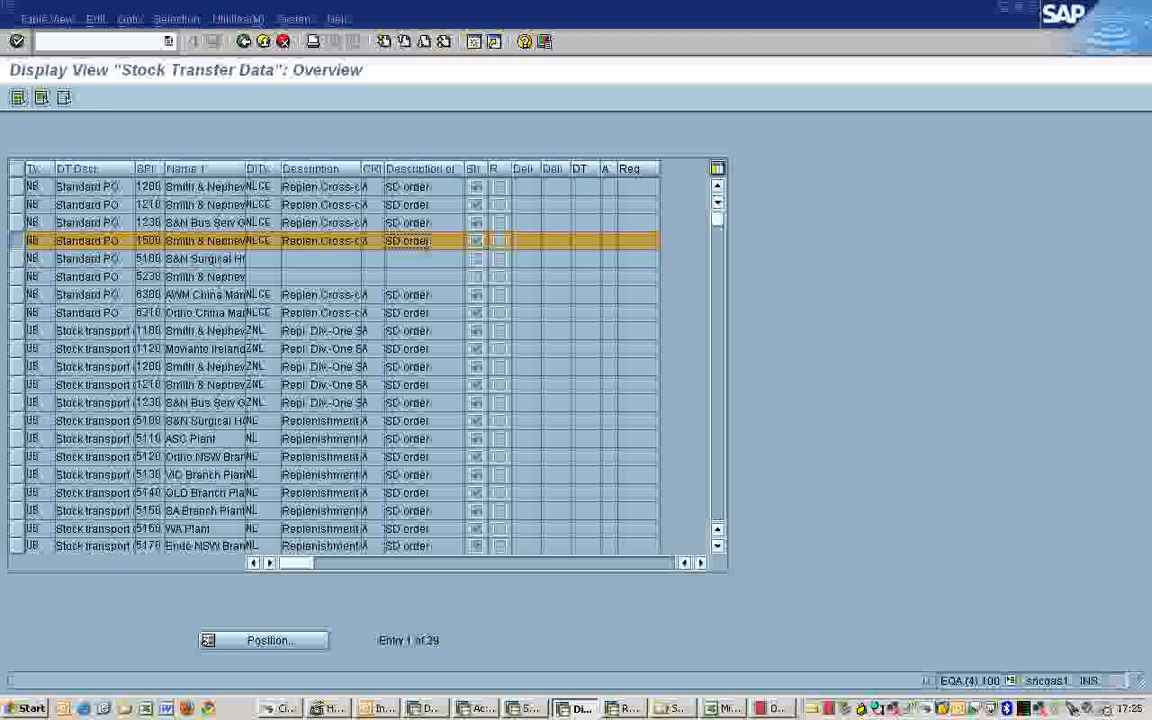
left_click(243, 41)
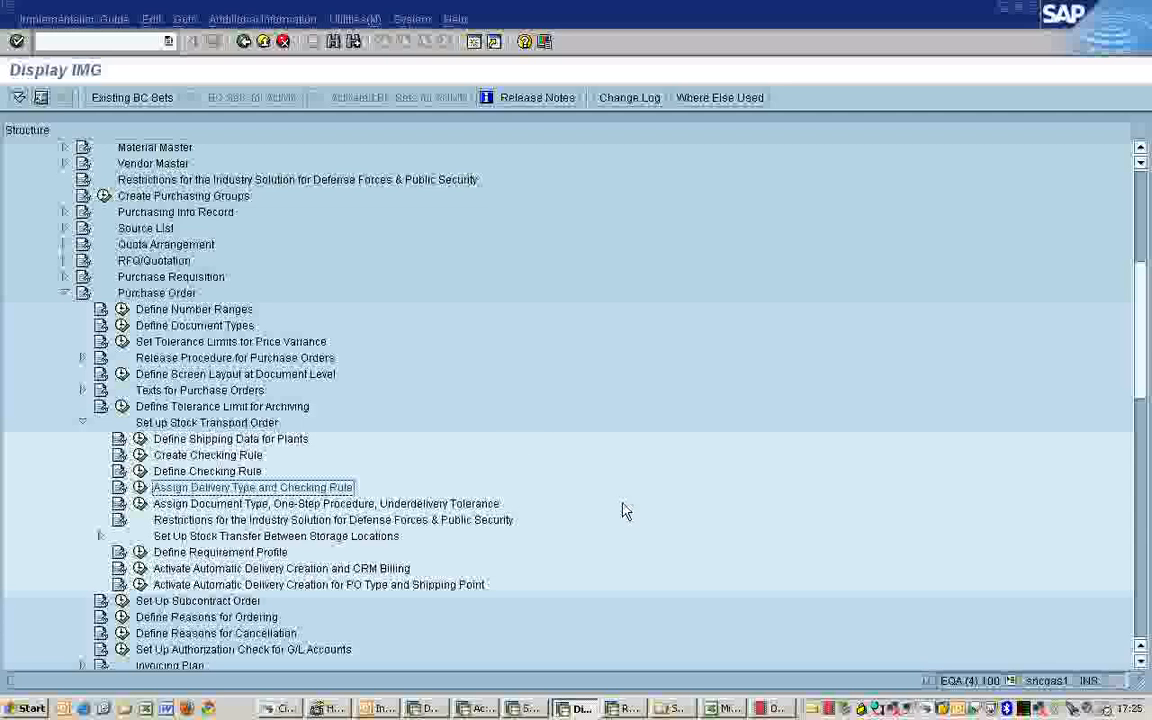
In the SAP session showing the replenishment delivery, start a new standard purchase order with ME21N and enter the vendor number
left_click(622, 708)
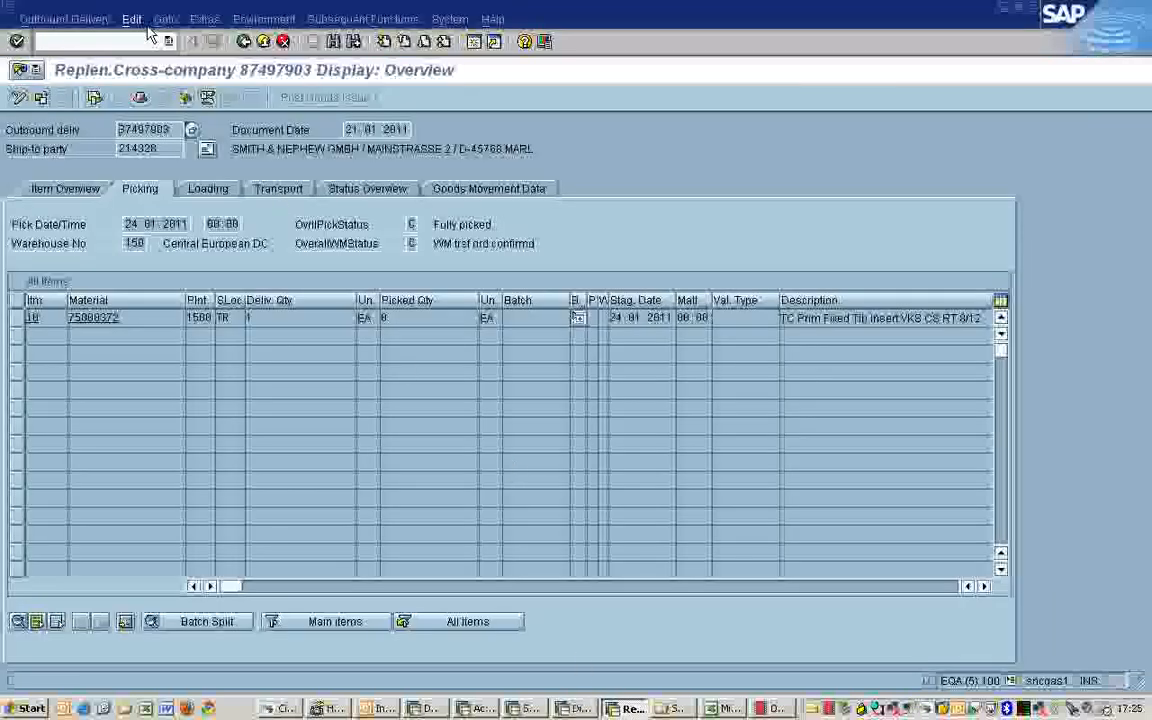
left_click(140, 42)
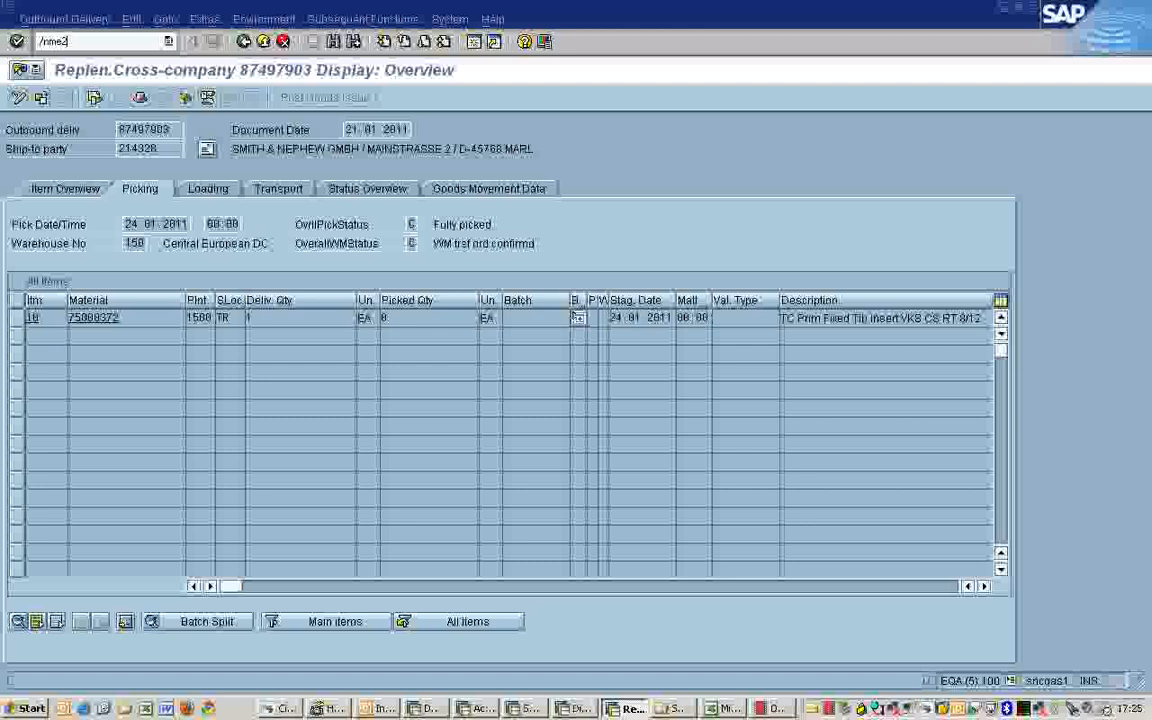
key("Return")
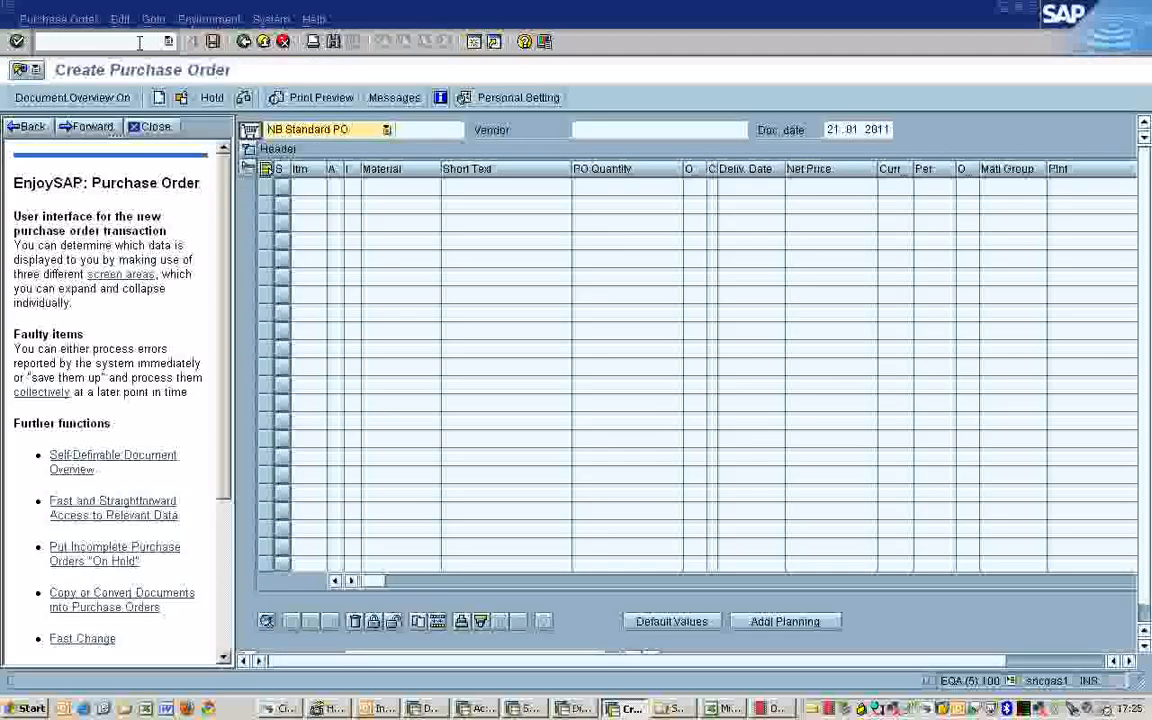
left_click(596, 129)
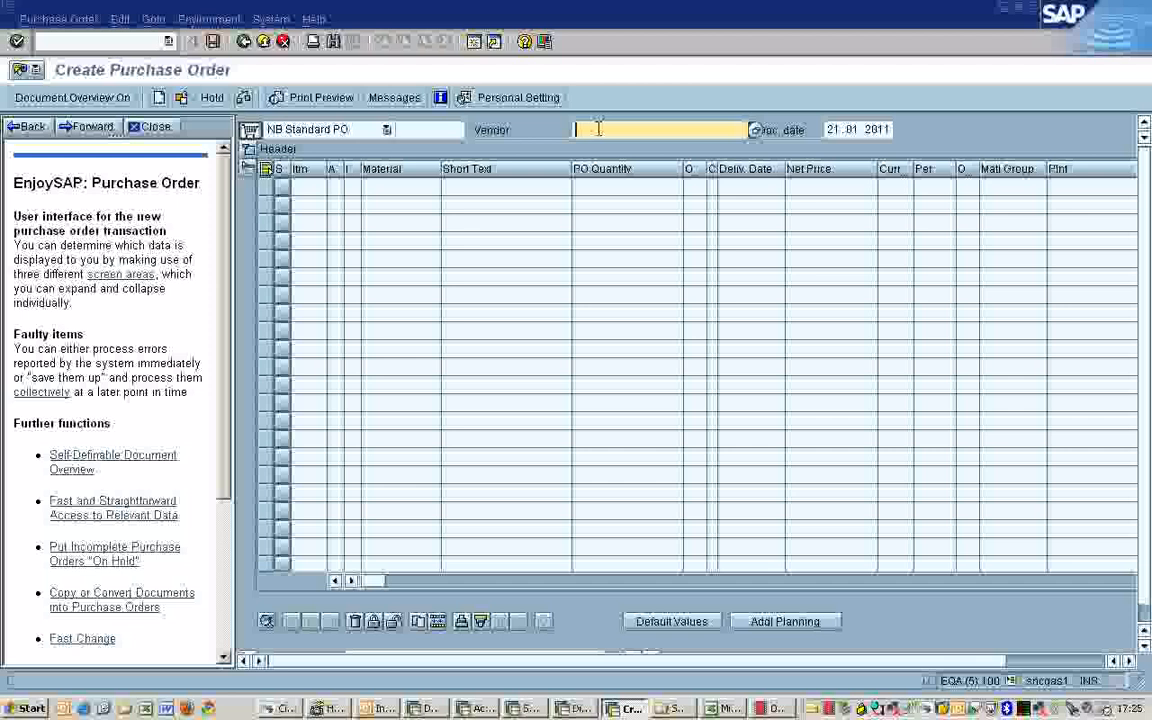
left_click(597, 129)
key("Down")
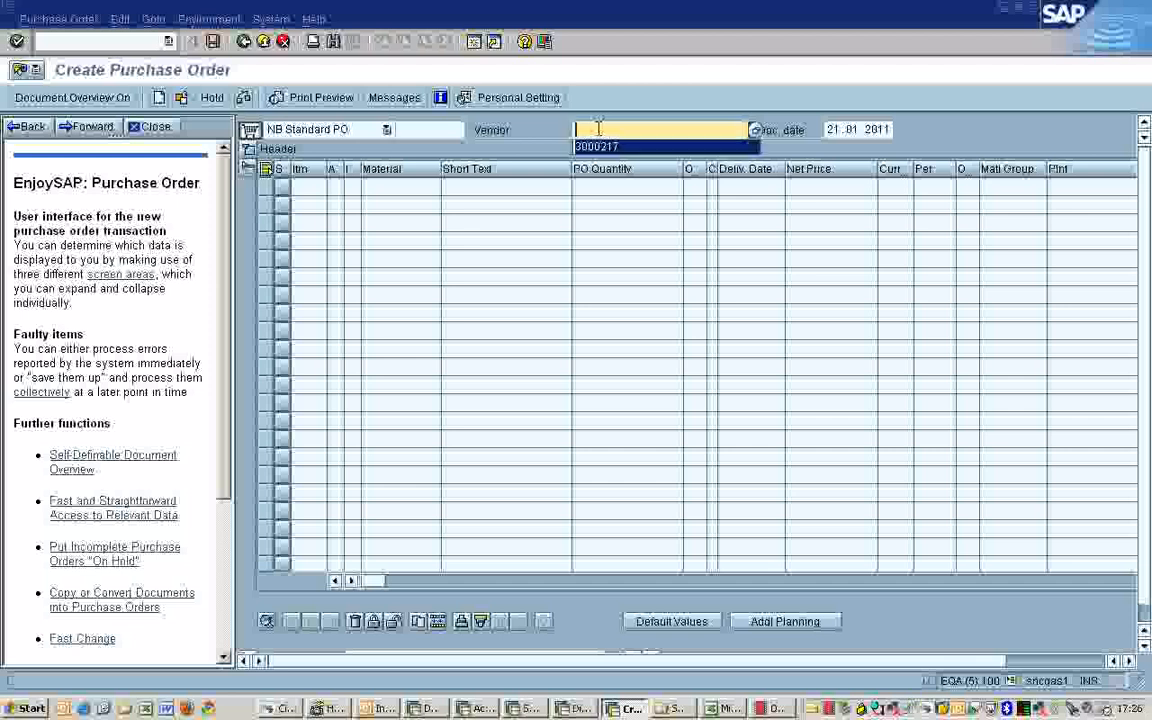
key("Return")
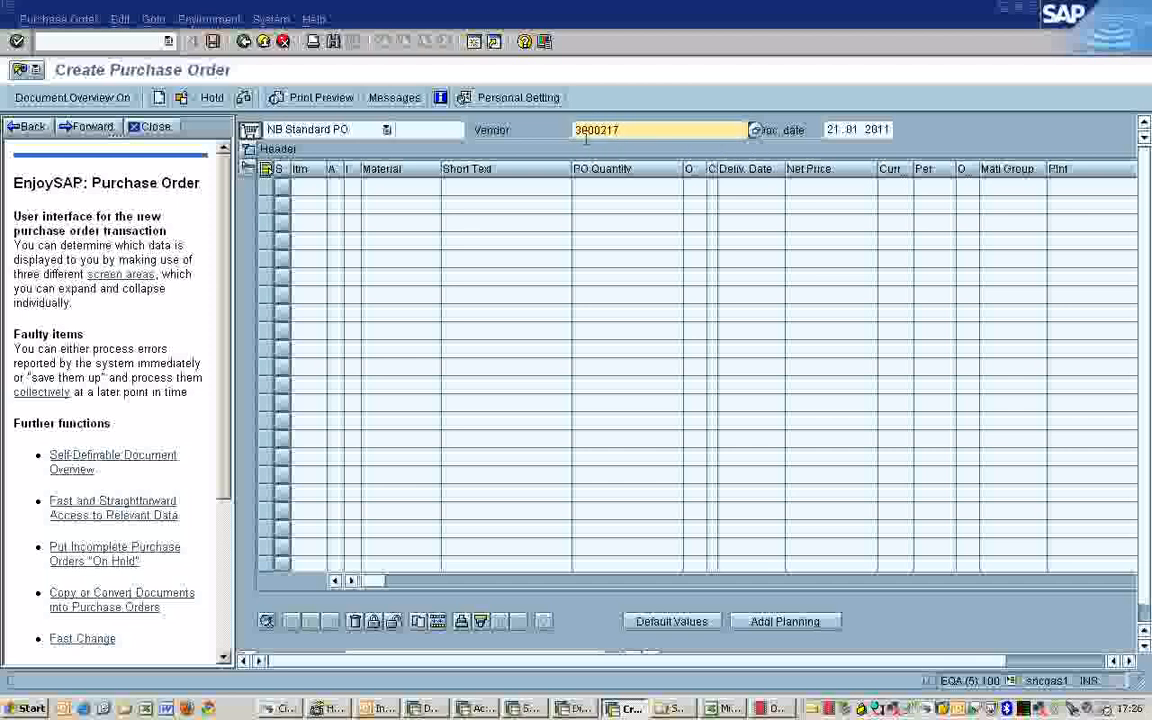
Fill in the first item line with material 75000372, PO quantity 1 and plant 1200
left_click(404, 188)
left_click(404, 188)
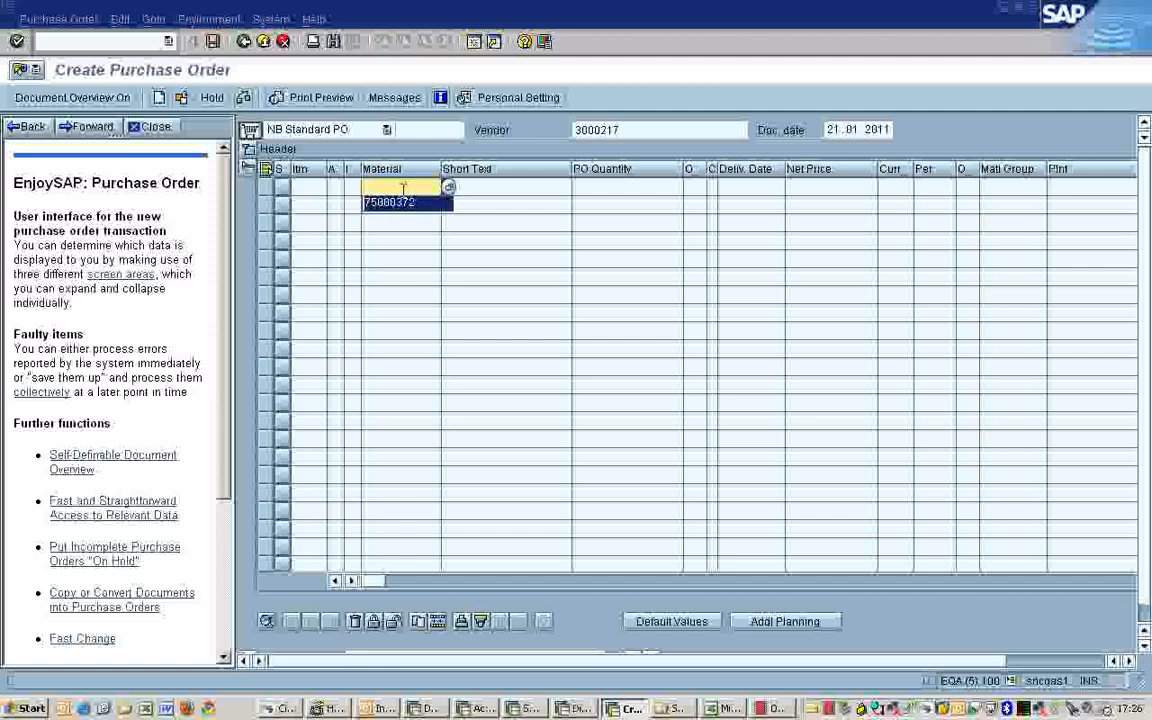
key("Tab")
key("Tab")
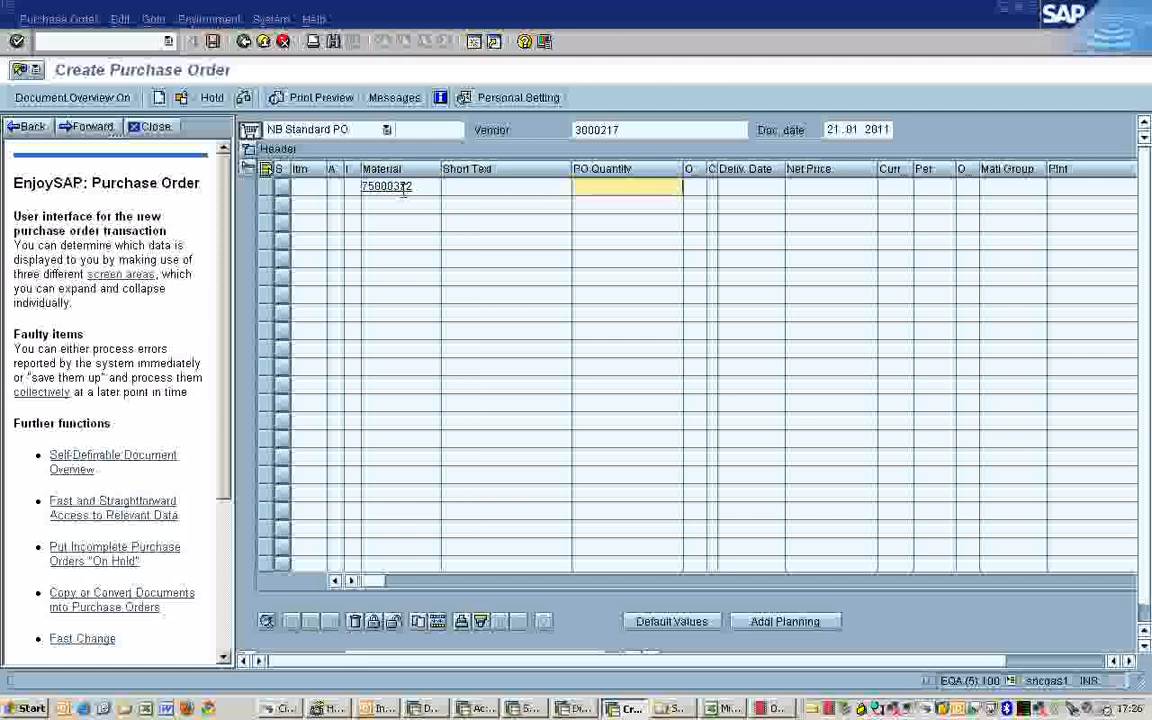
left_click(1068, 188)
left_click(1068, 188)
key("Down")
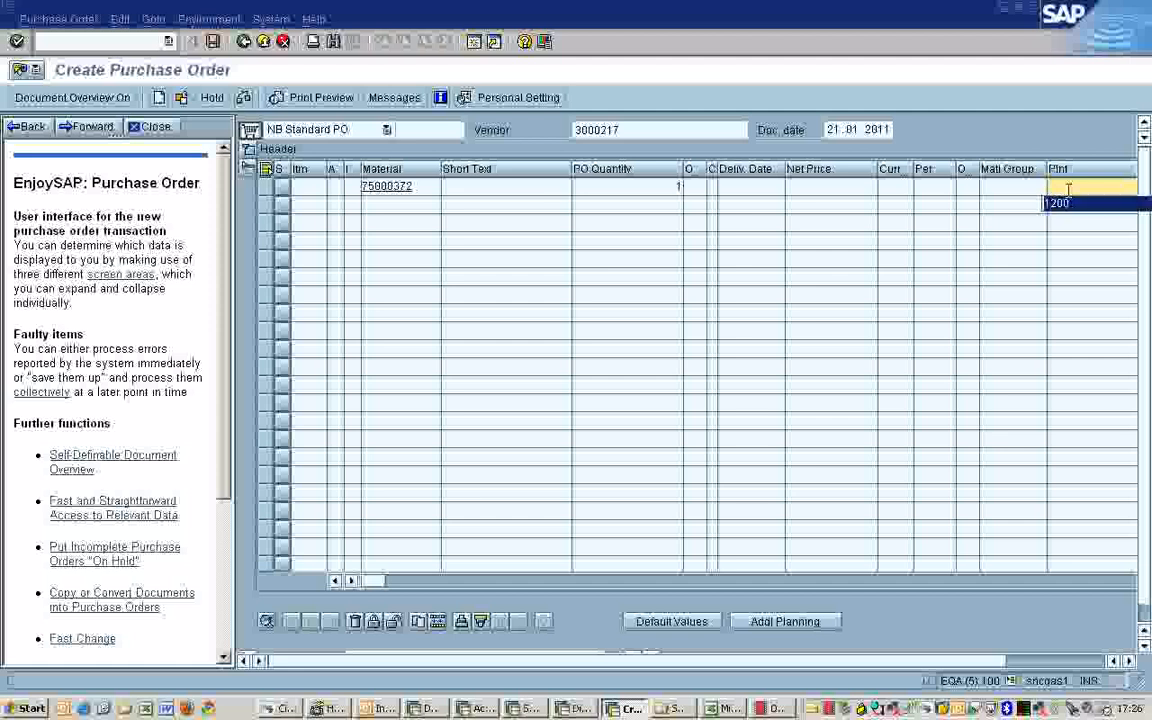
key("Return")
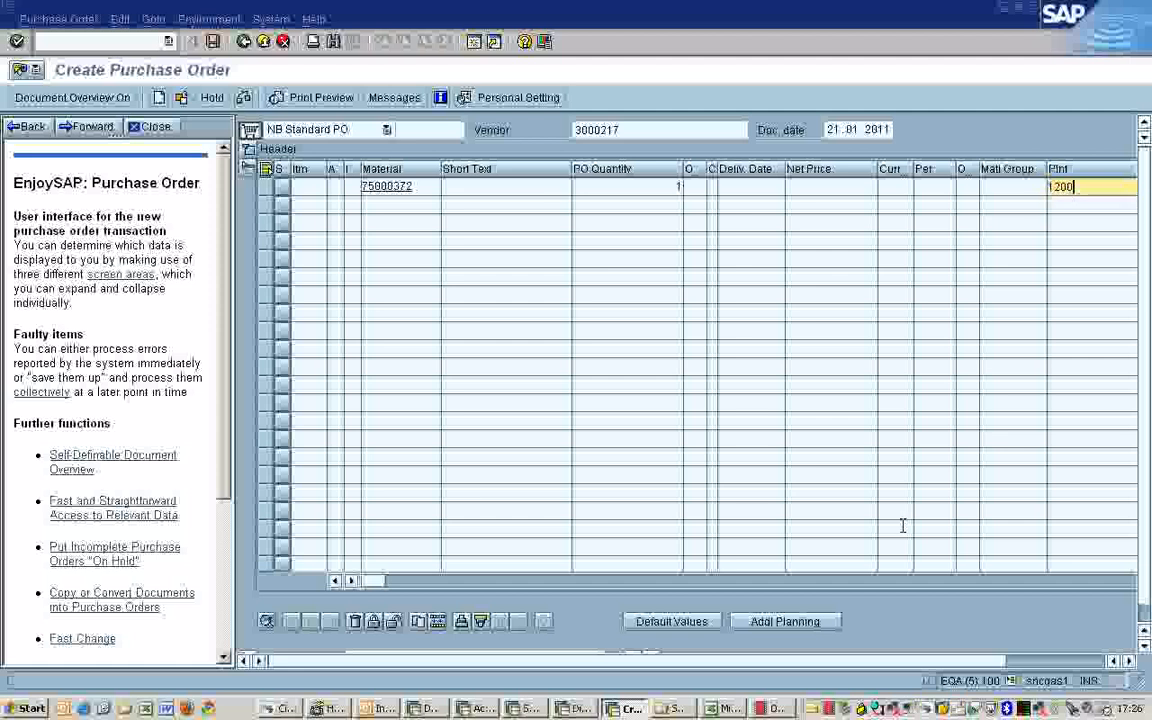
Switch to the Excel notes to check the Create Pur Order step of the Receiving Plant, and return to the SAP purchase order
key("alt+Tab")
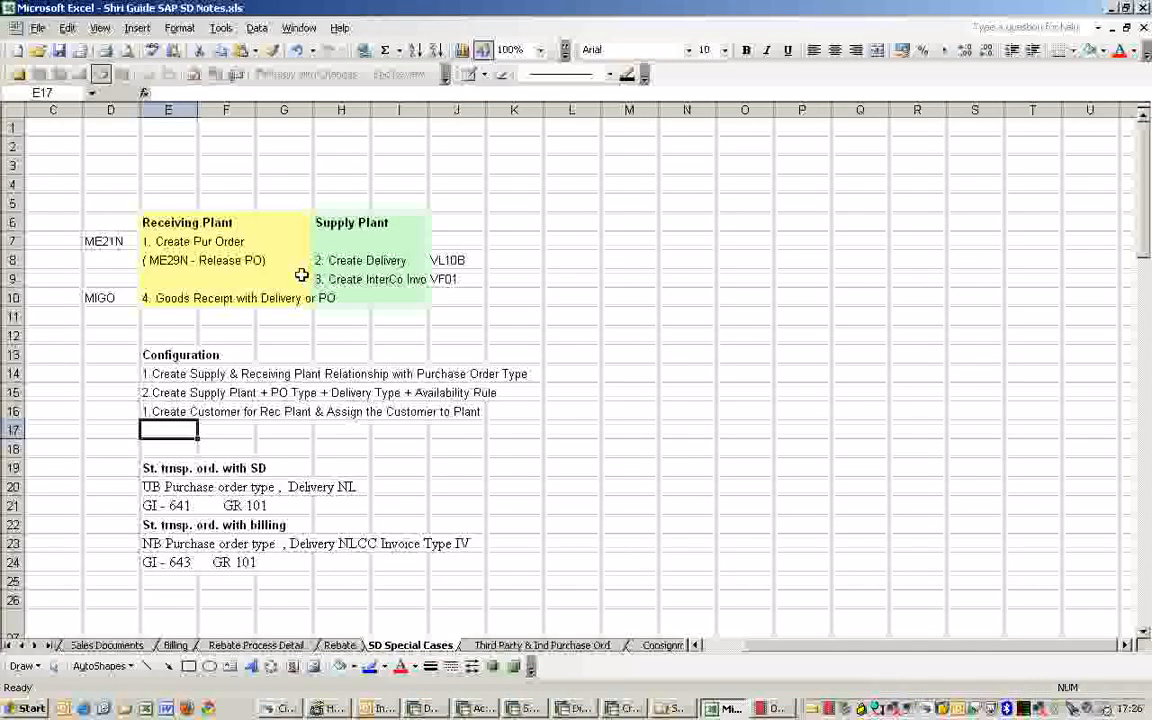
left_click(205, 241)
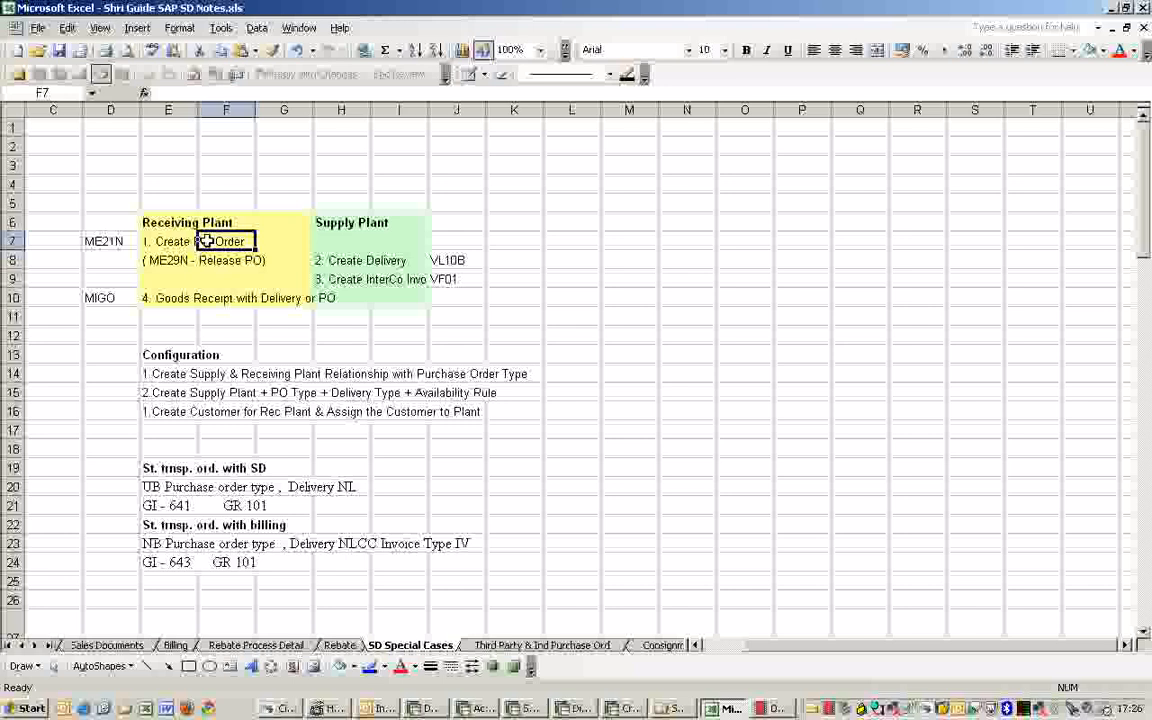
left_click(333, 238)
key("alt+Tab")
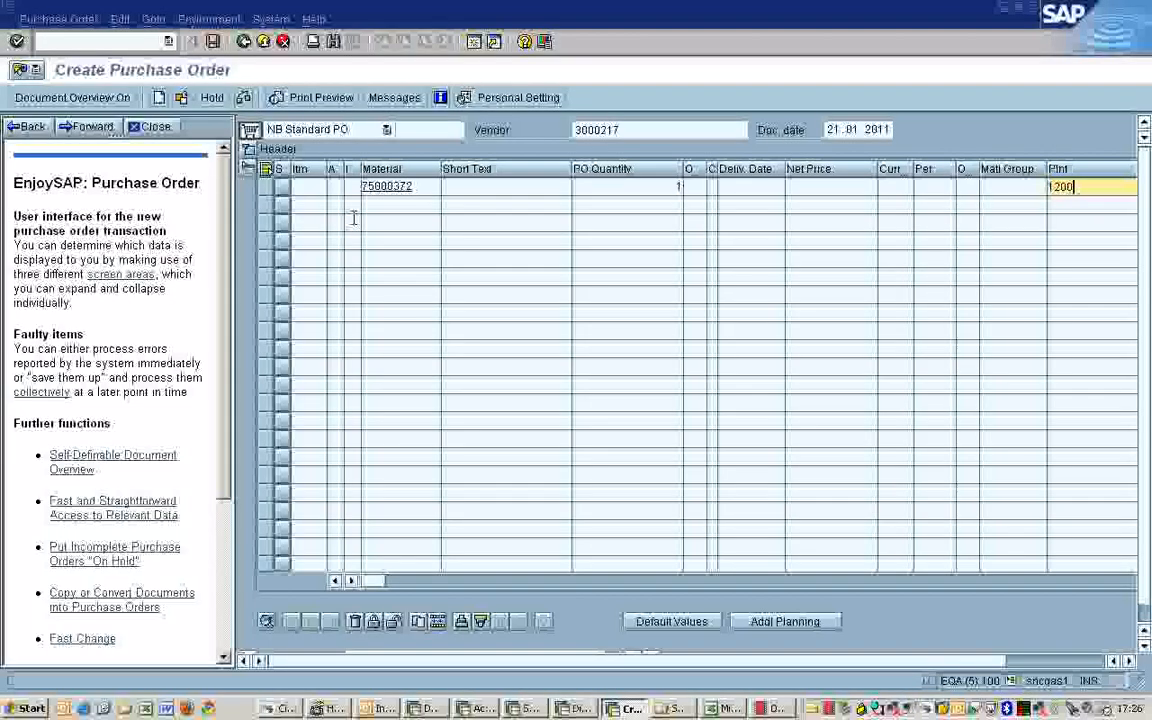
Set the system status information to show the current transaction code
left_click(622, 131)
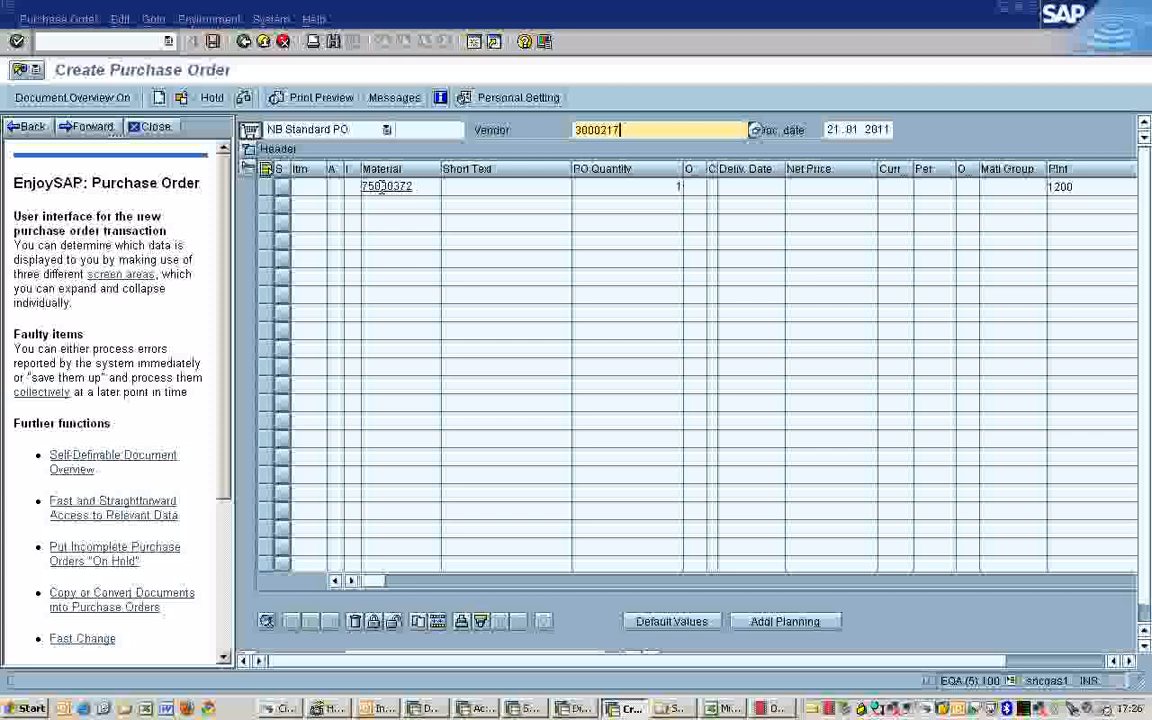
left_click(1012, 681)
left_click(972, 607)
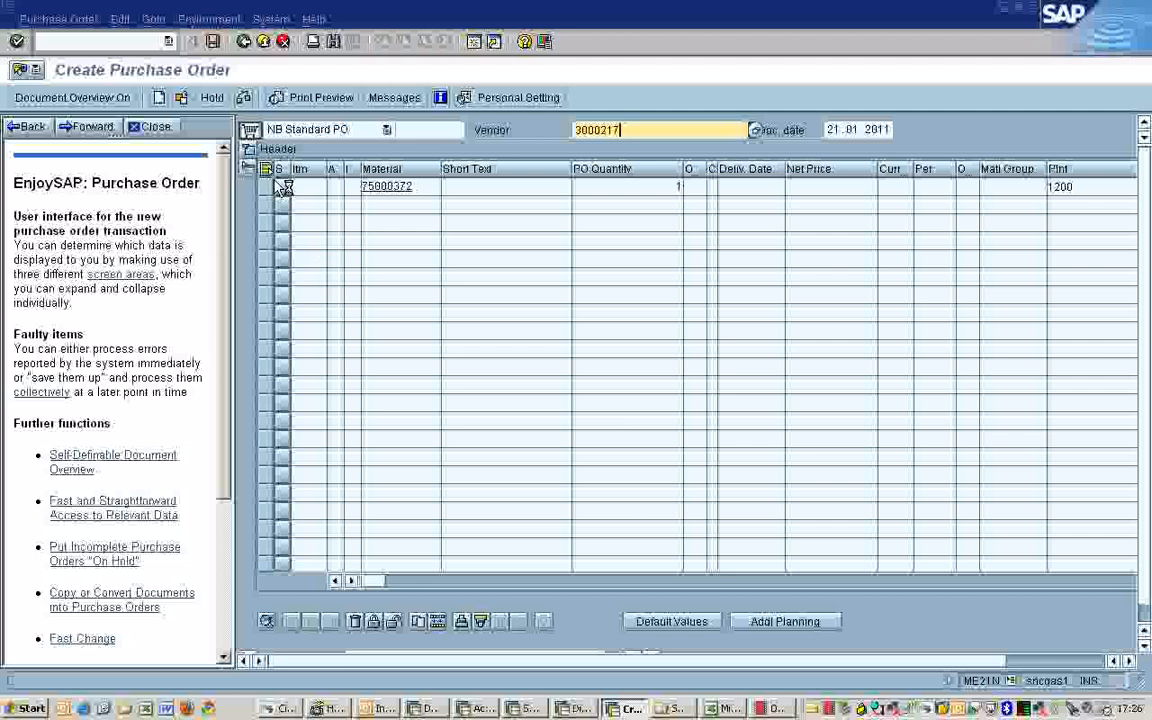
Expand the purchase order header and enter purchasing organization P120 and purchasing group DER in the organizational data
left_click(248, 151)
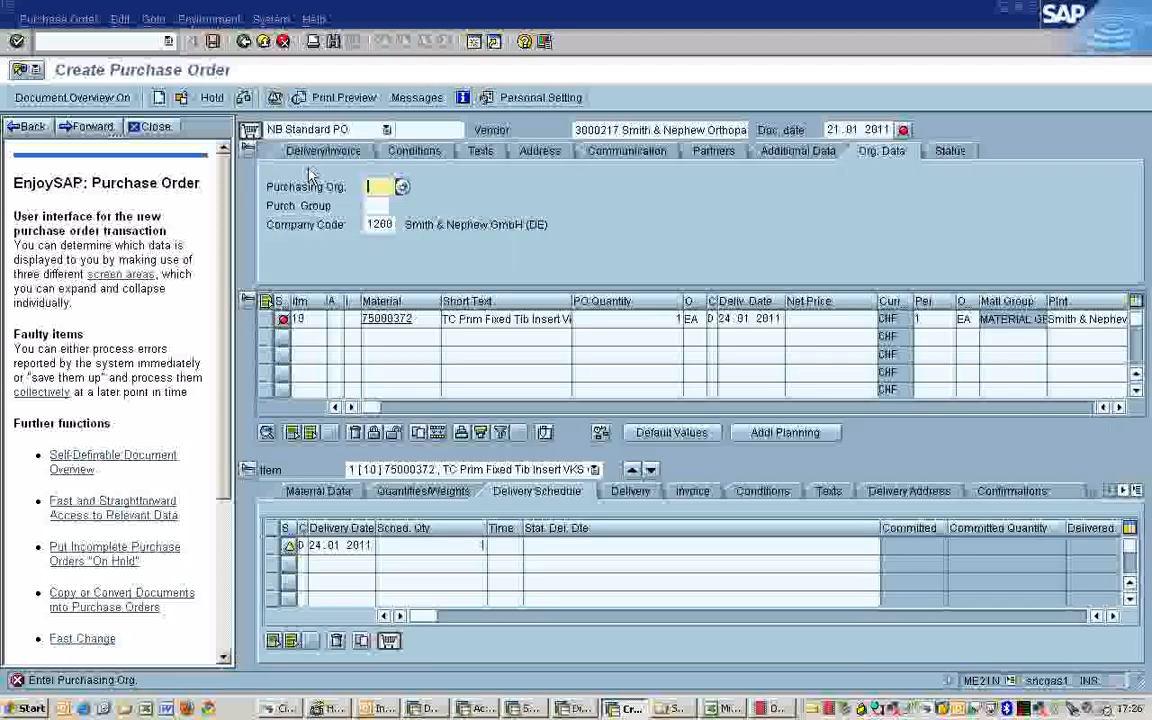
key("BackSpace")
key("Down")
key("Tab")
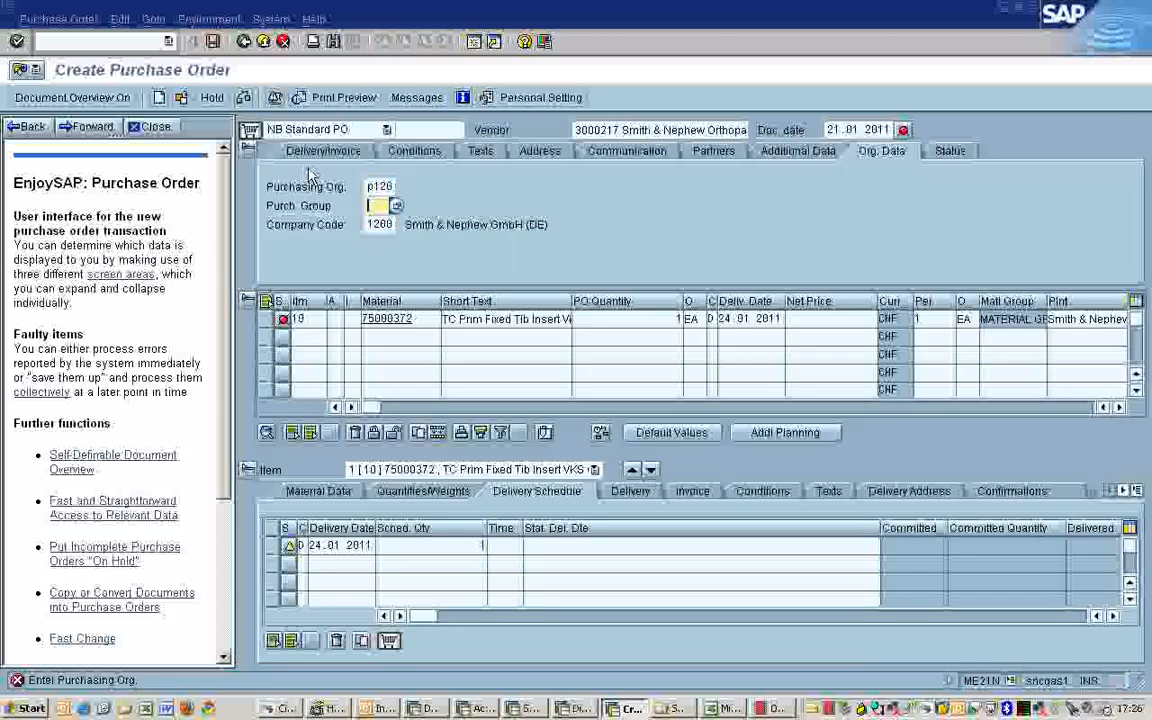
key("BackSpace")
key("Down")
key("Return")
key("Return")
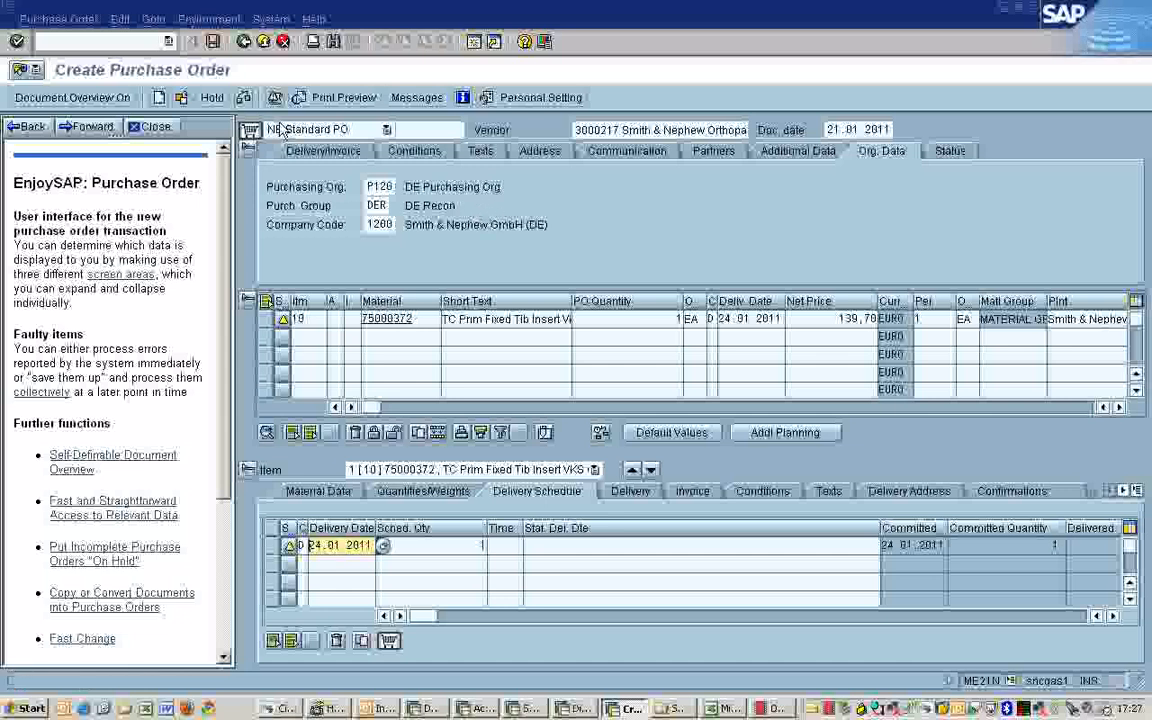
Save the standard purchase order and open the details of the resulting status message
left_click(213, 42)
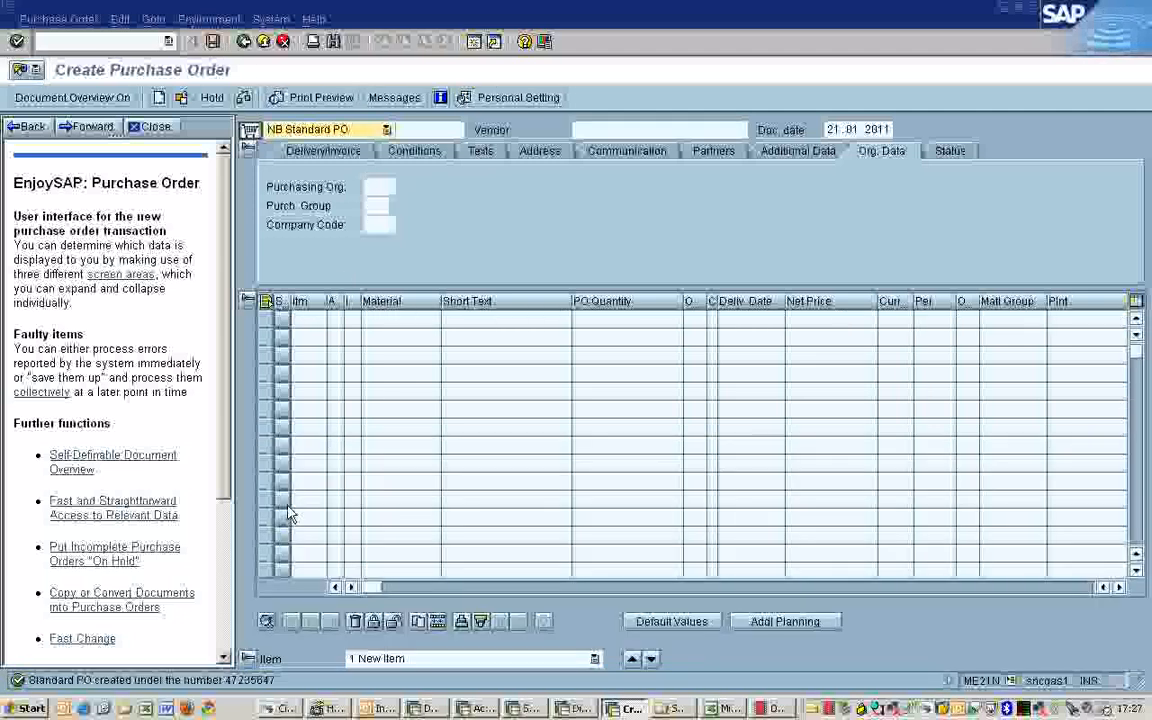
left_click(258, 683)
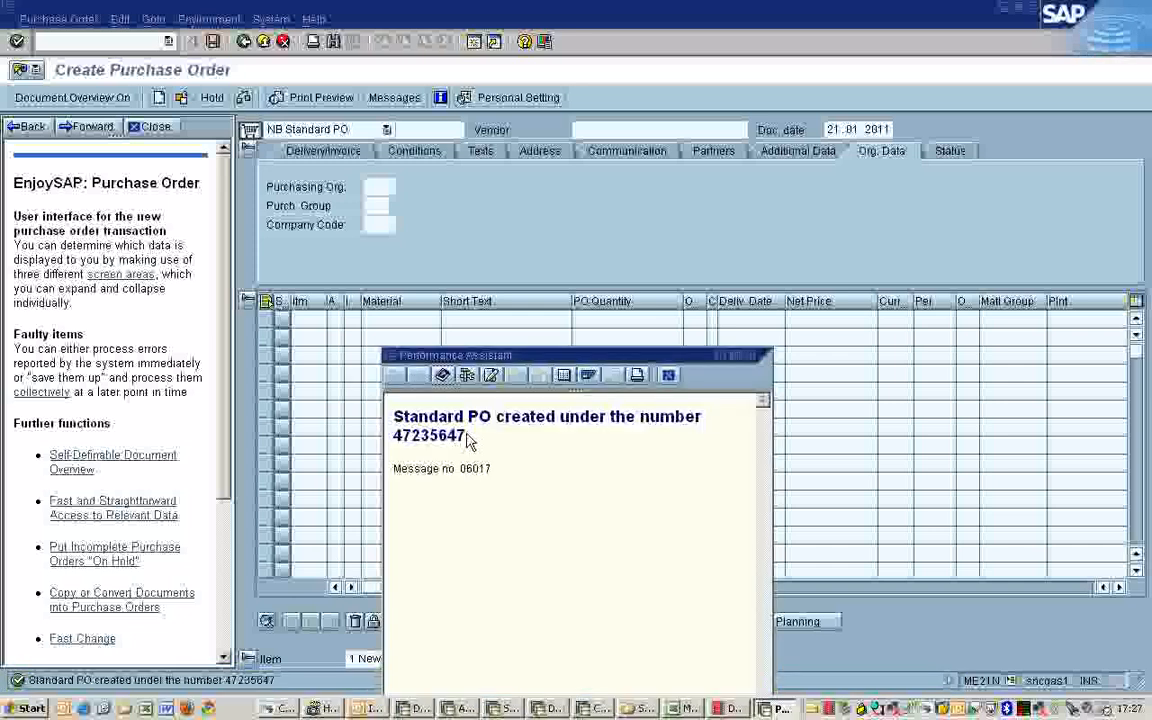
Copy the new purchase order's number from the message details, close them, and open that order for change in transaction ME22N
left_click_drag(467, 440, 395, 435)
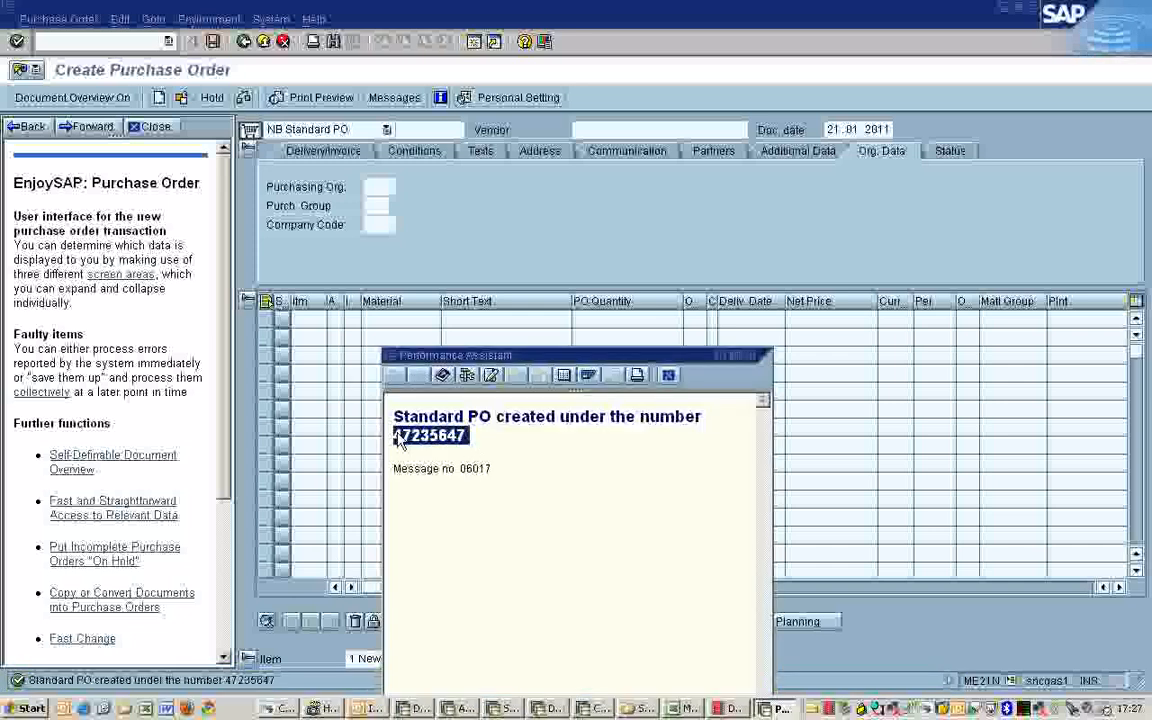
left_click(669, 378)
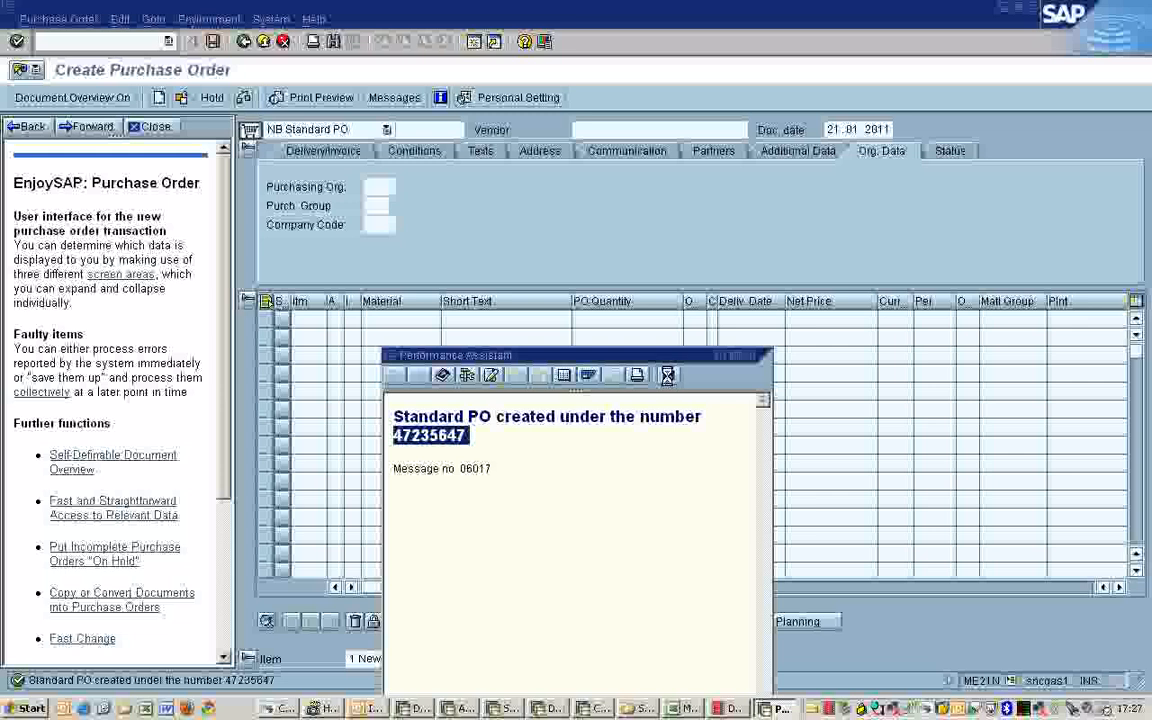
left_click(119, 41)
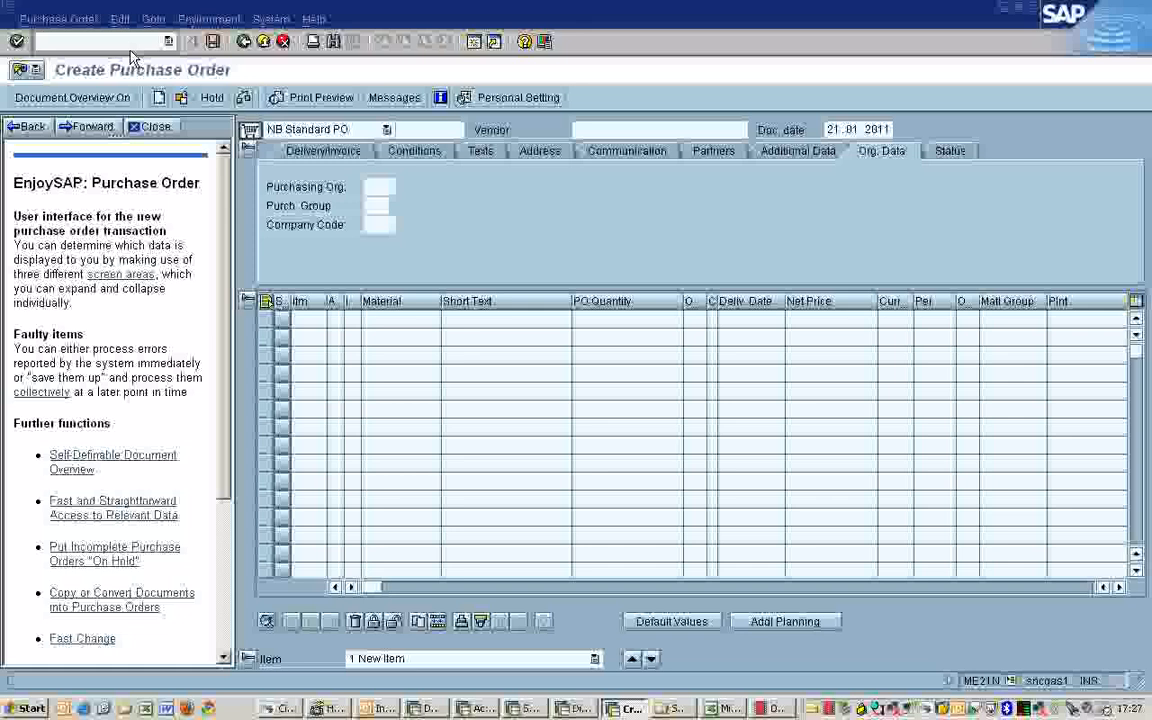
type("/nme22n")
key("Return")
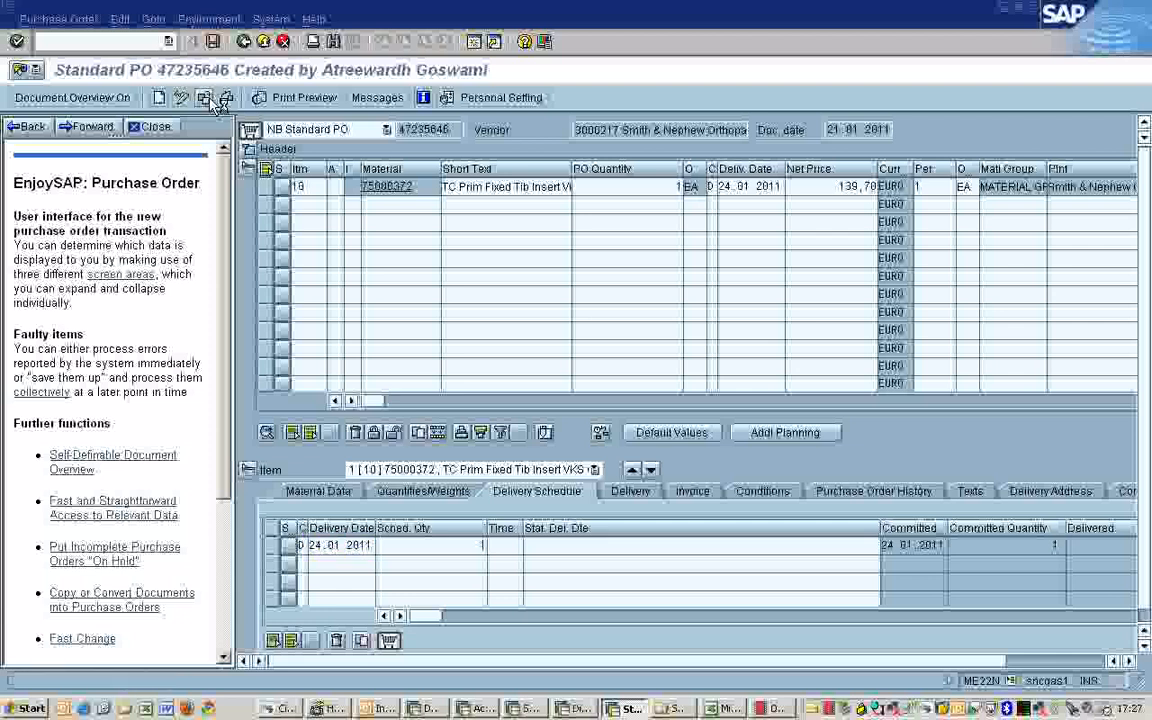
left_click(205, 98)
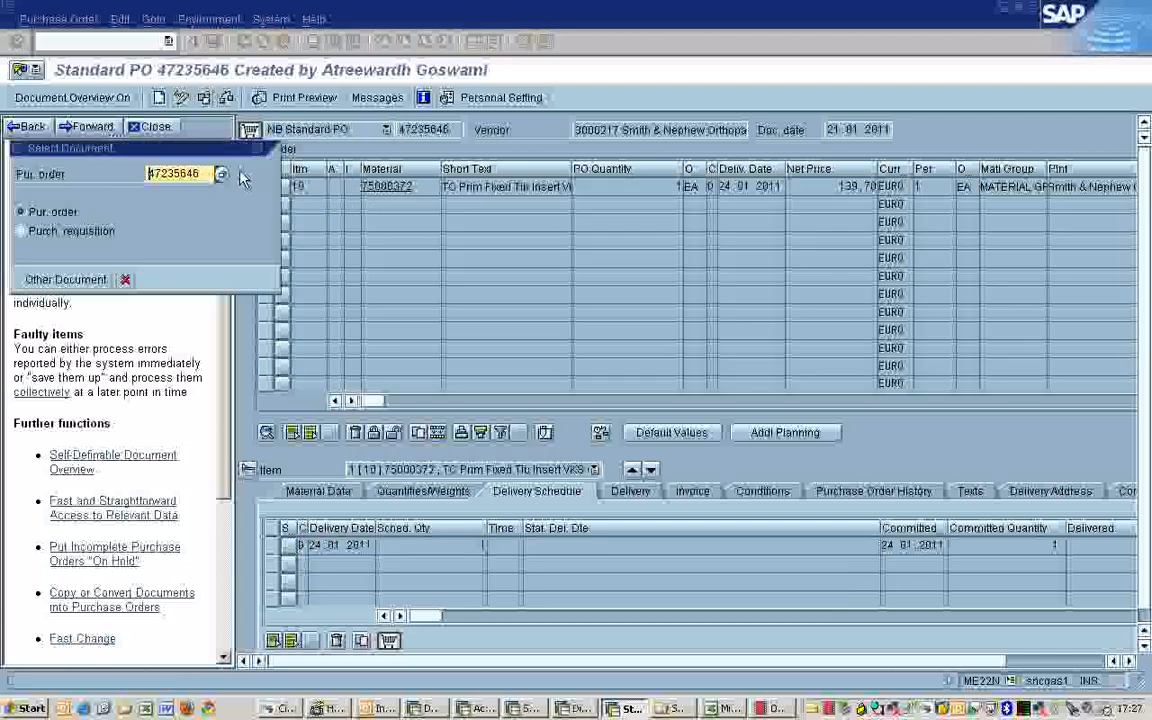
key("shift+End")
key("Delete")
type("47235647")
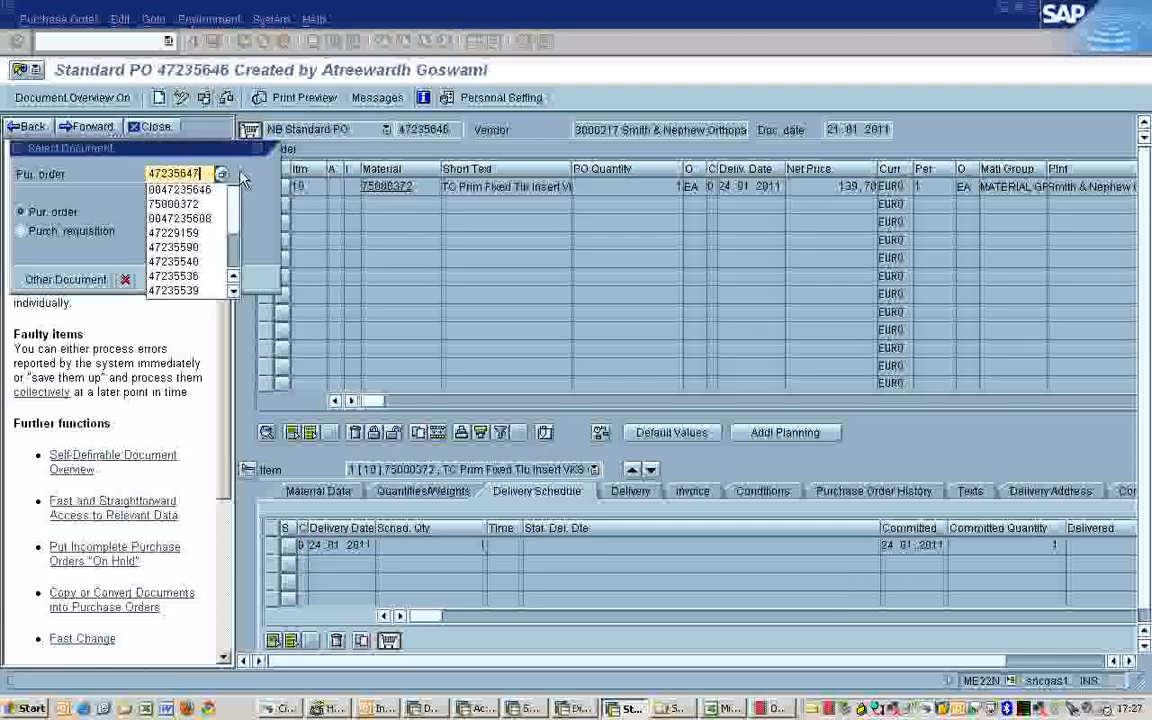
key("Return")
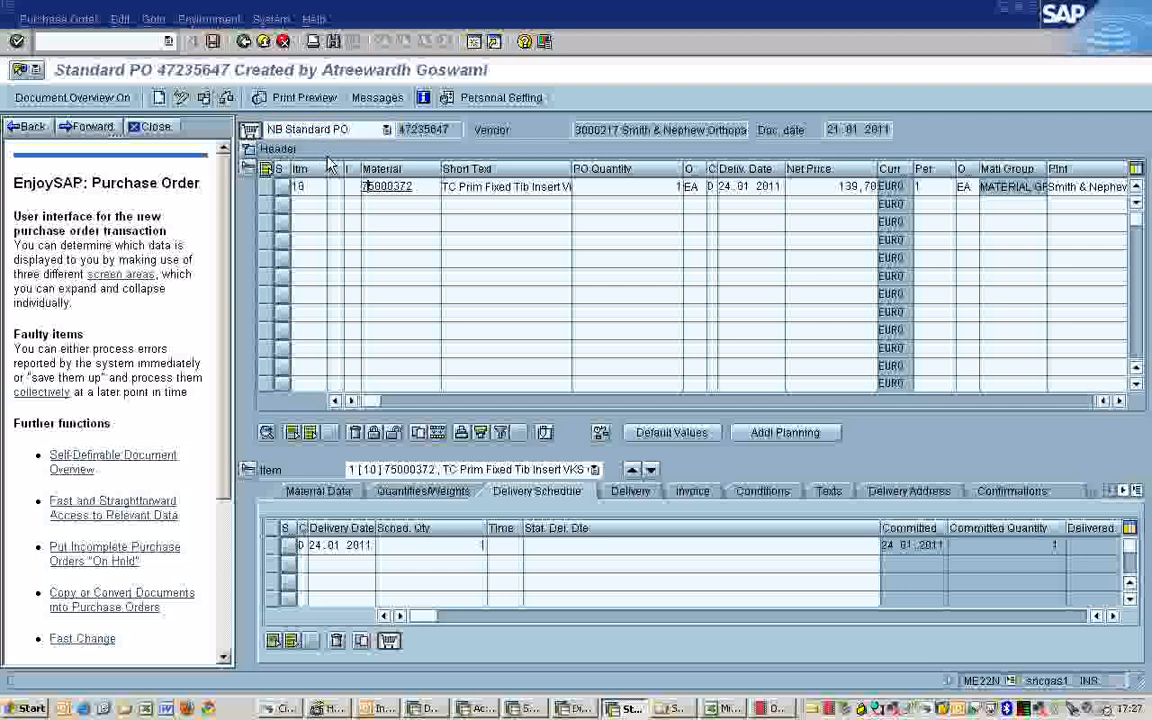
Expand the purchase order header to check the organizational data, committed quantity and vendor, and examine the release indicator in the release strategy
left_click(290, 147)
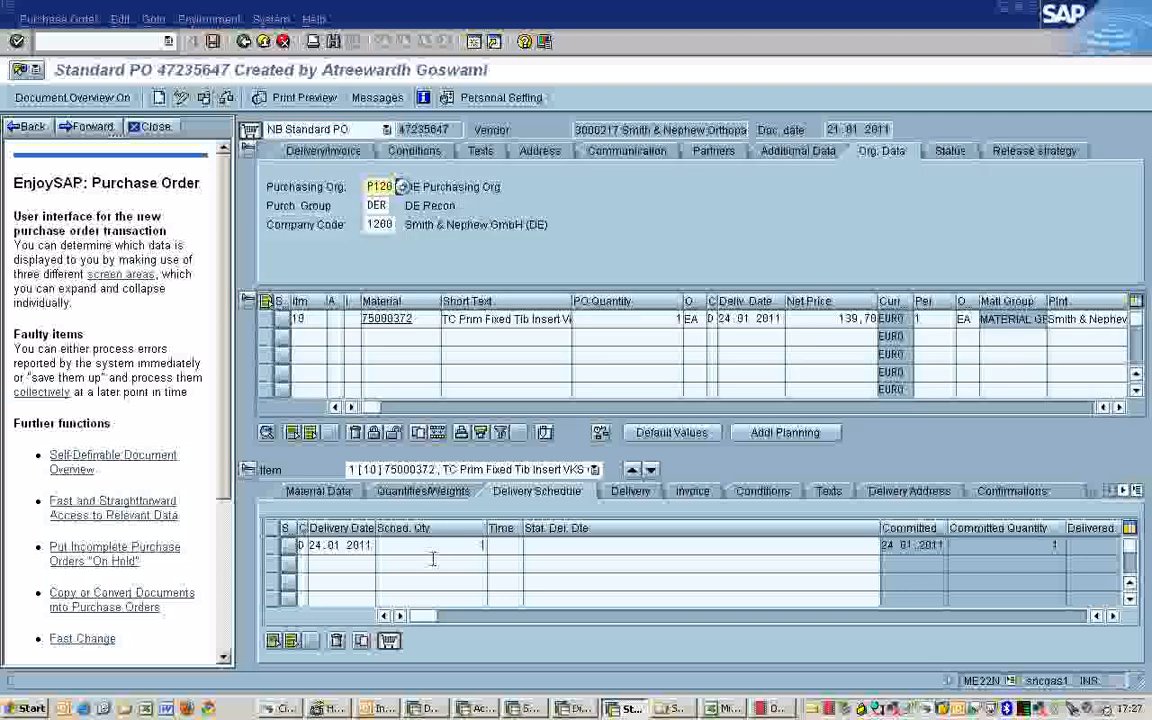
left_click(1045, 545)
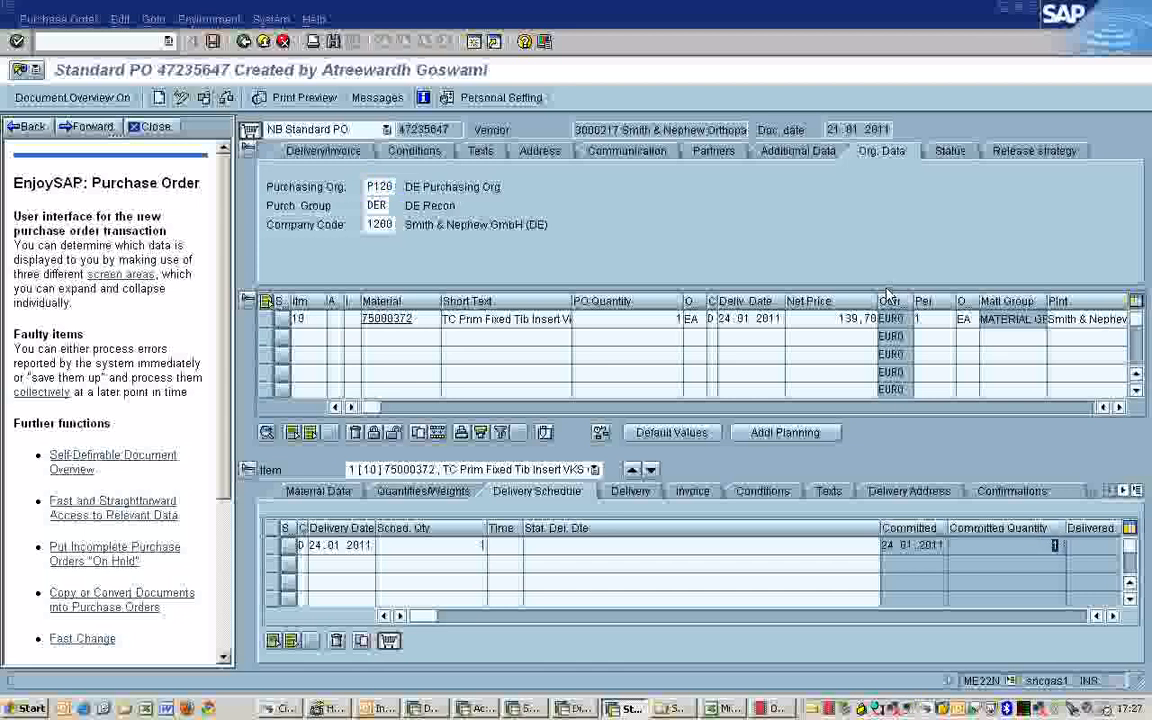
left_click_drag(630, 126, 579, 128)
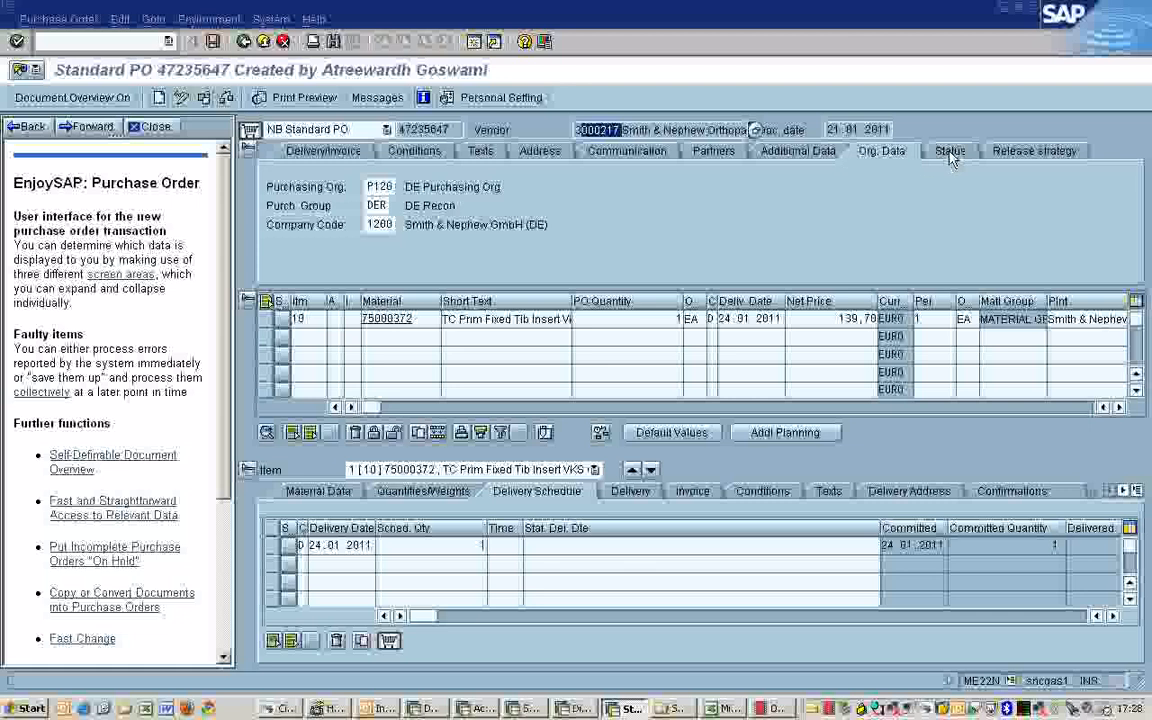
left_click(1014, 155)
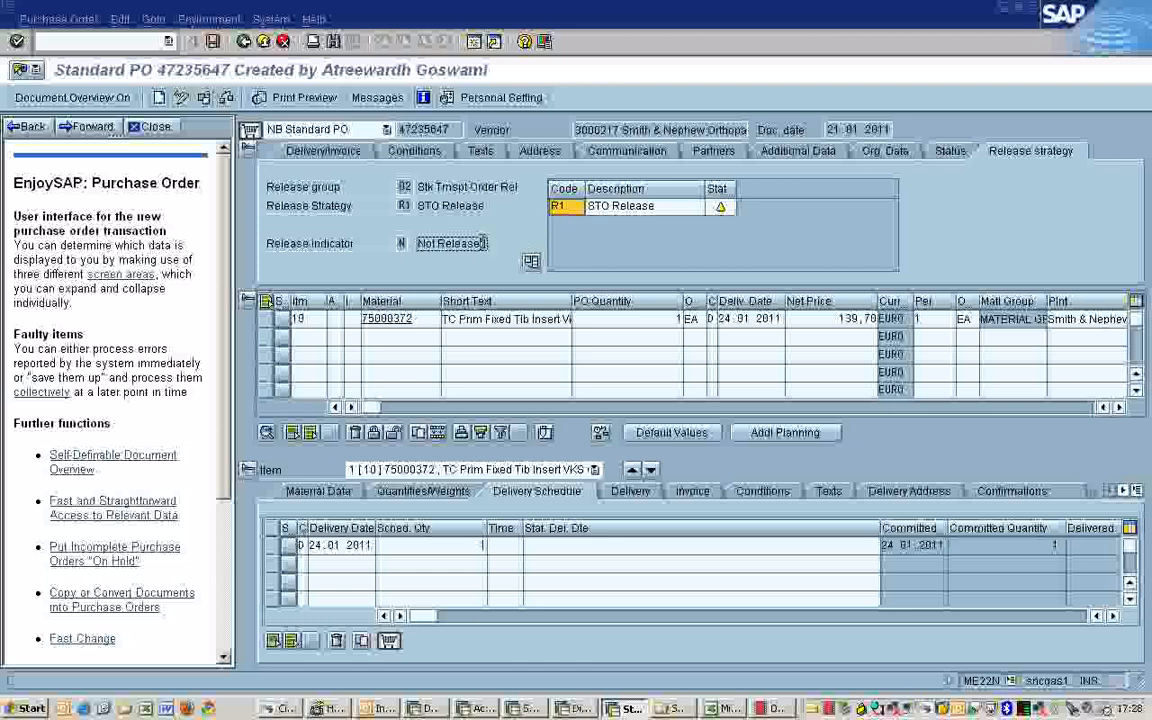
left_click_drag(487, 243, 413, 242)
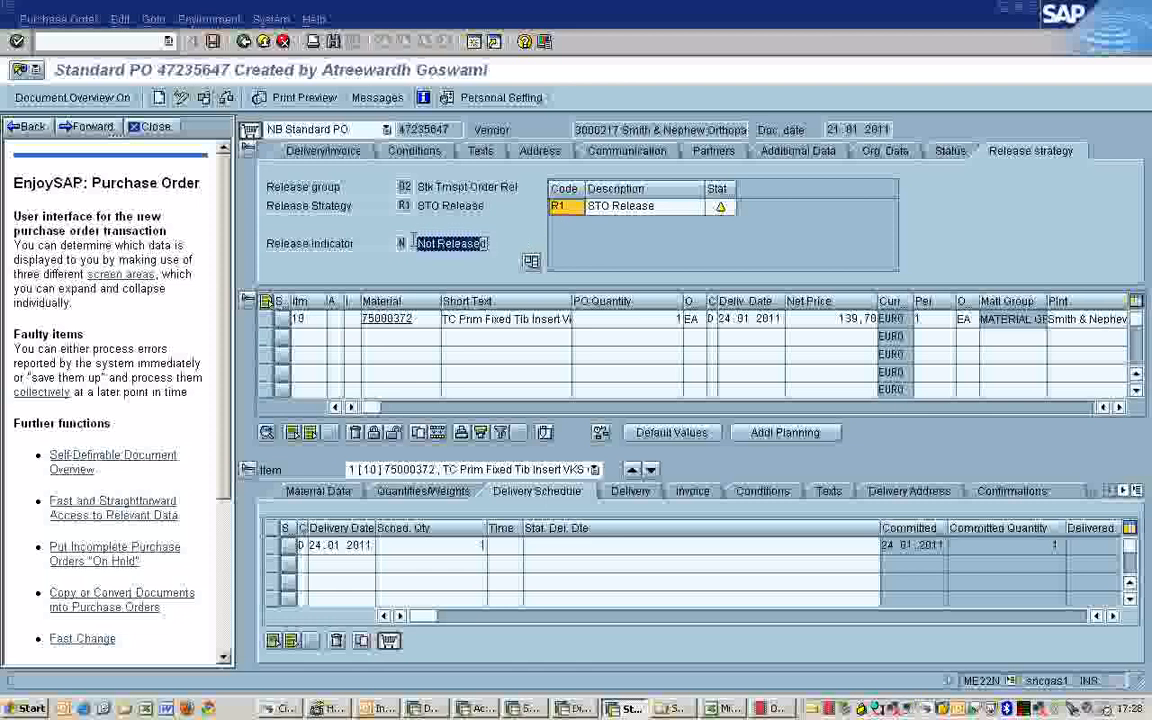
Go to release transaction ME29N and load the newly created purchase order in place of the previous one
left_click(131, 44)
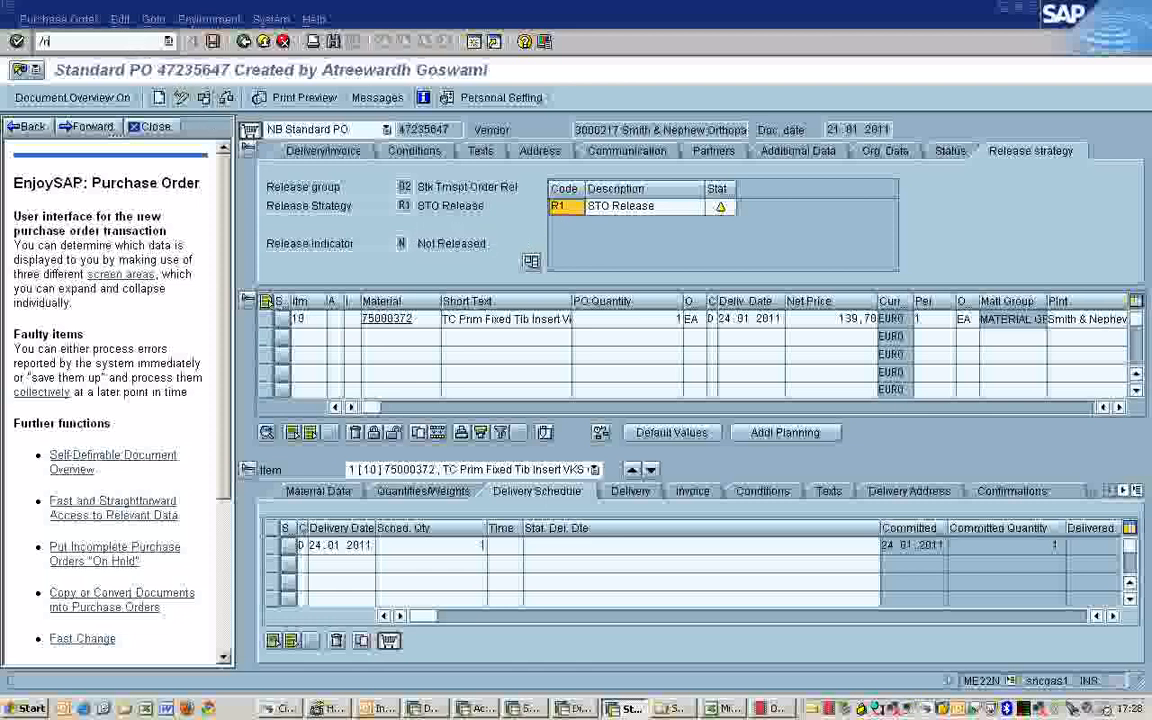
type("/nme29n")
key("Return")
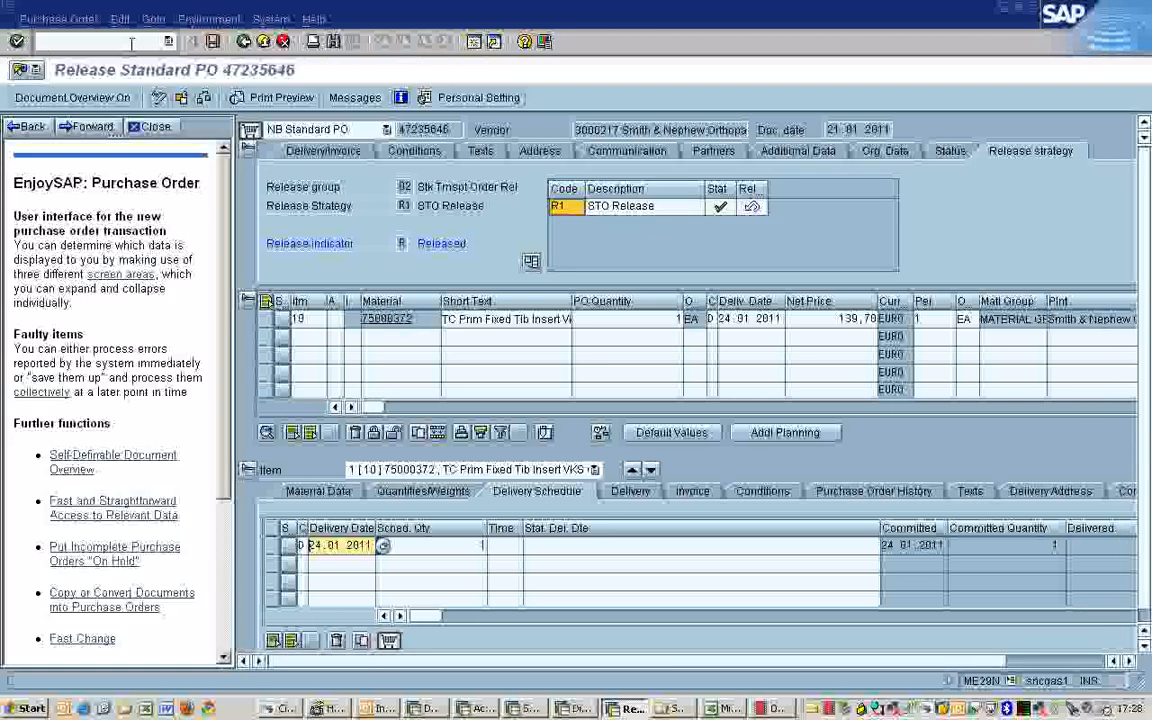
left_click(182, 98)
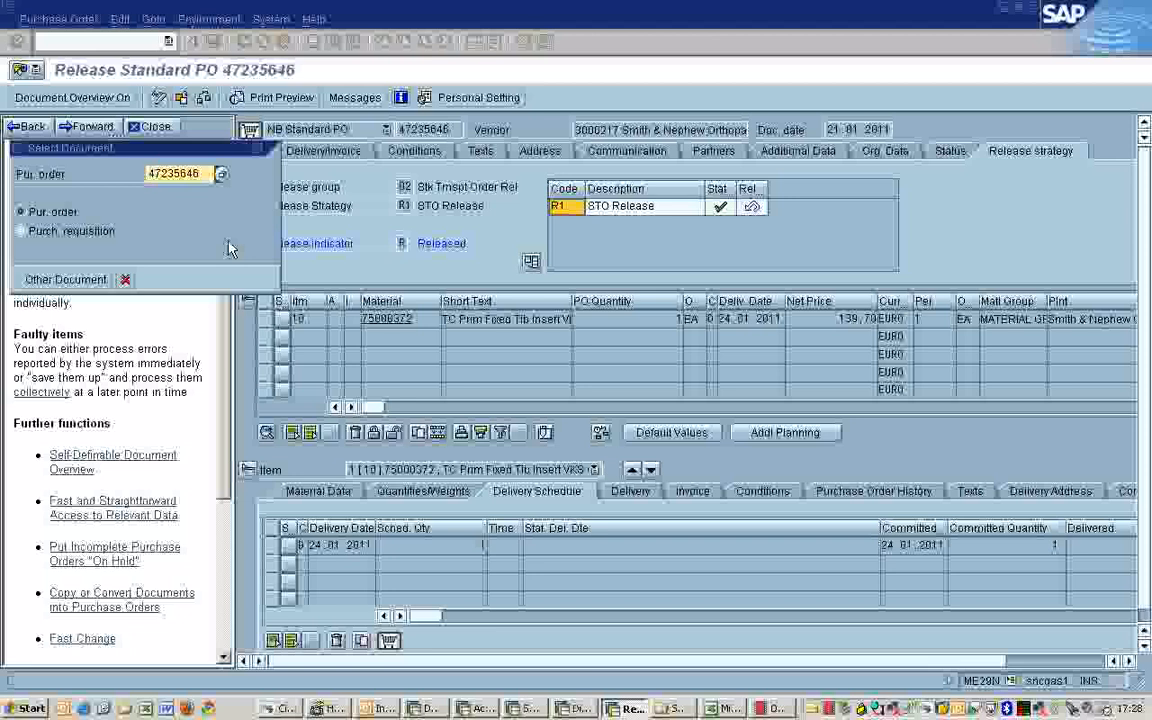
key("BackSpace")
key("Down")
key("Return")
key("Return")
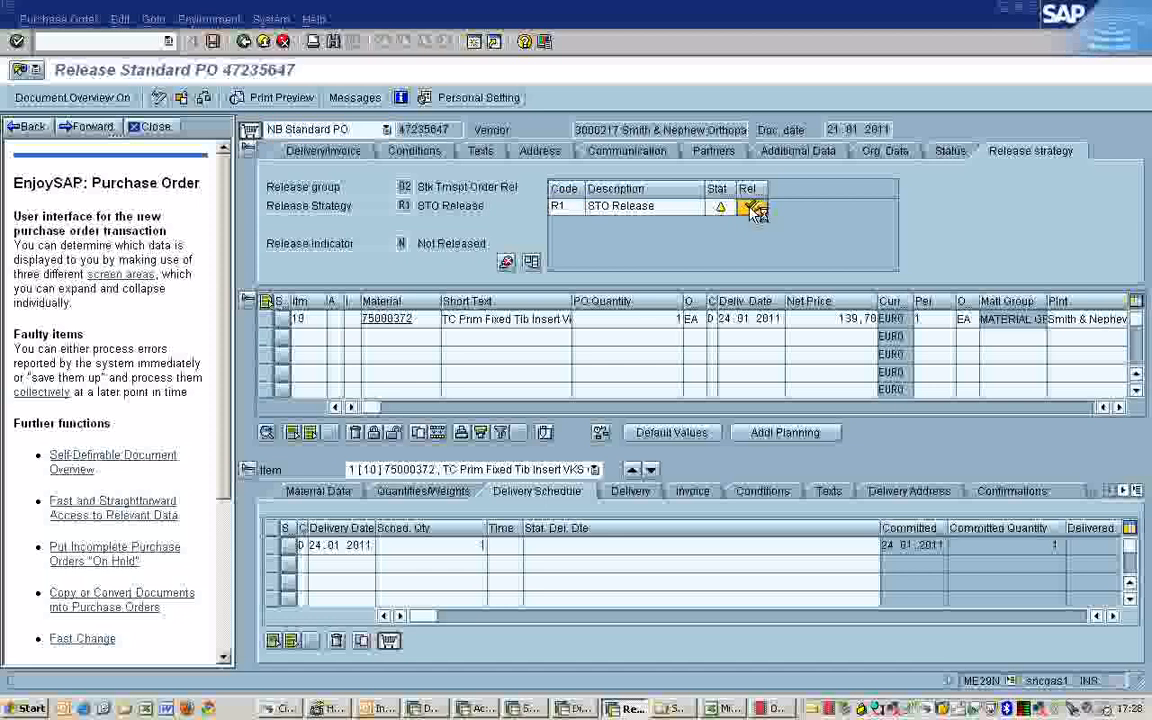
Release the purchase order with release code R1 (STO Release) and save it
left_click(752, 208)
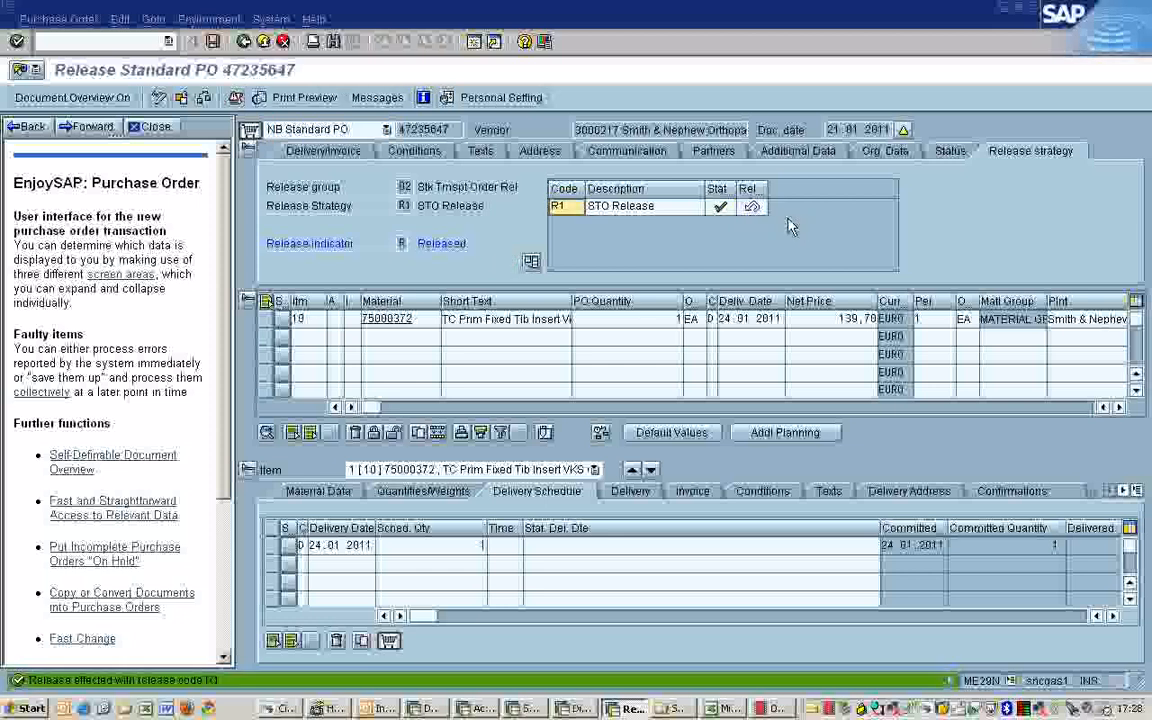
left_click(447, 247)
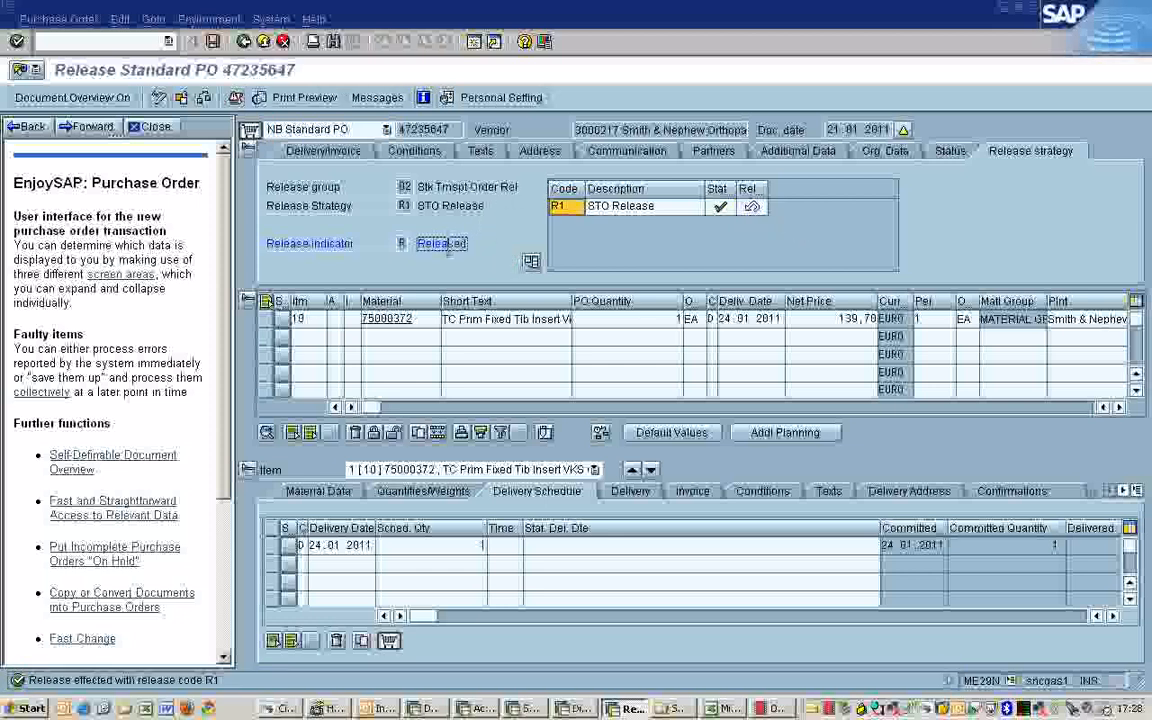
left_click(214, 42)
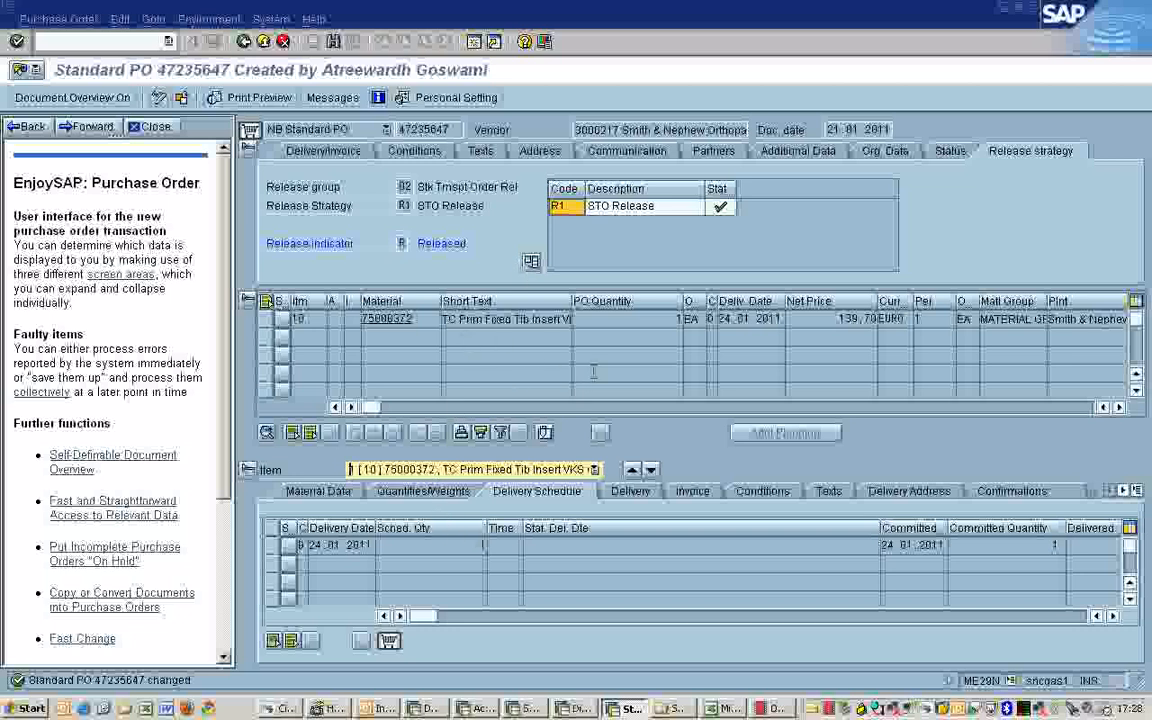
Examine the released order's net price, its available item detail views and the receiving plant of item 10
double_click(860, 319)
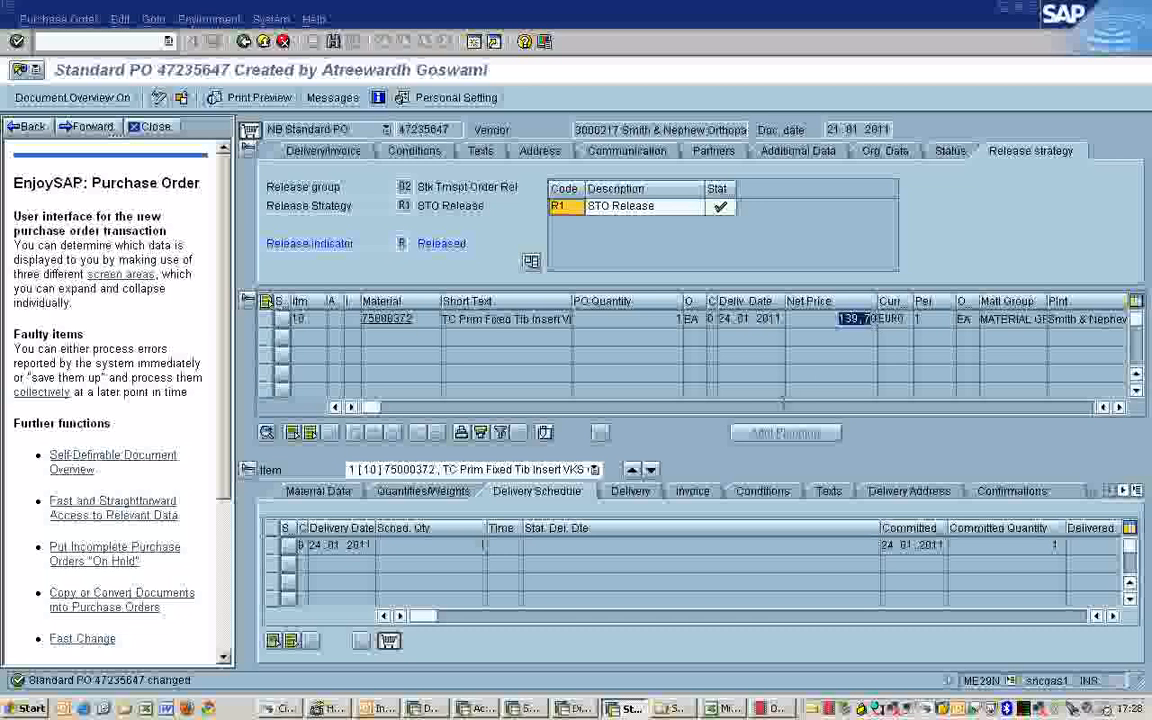
left_click(1137, 493)
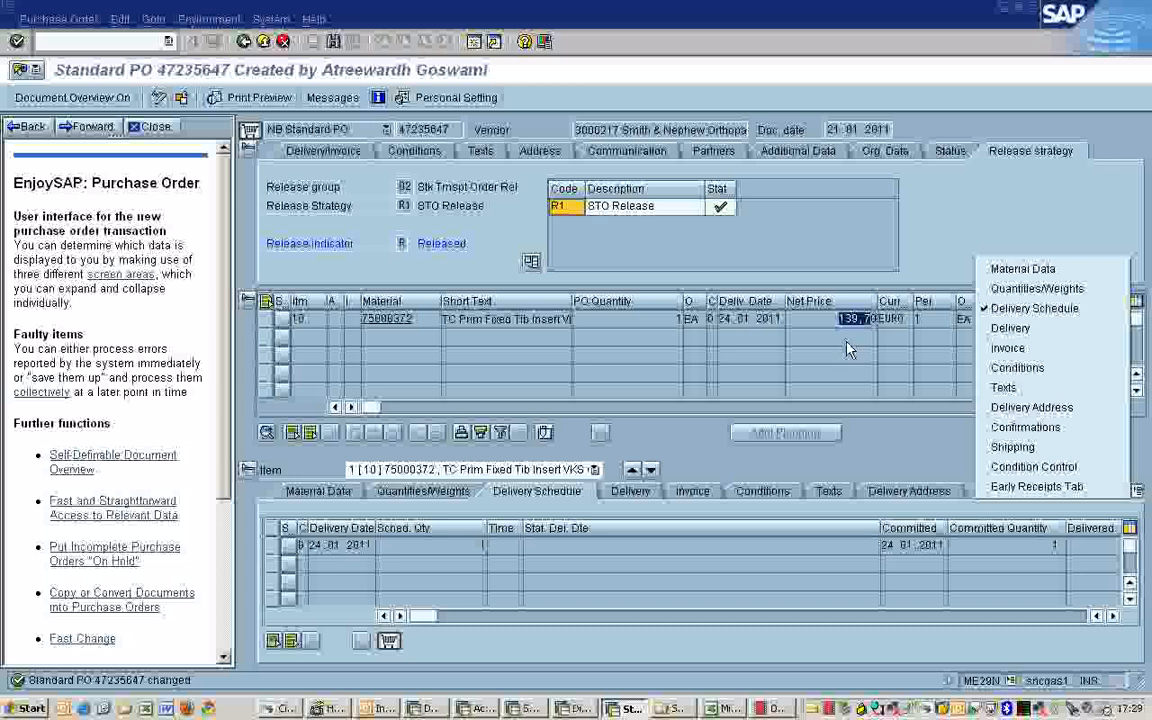
left_click(660, 130)
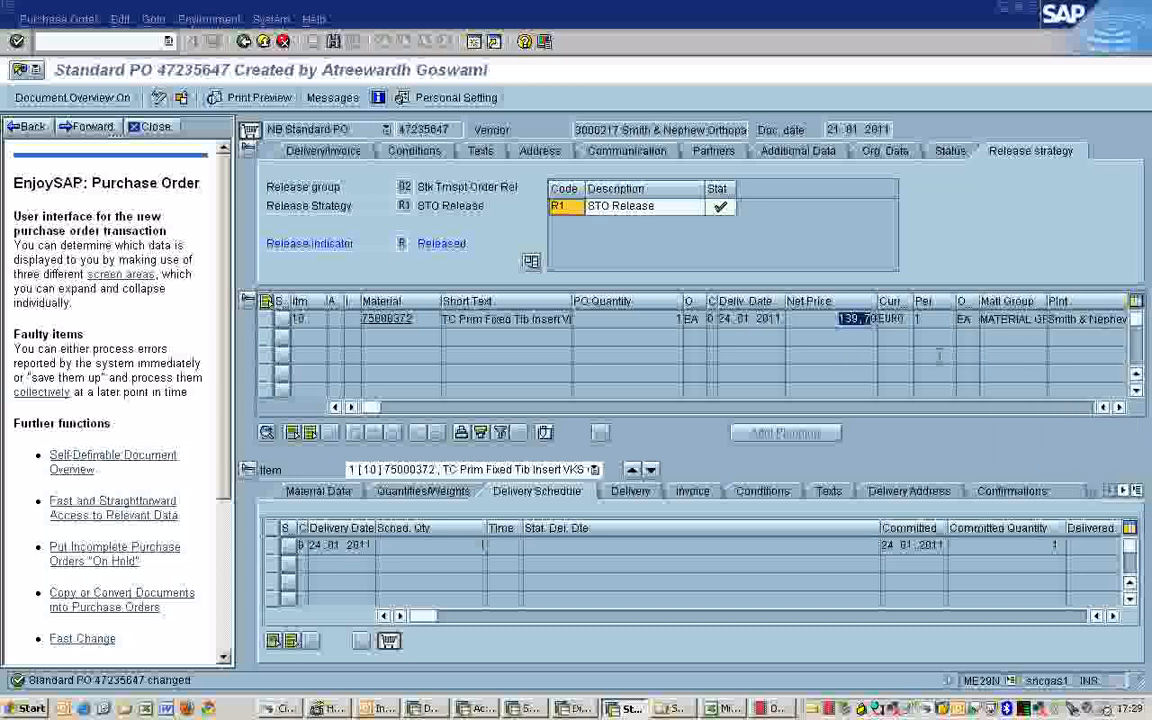
left_click(1106, 322)
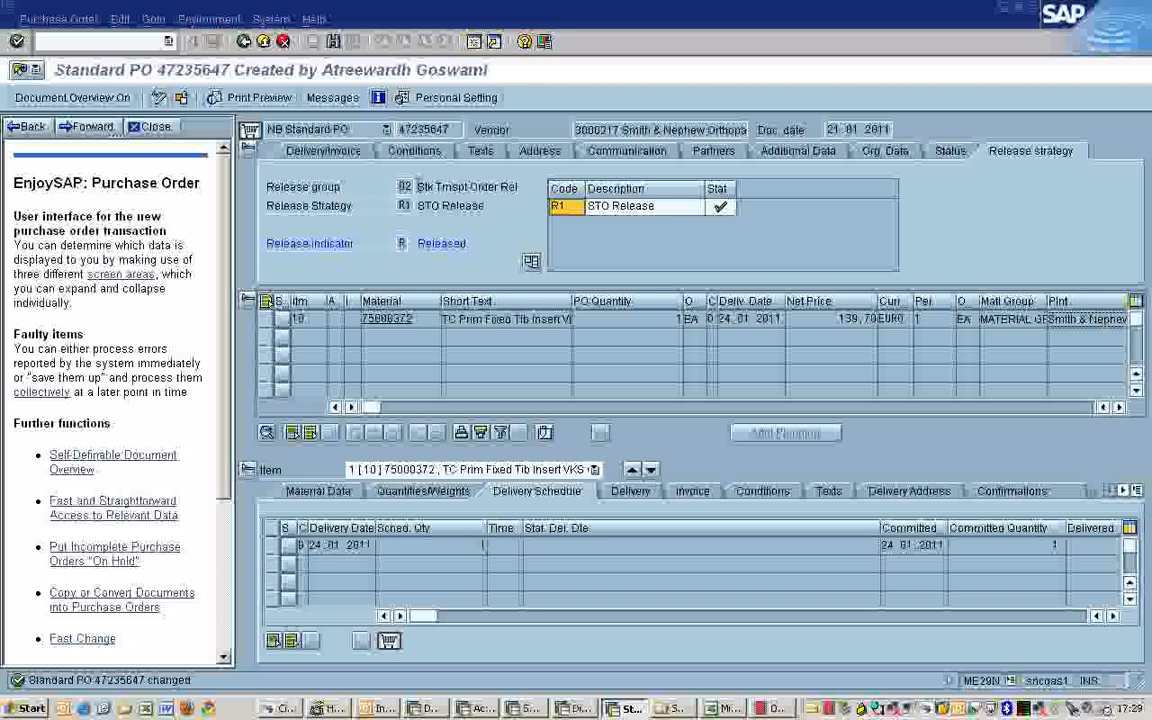
Go to transaction VL10B and set the delivery creation date rule to All Up To Maximum Number of Days
left_click(147, 41)
type("/n")
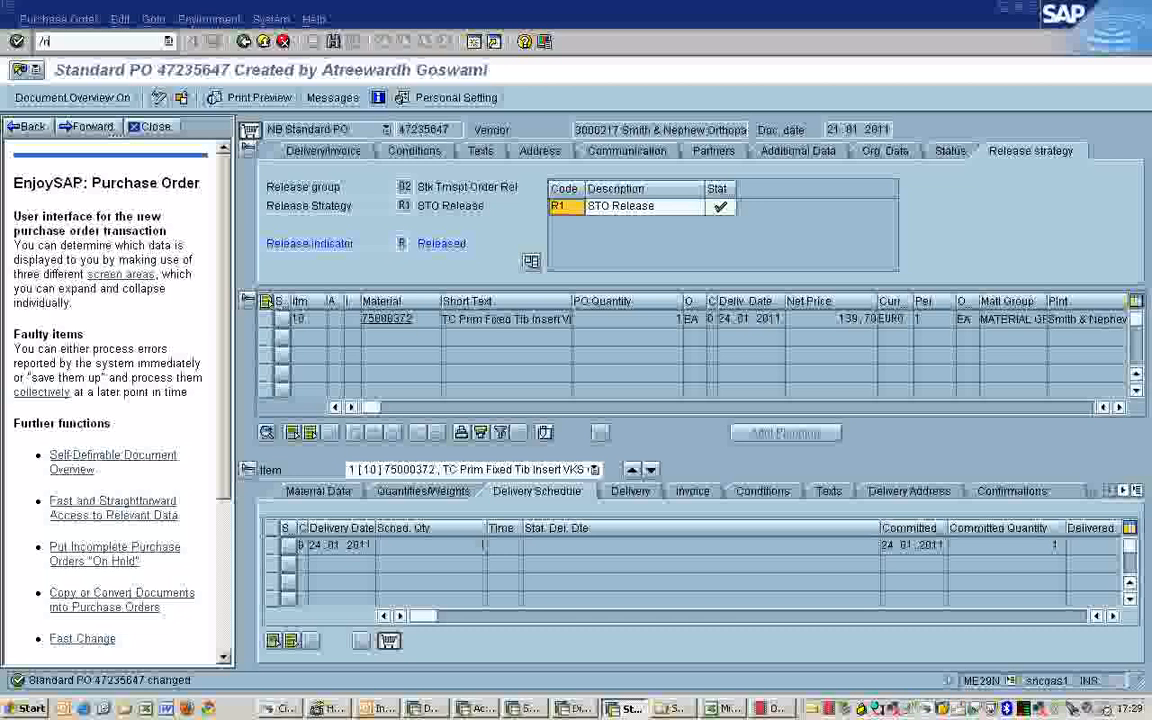
type("vl10b")
key("Return")
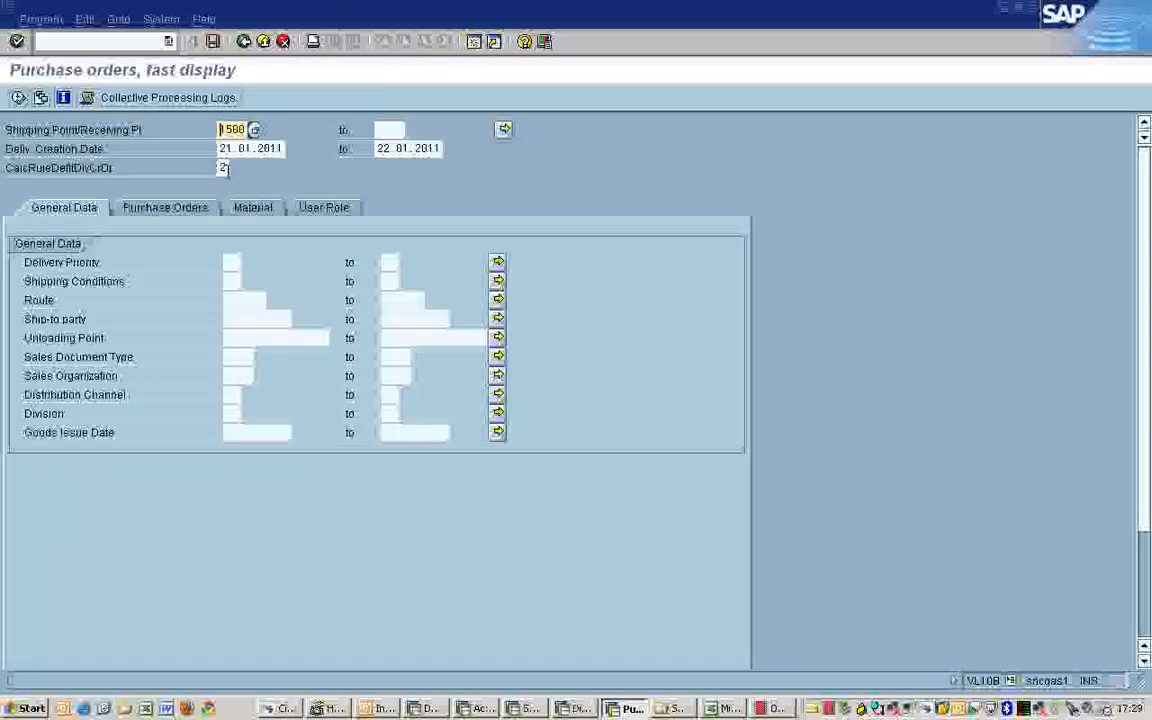
left_click(223, 168)
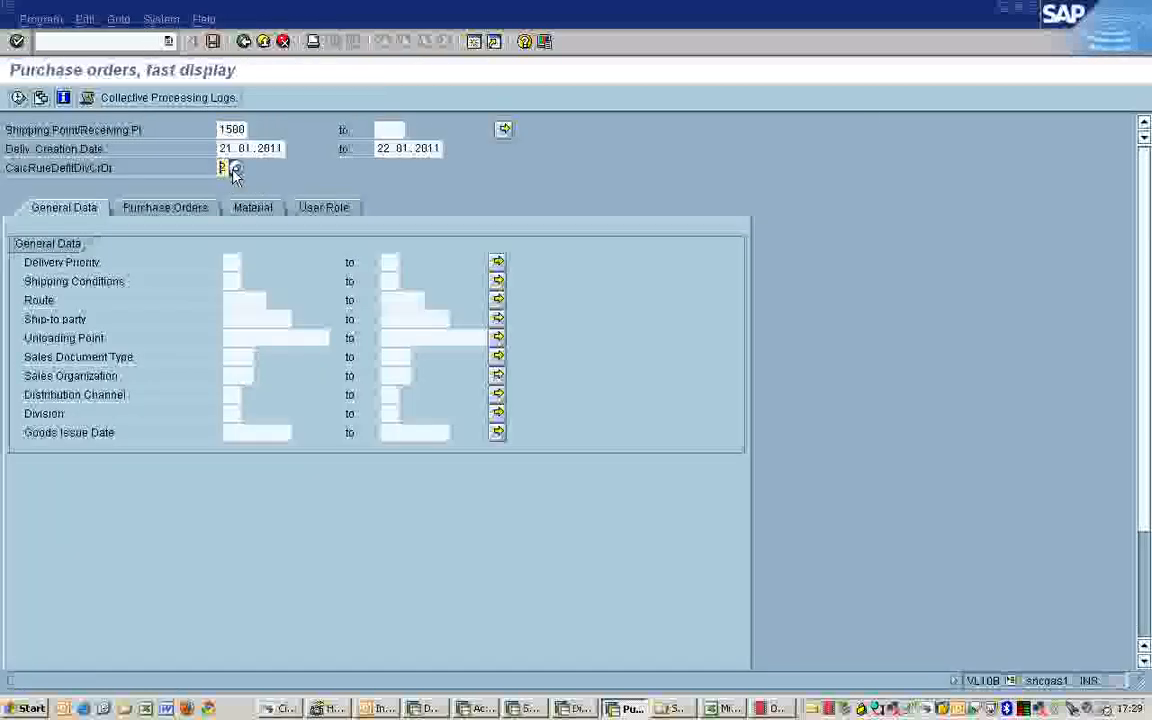
left_click(234, 170)
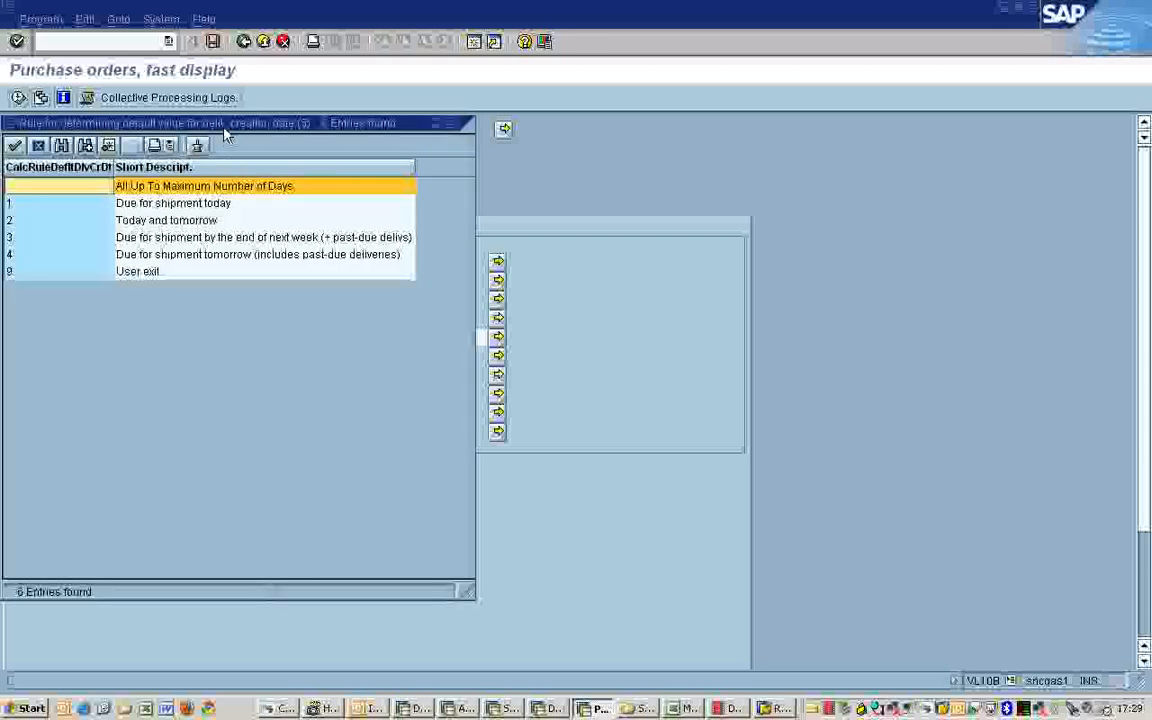
left_click(269, 189)
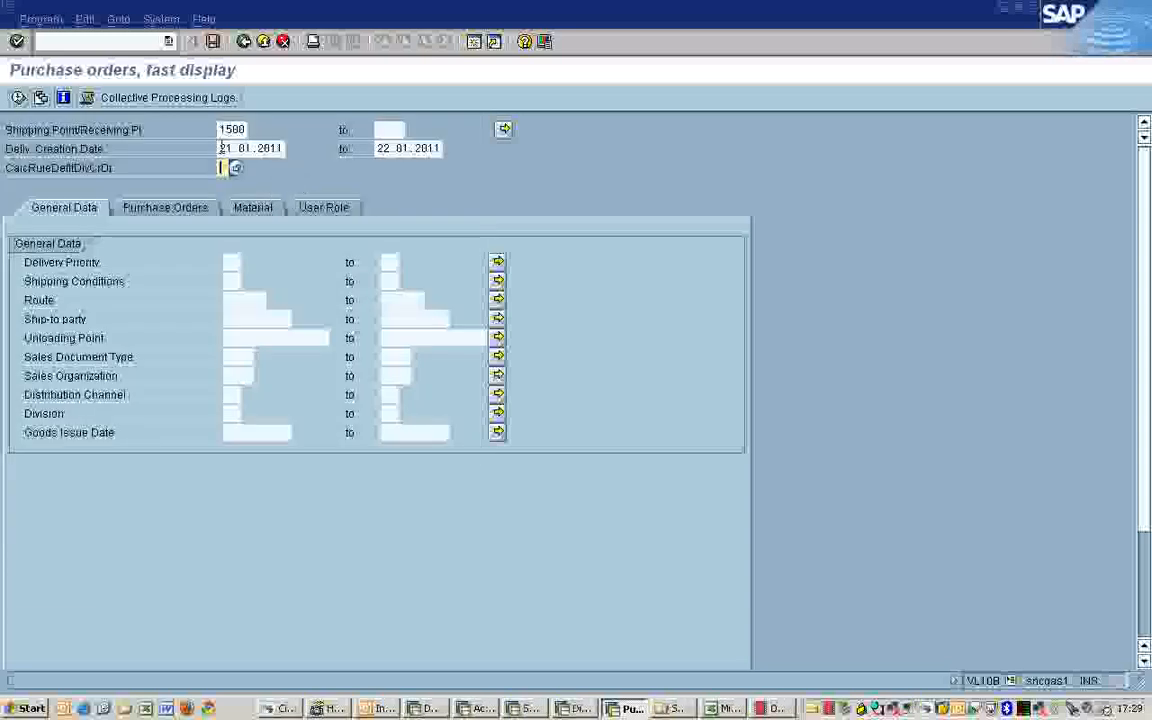
Clear both delivery creation dates and the shipping point/receiving point from the selection criteria
left_click_drag(220, 148, 323, 188)
key("Delete")
key("Tab")
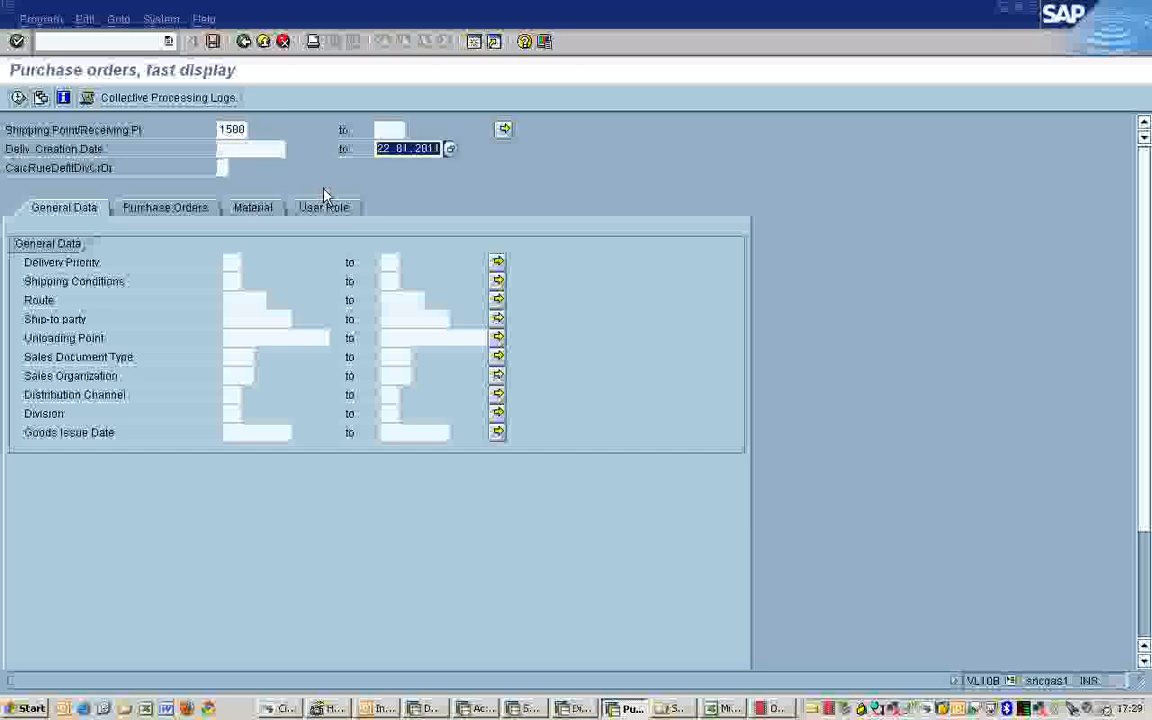
key("Delete")
left_click_drag(246, 130, 205, 133)
key("Delete")
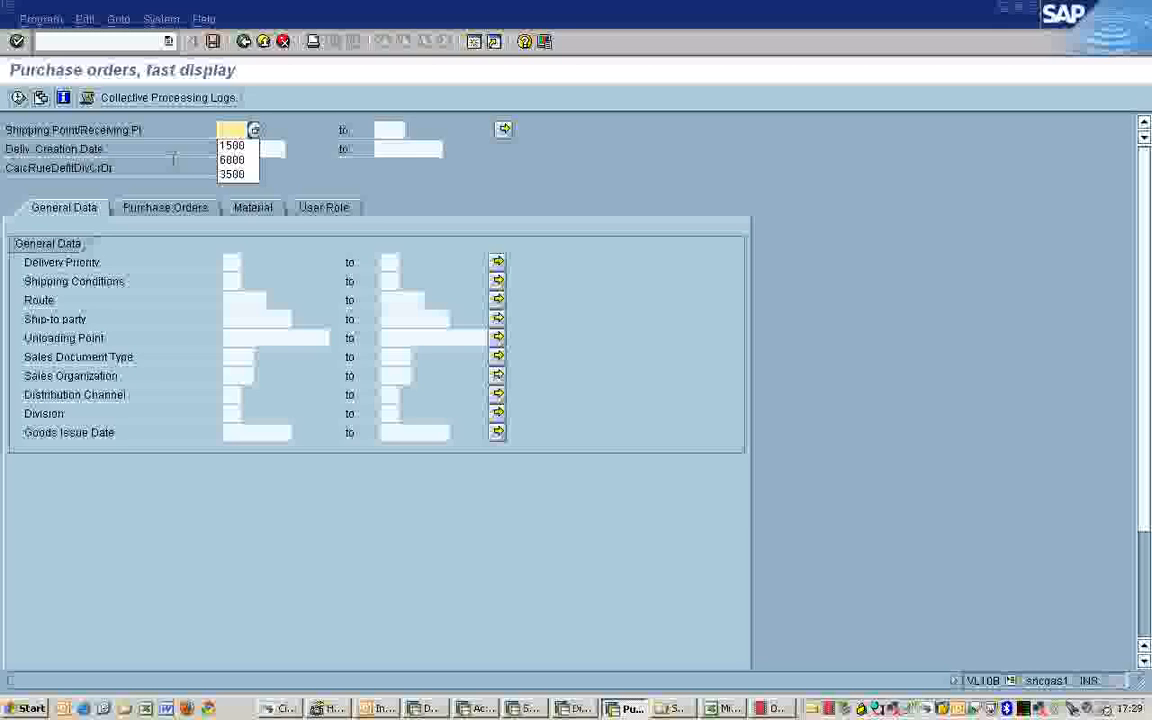
key("Escape")
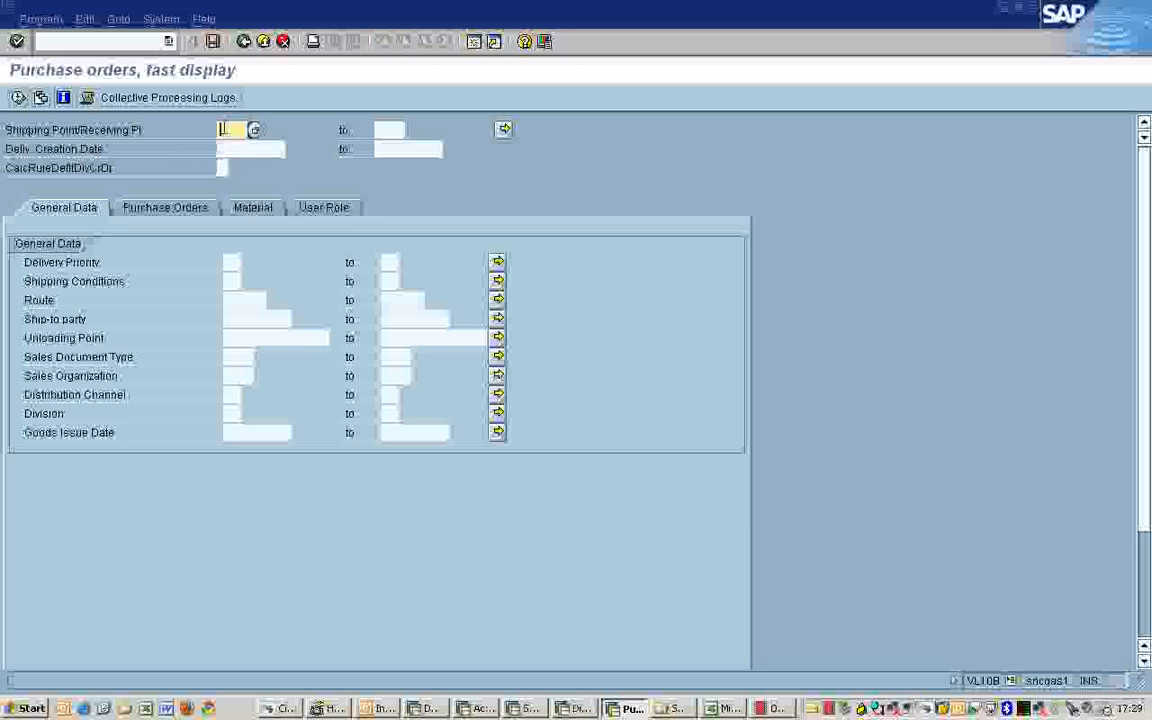
Enter the new purchase order's number as the purchasing document in the stock transport order criteria and run the shipping due list
left_click(165, 210)
left_click(249, 261)
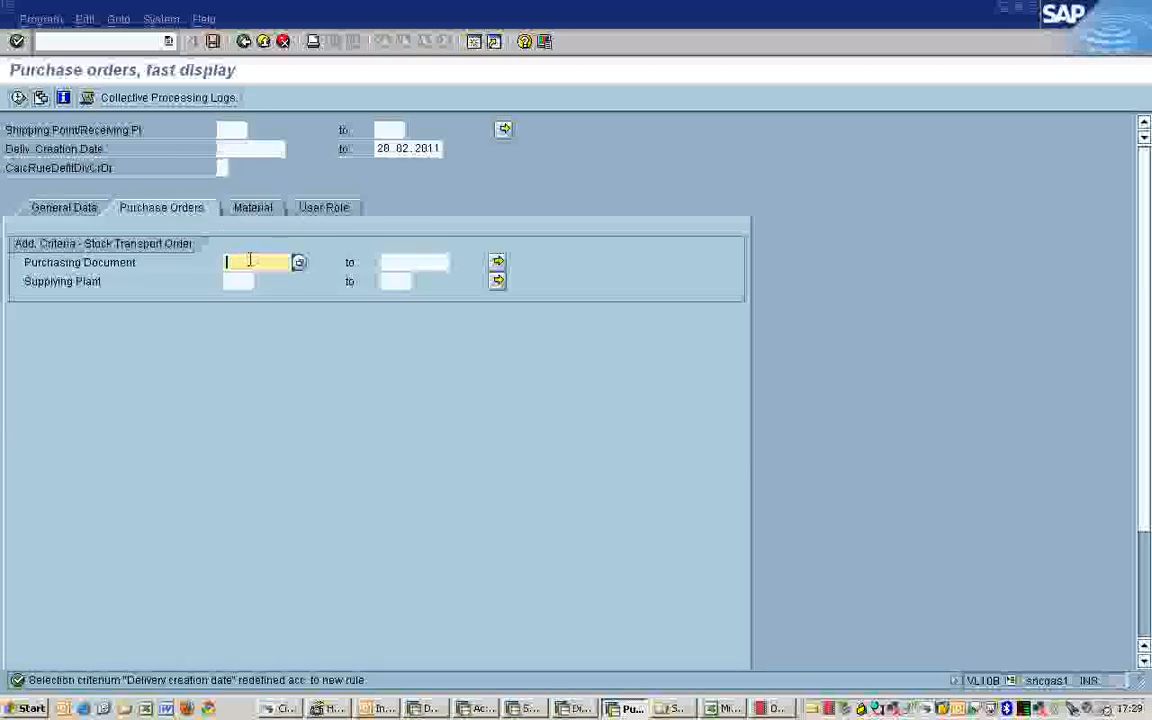
key("BackSpace")
key("Down")
key("Return")
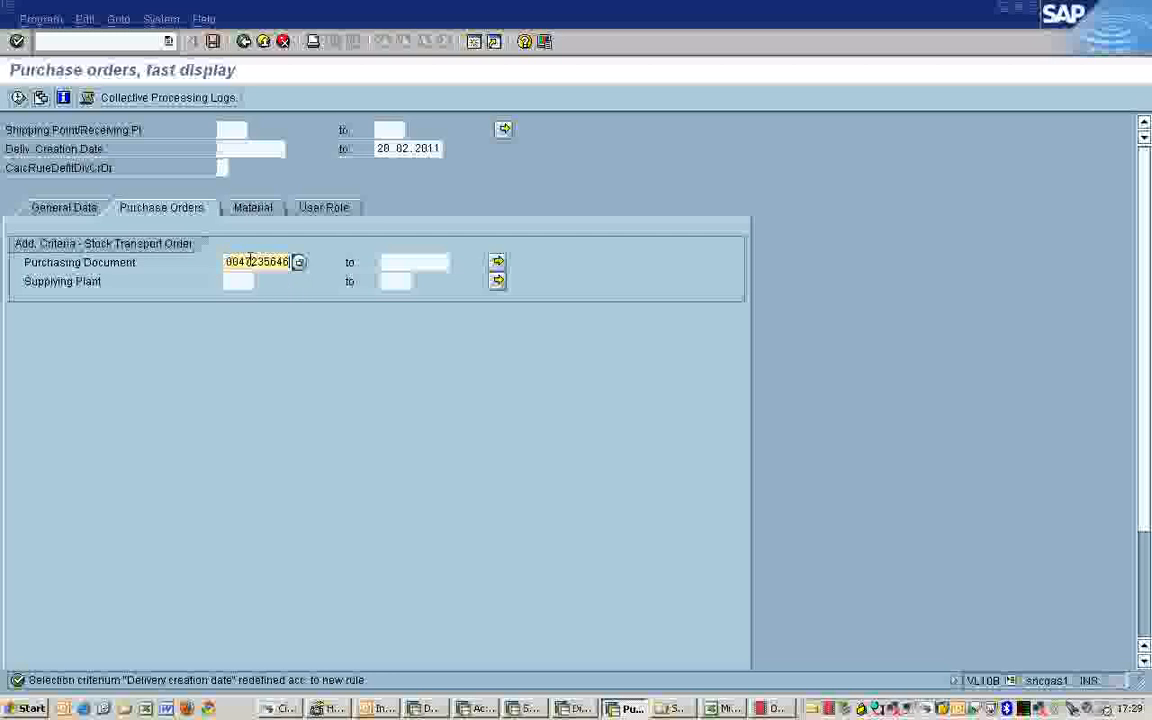
key("BackSpace")
type("7")
key("Return")
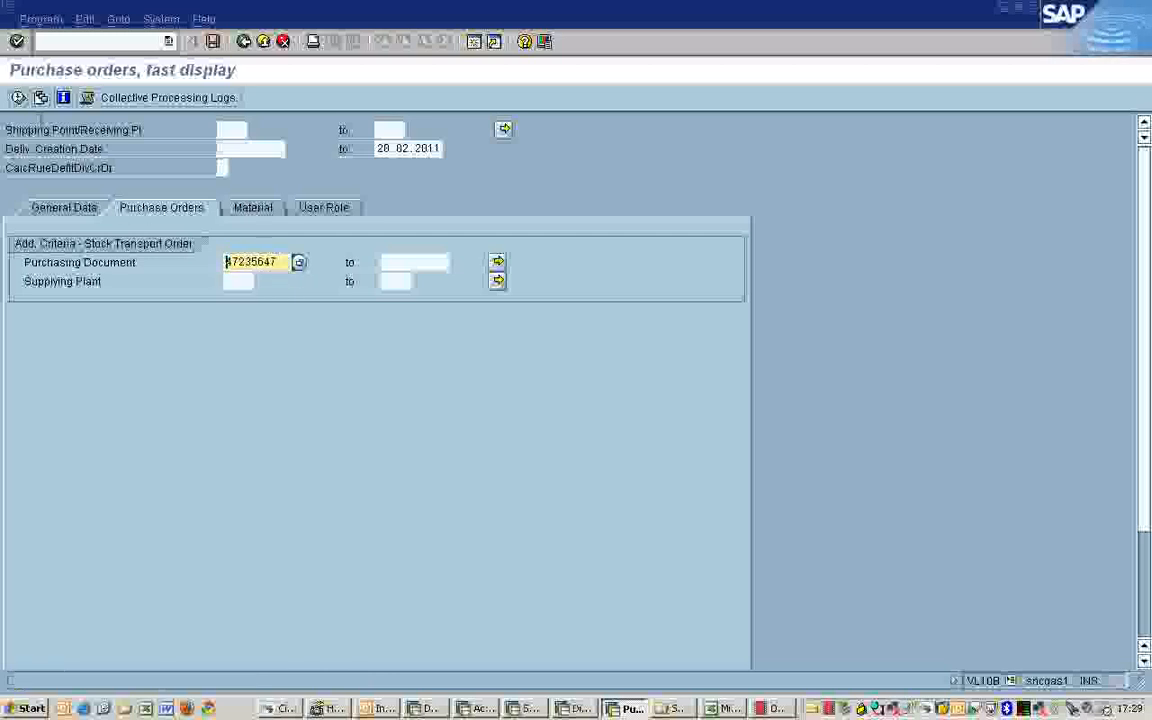
left_click(18, 97)
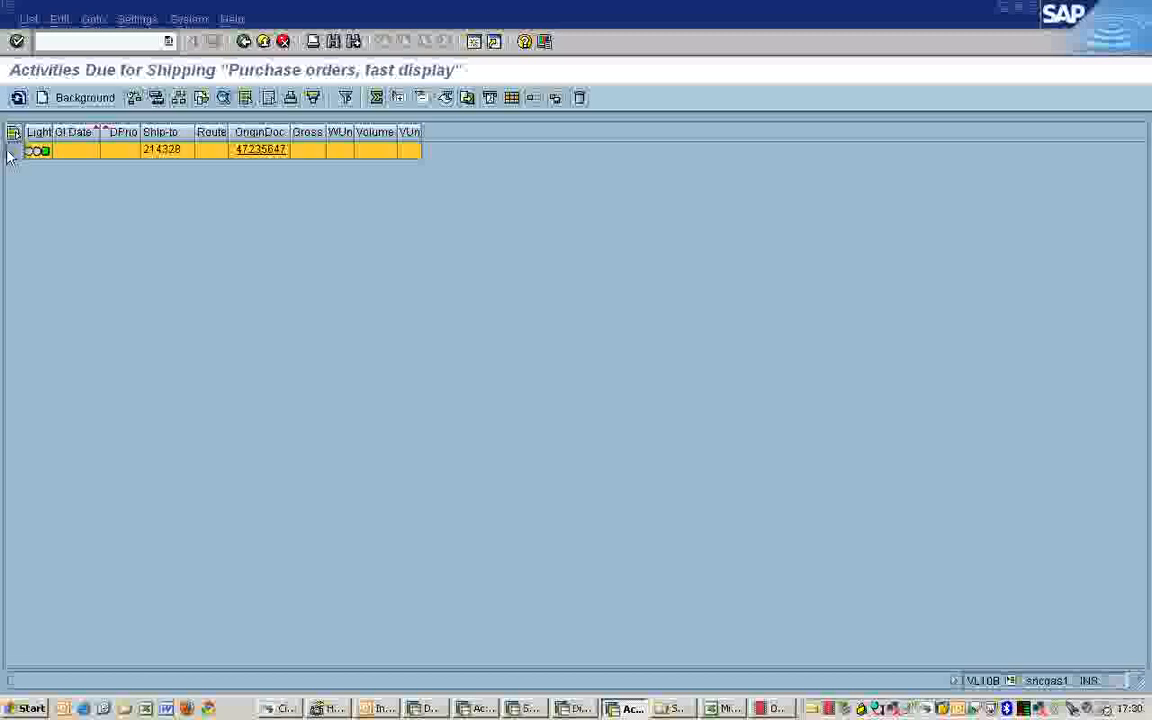
Include the SD document column in the shipping due list and create the delivery for the purchase order's line in the background
left_click(157, 100)
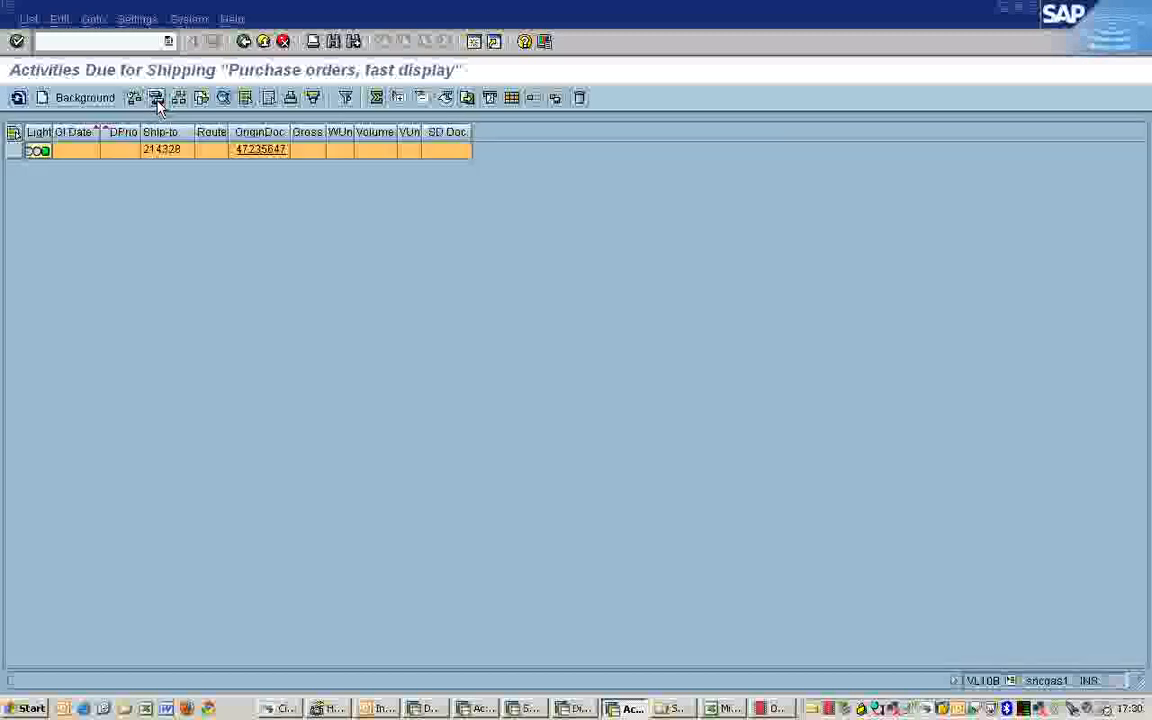
left_click(88, 100)
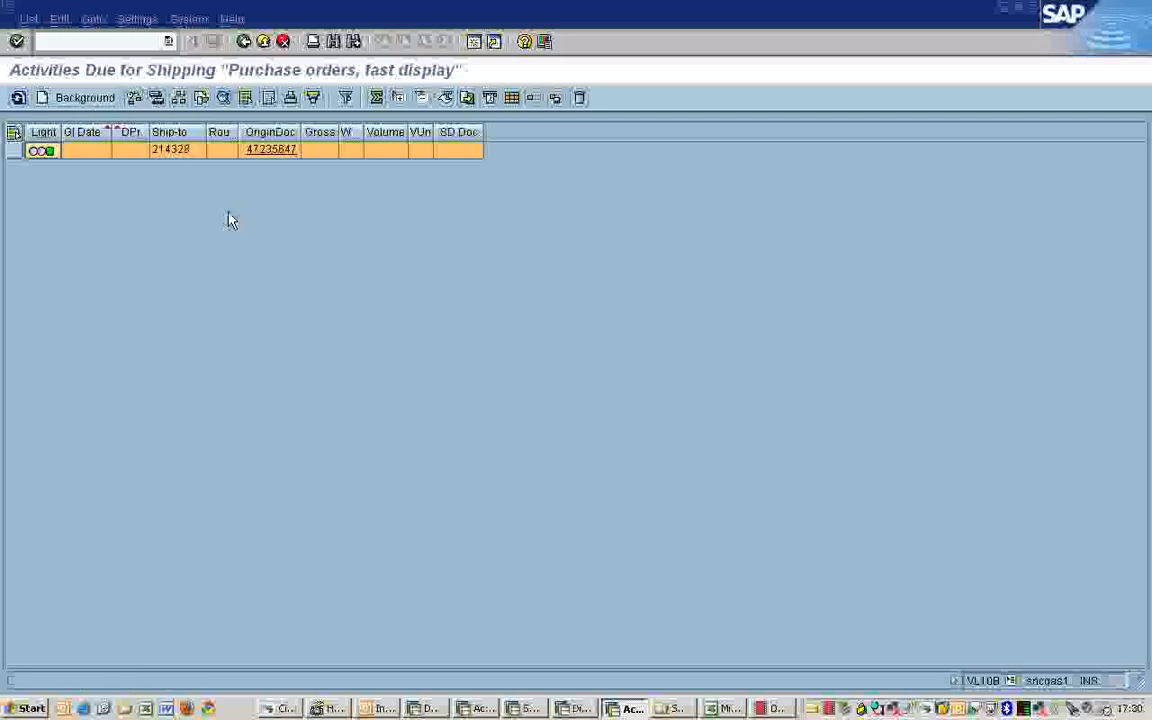
left_click(14, 151)
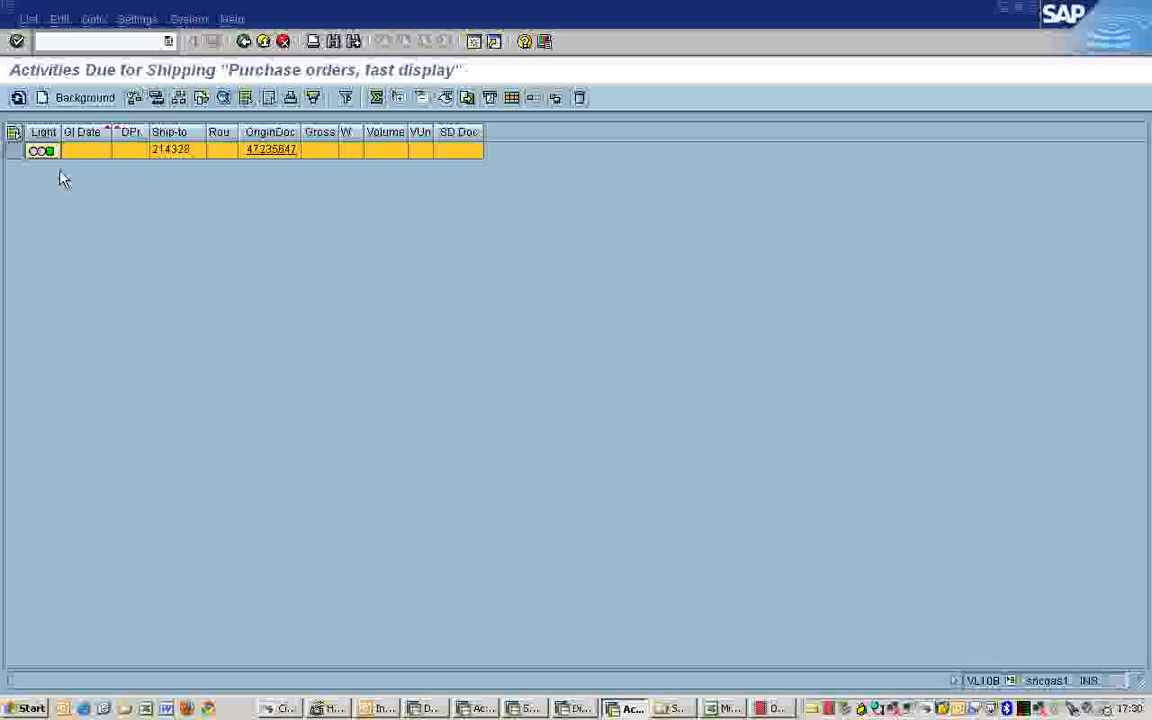
left_click(18, 98)
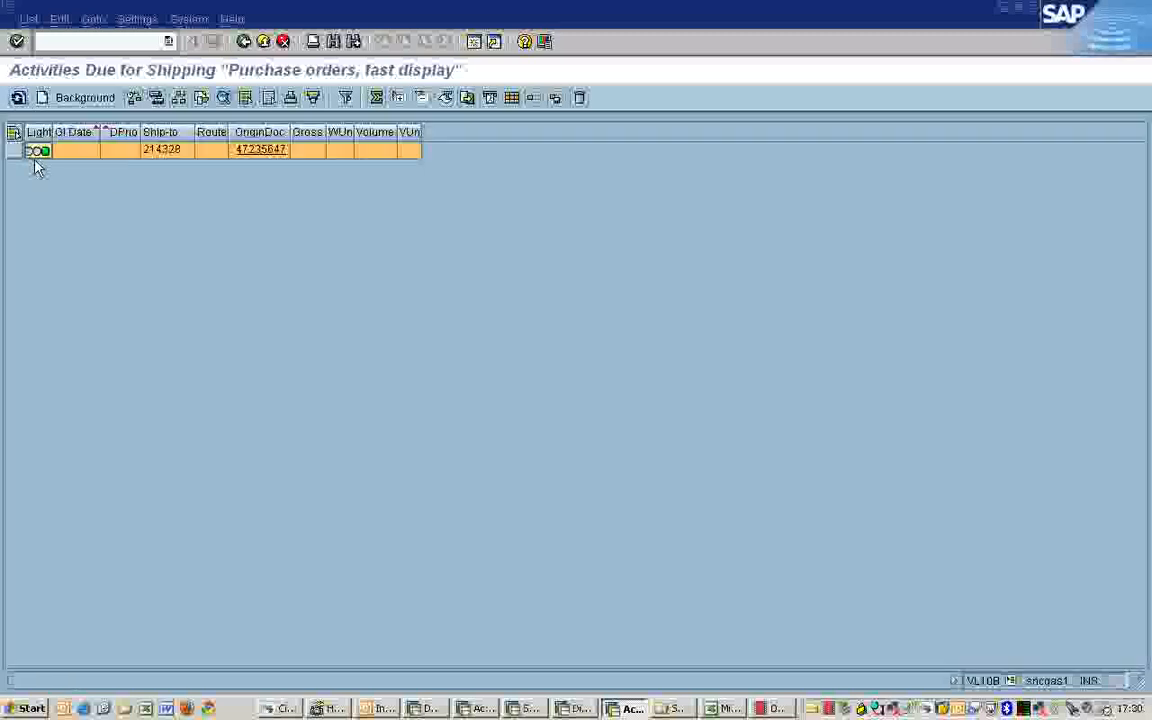
left_click(158, 100)
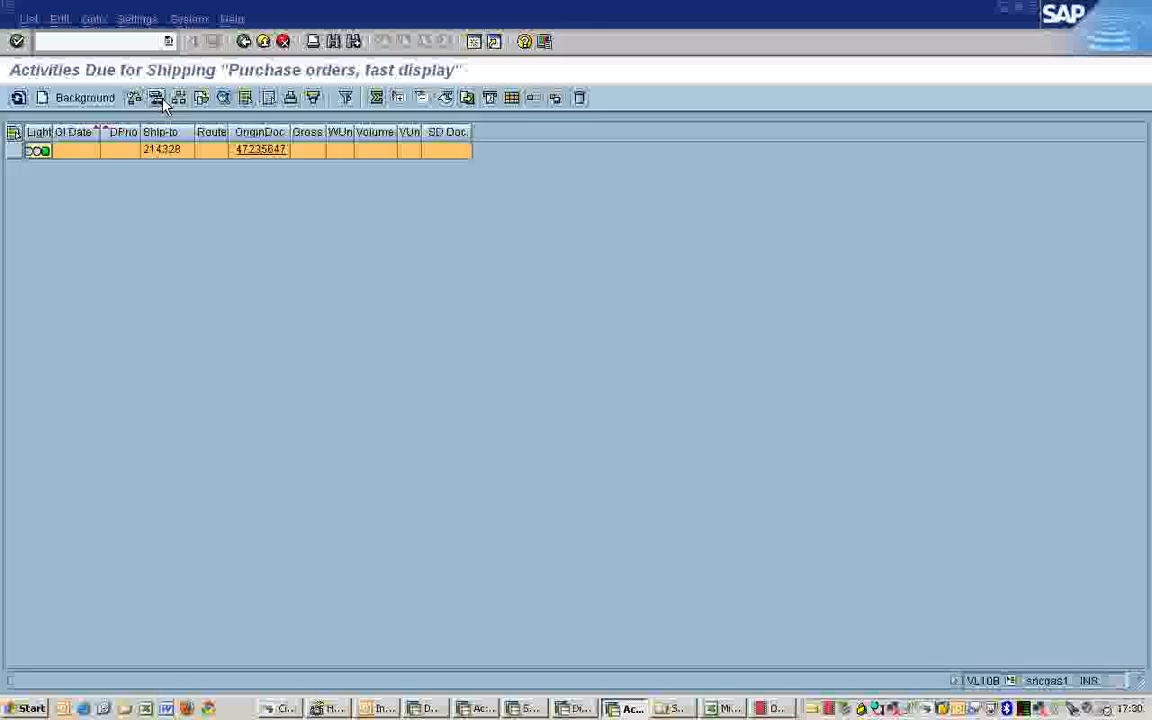
left_click(13, 150)
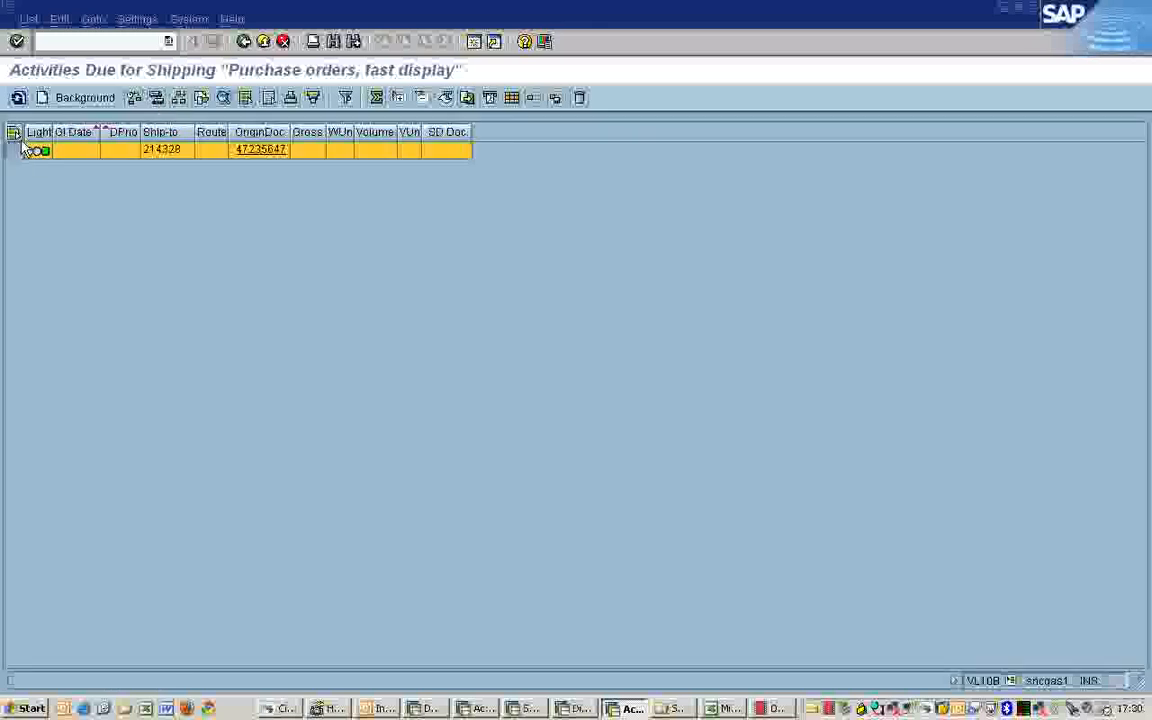
left_click(86, 100)
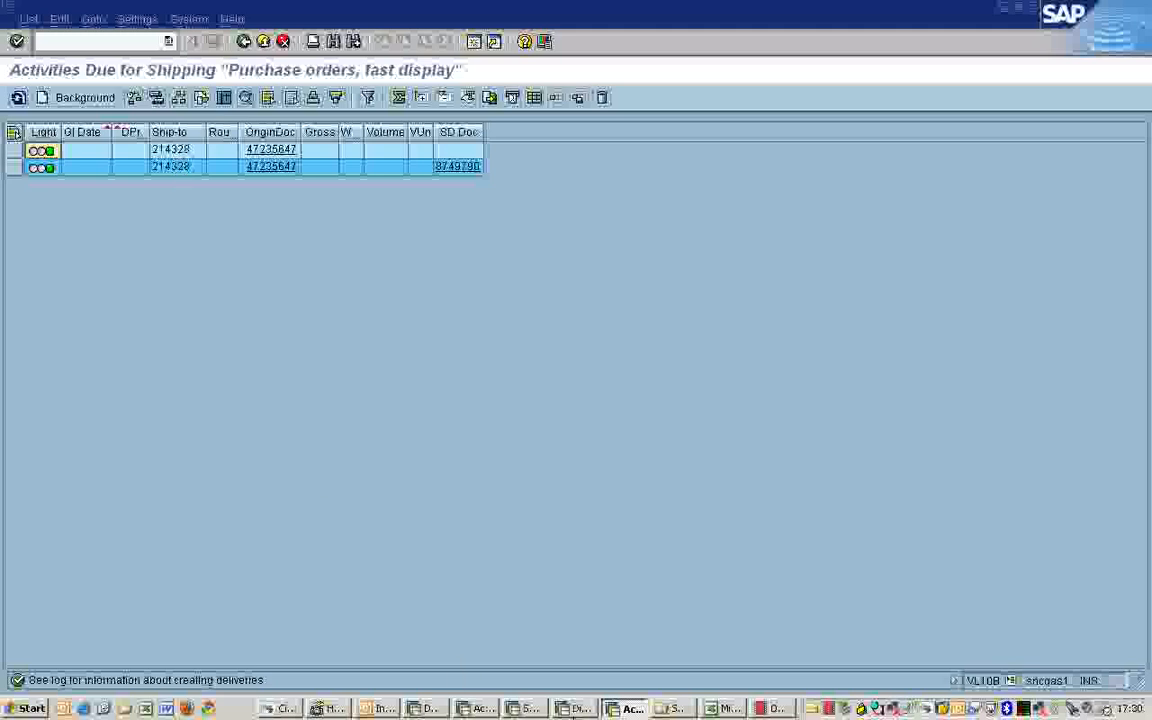
Examine the customer number assigned to plant 1200 in the IMG's Define Shipping Data for Plants and return to the shipping due list
key("alt+Tab")
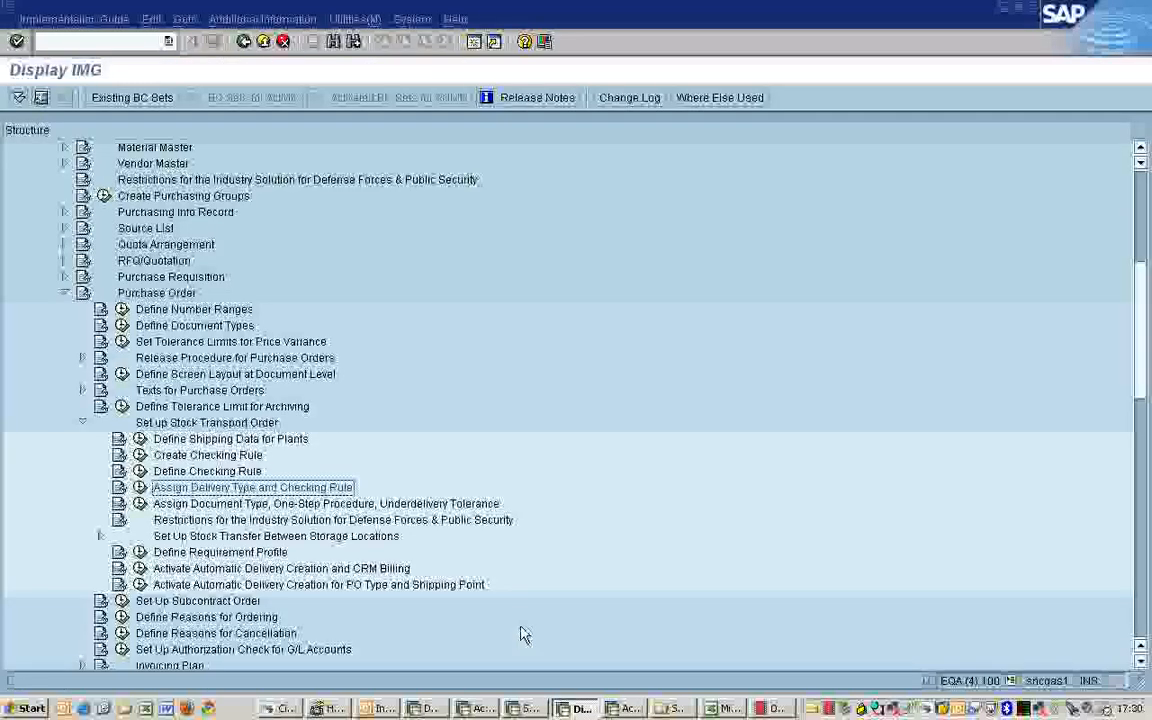
left_click(141, 440)
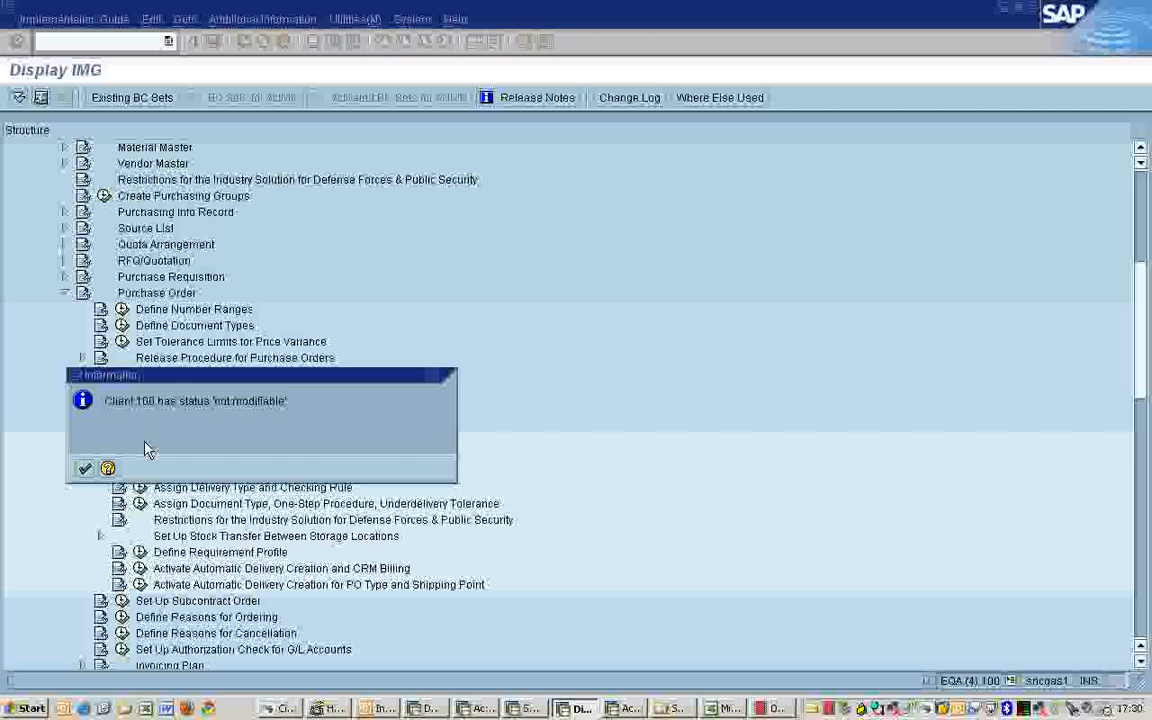
key("Return")
double_click(40, 202)
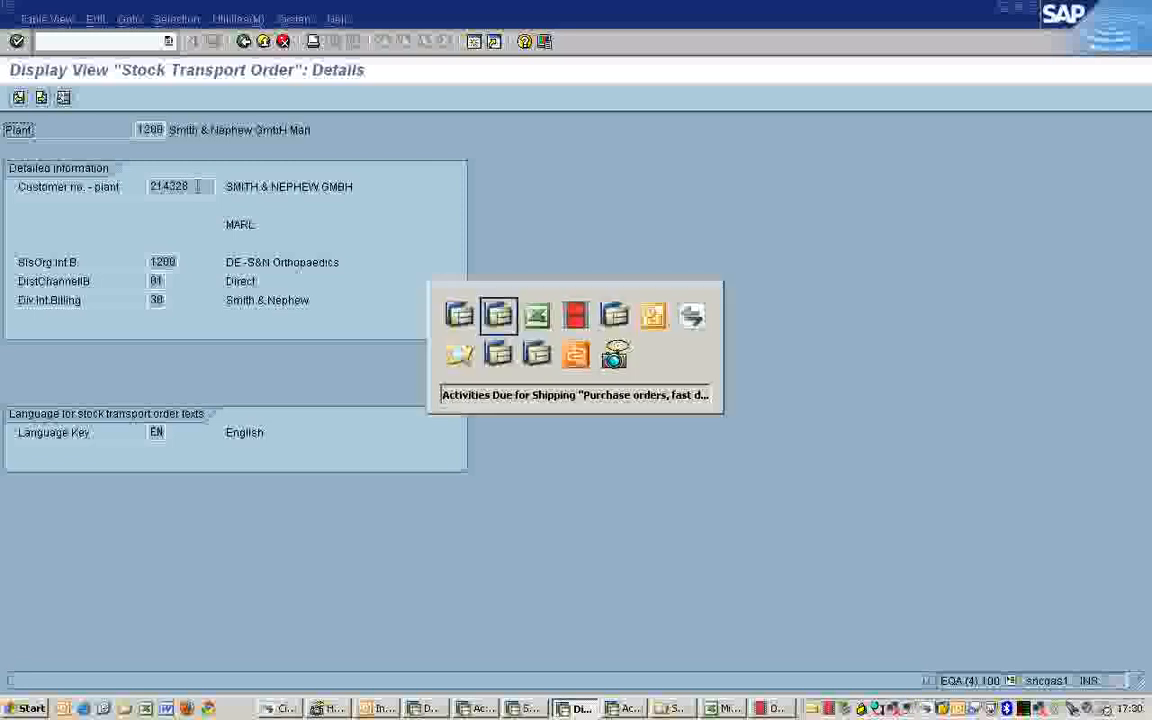
left_click(499, 311)
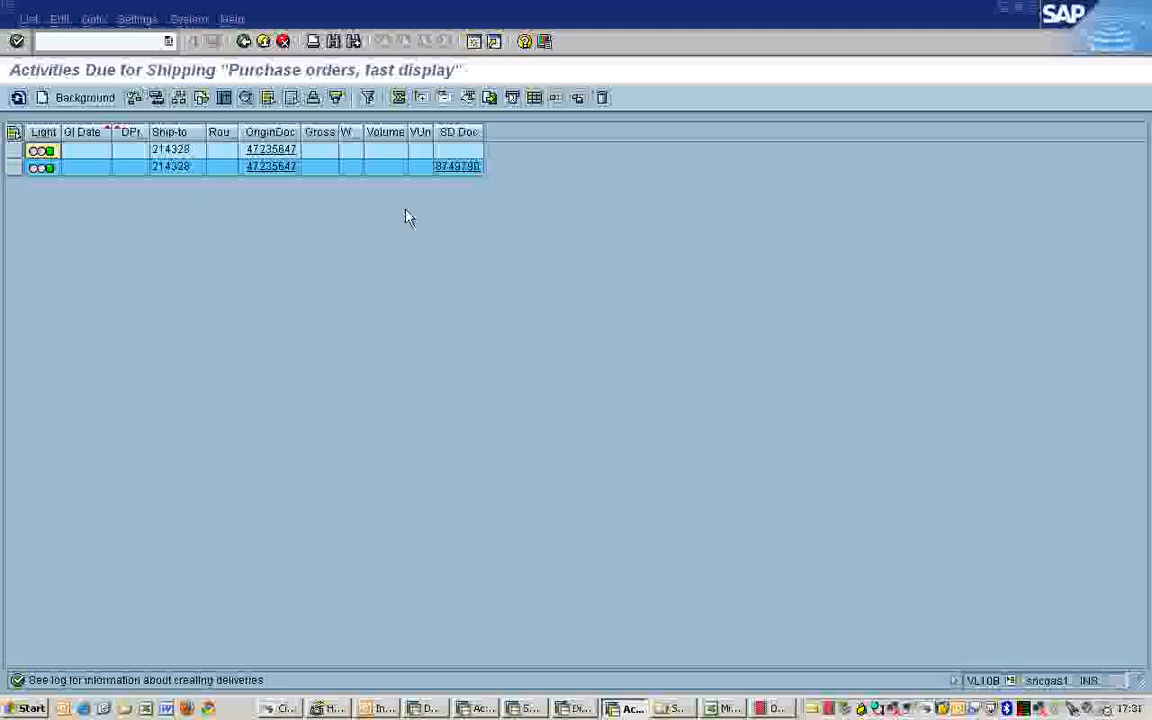
left_click(778, 709)
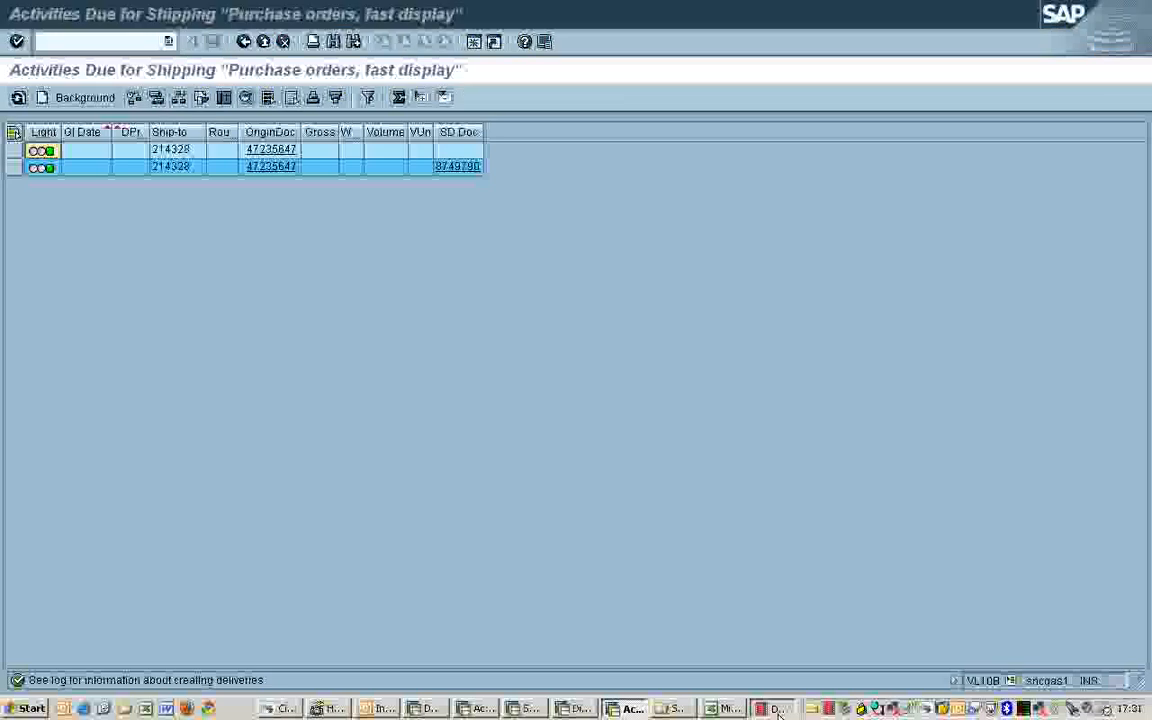